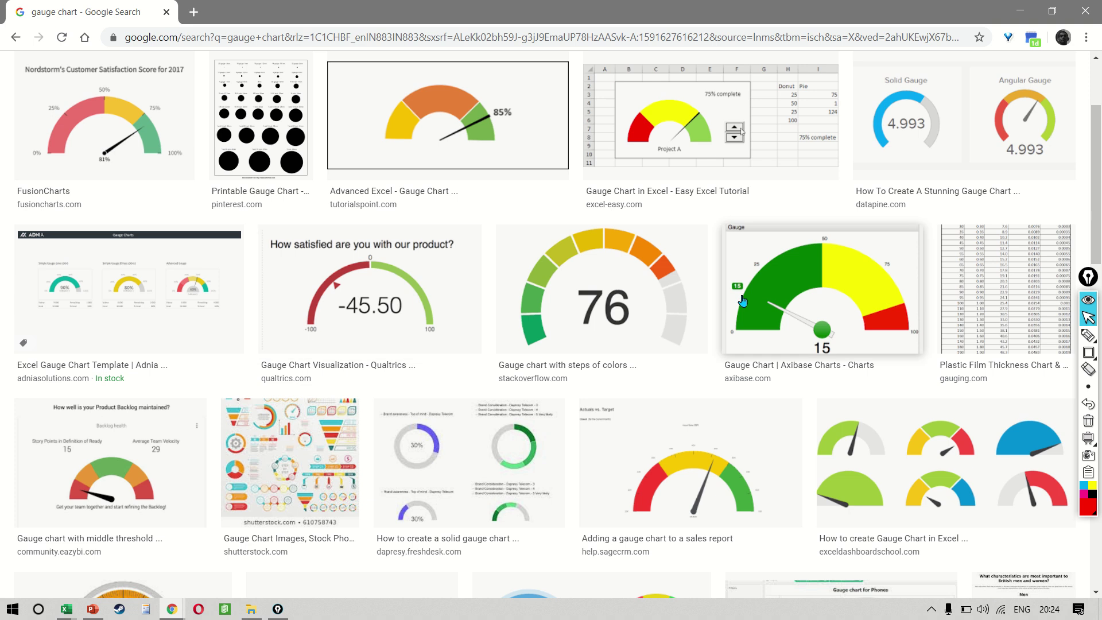
Look through the gauge chart image results for examples, and switch to the Excel workbook
scroll(649, 306, "down", 3)
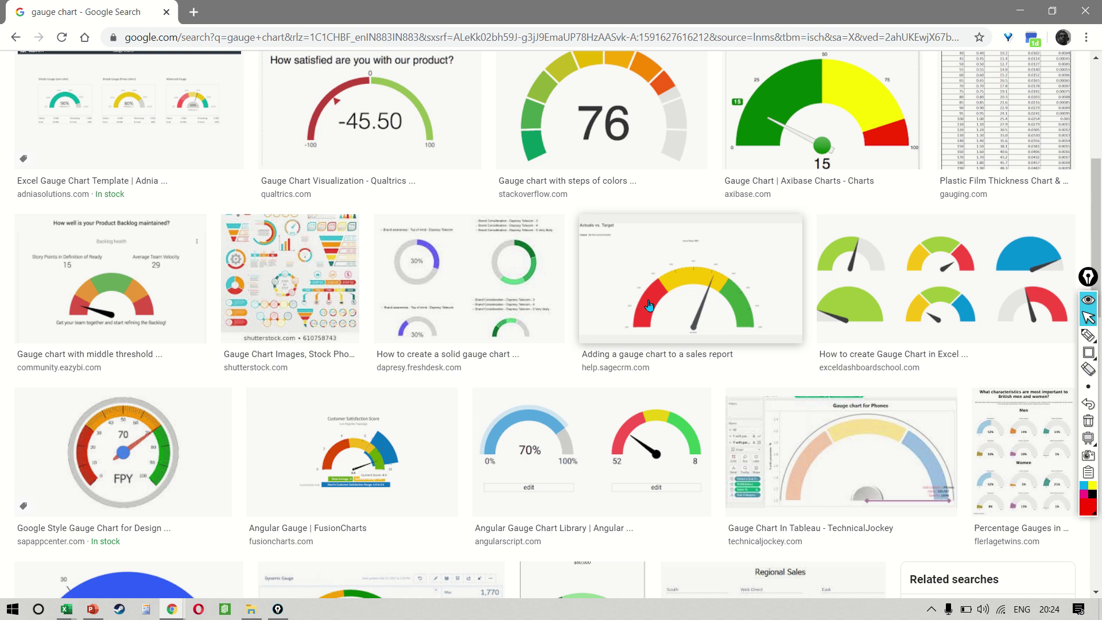
scroll(649, 305, "down", 2)
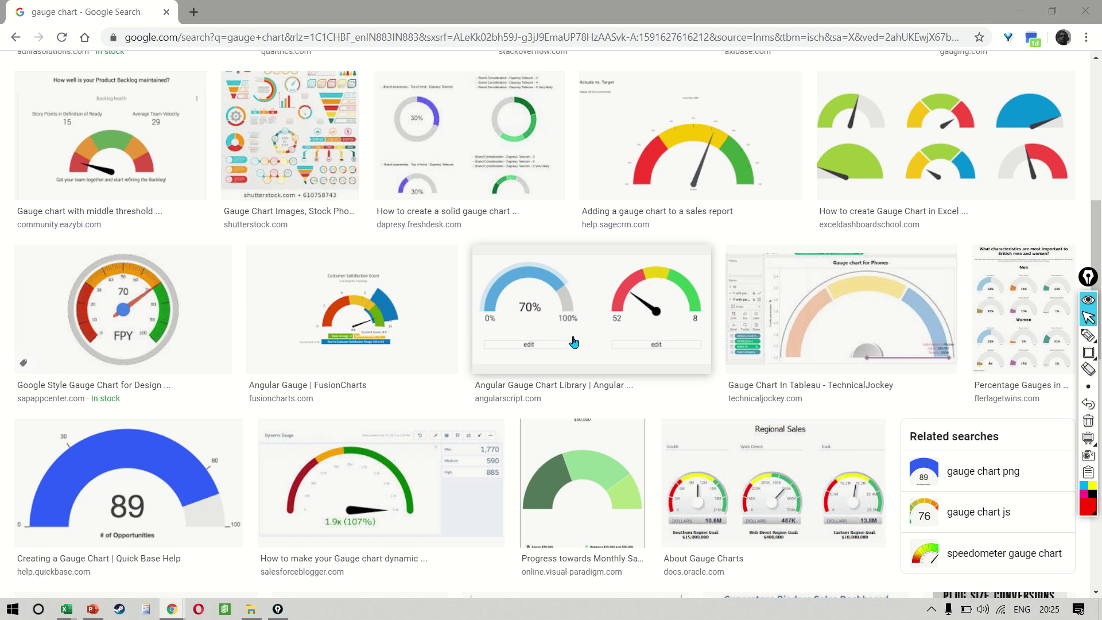
key("alt+Tab")
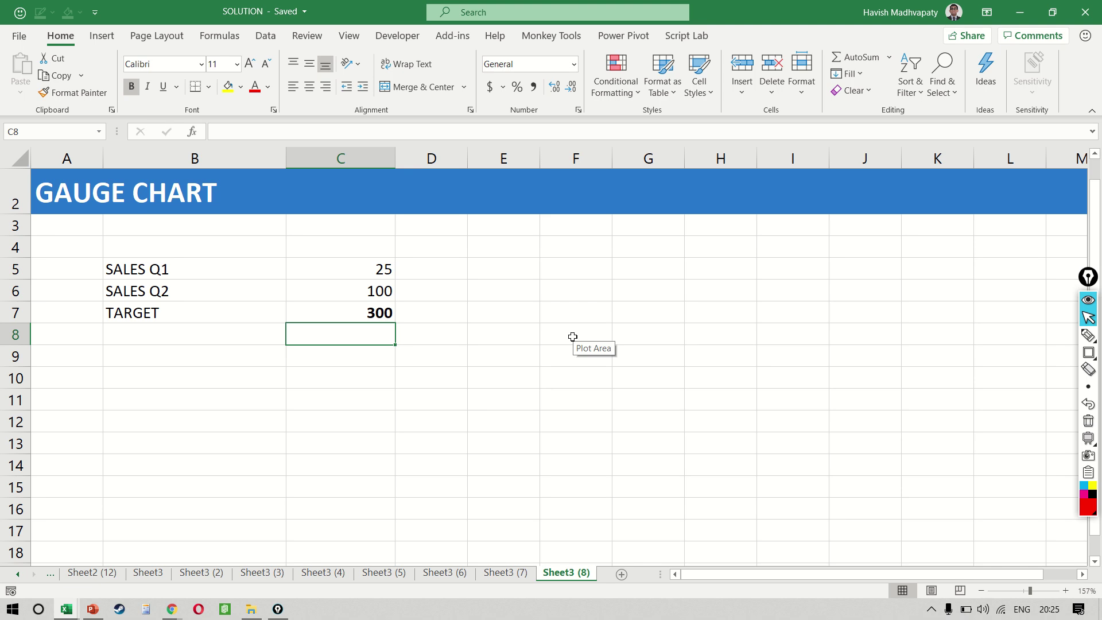
Review the SALES Q1 and SALES Q2 labels and figures in B5:C6
key("Up")
key("Left")
key("Up")
key("Up")
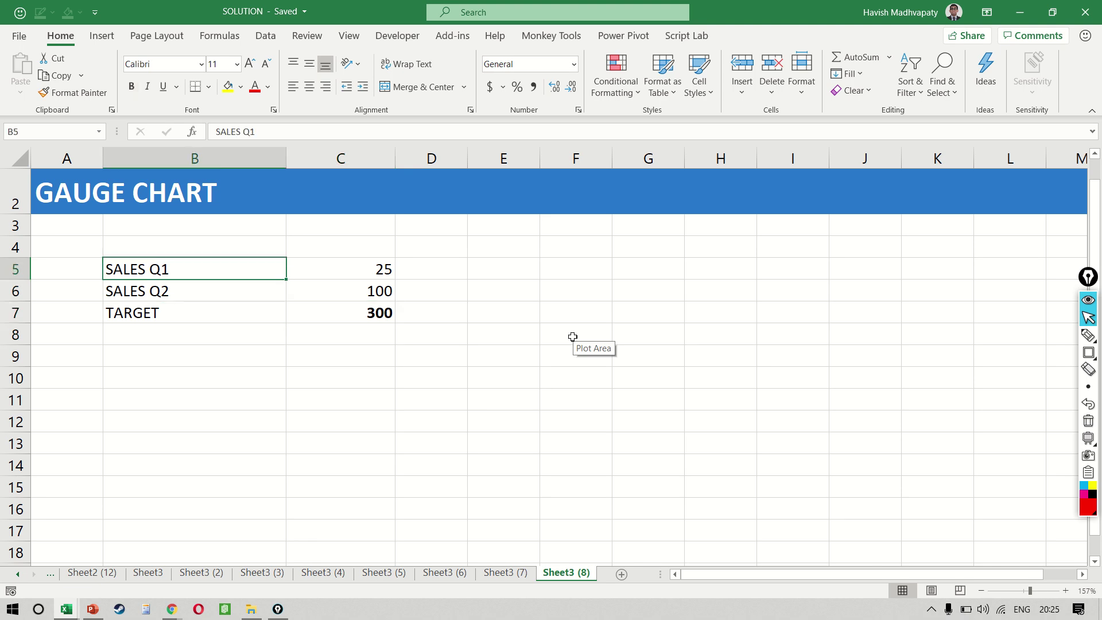
key("shift+Right")
key("shift+Down")
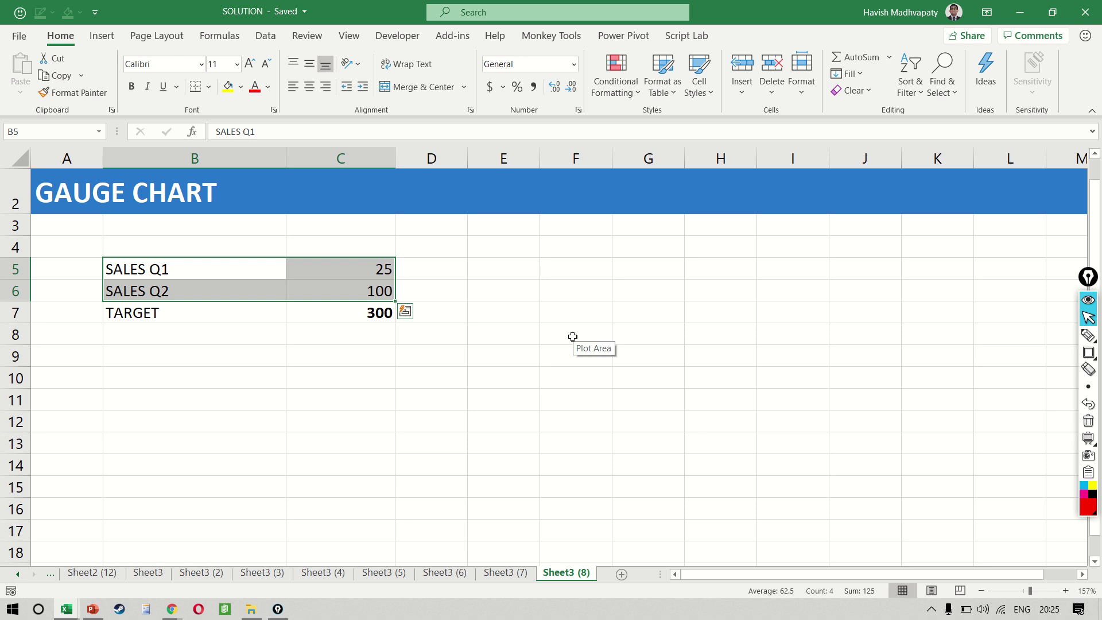
key("Down")
key("Right")
key("Down")
key("Up")
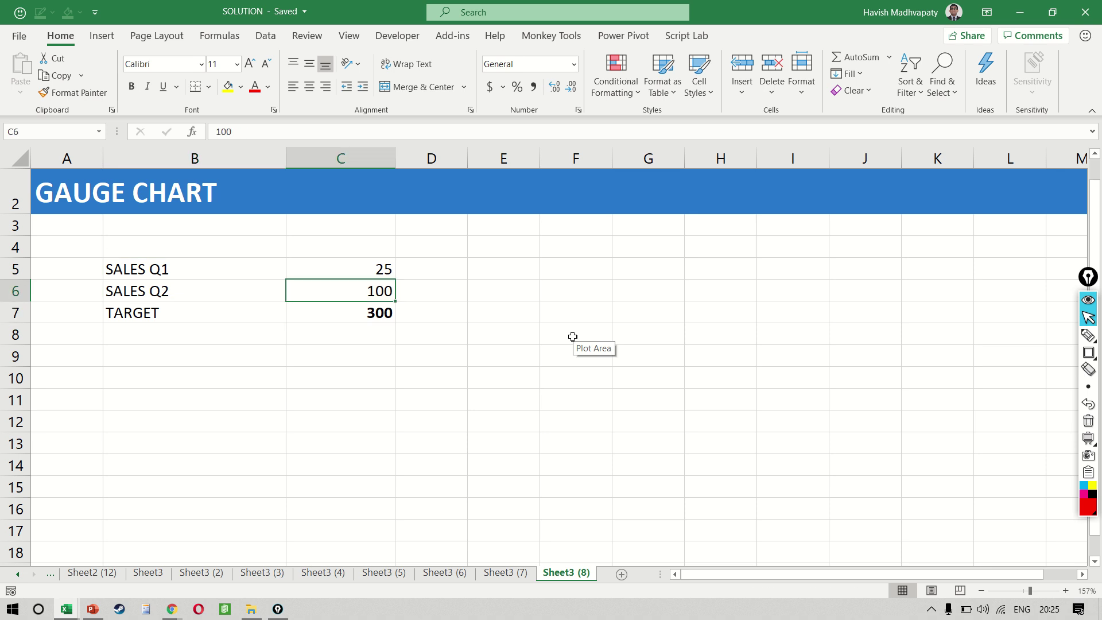
Insert two blank rows directly above the TARGET row
key("Left")
key("Down")
key("shift+space")
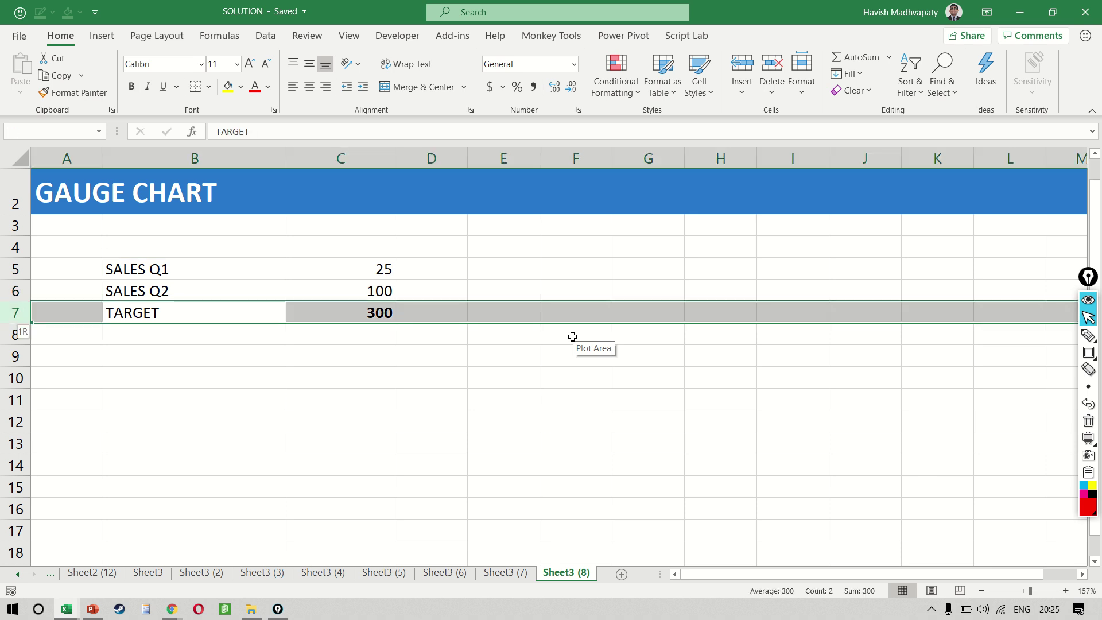
key("ctrl+shift+plus")
key("ctrl+shift+plus")
key("Down")
key("Up")
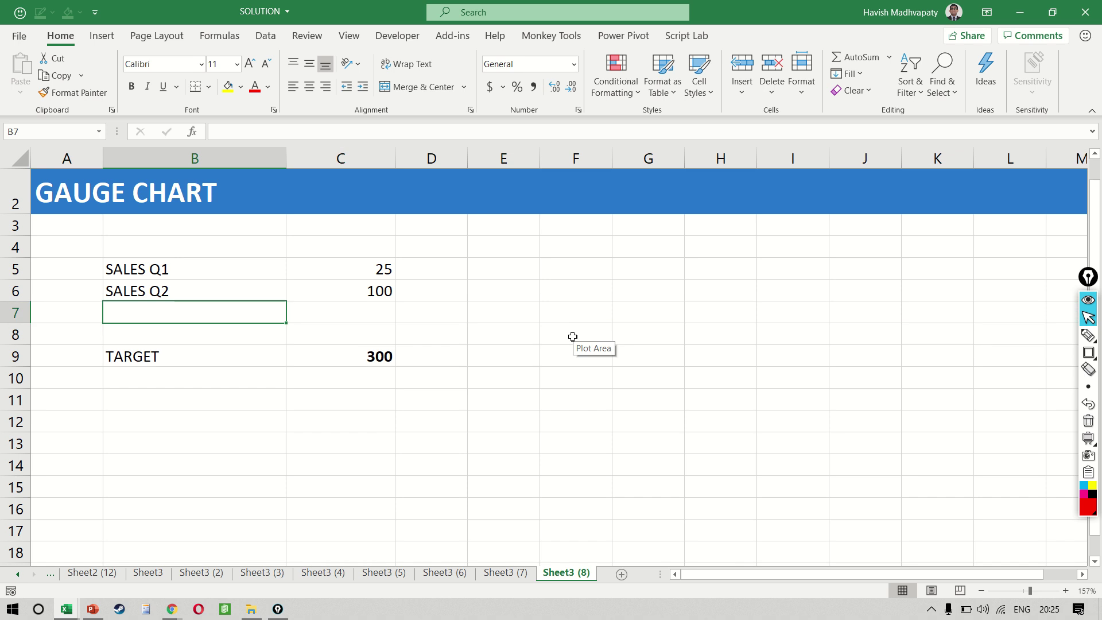
Label the two blank rows BALANCE in B7 and DUMMY in B8
type("BALANCE")
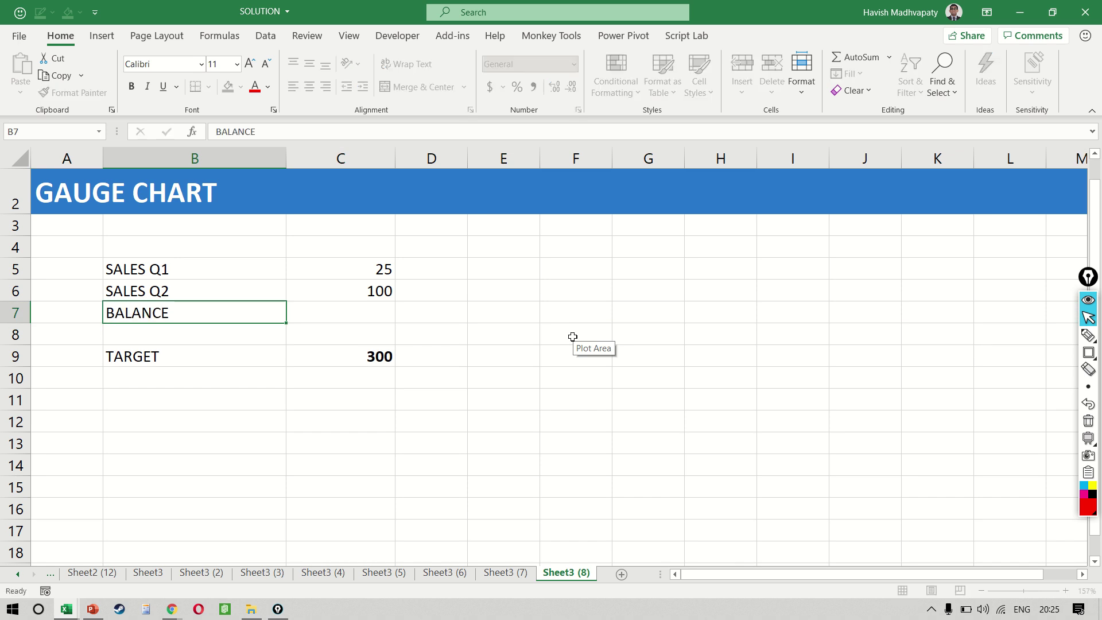
key("Return")
type("DUMMY")
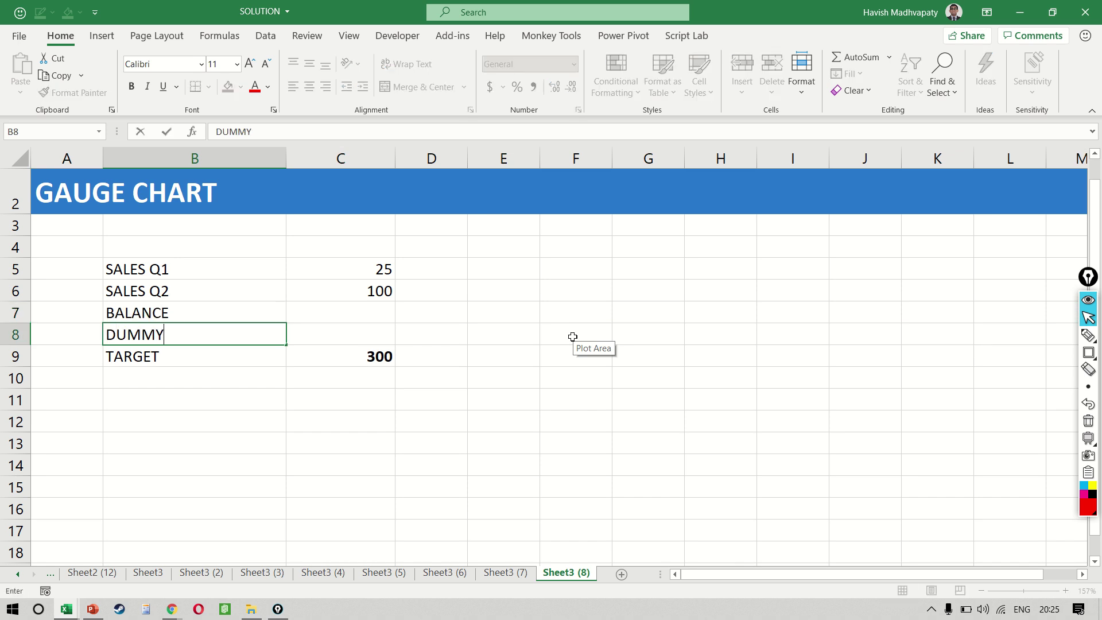
key("Return")
Calculate the balance in C7 with the formula =C9-SUM(C5:C6)
key("Up")
key("Up")
key("Right")
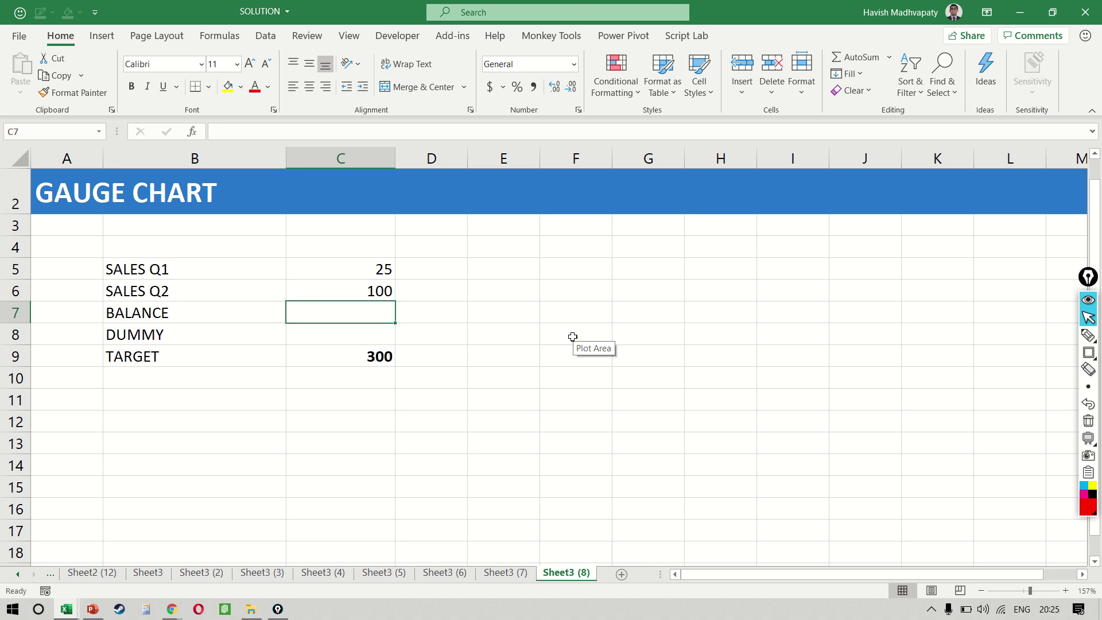
type("=")
key("Down")
key("Down")
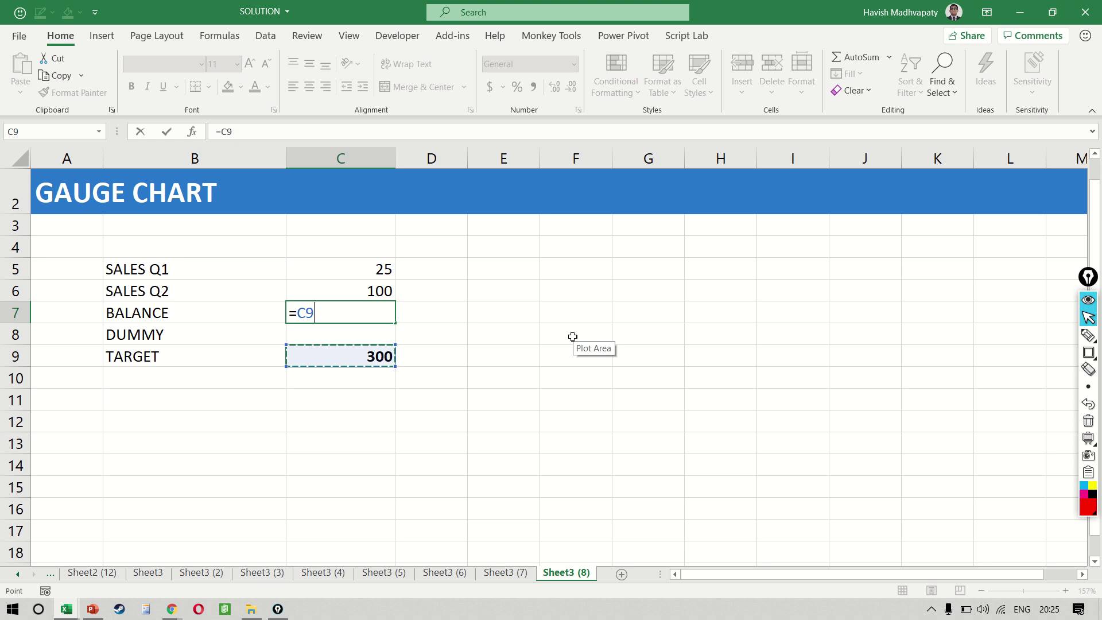
type("-SUM(")
key("Up")
key("Up")
key("shift+Down")
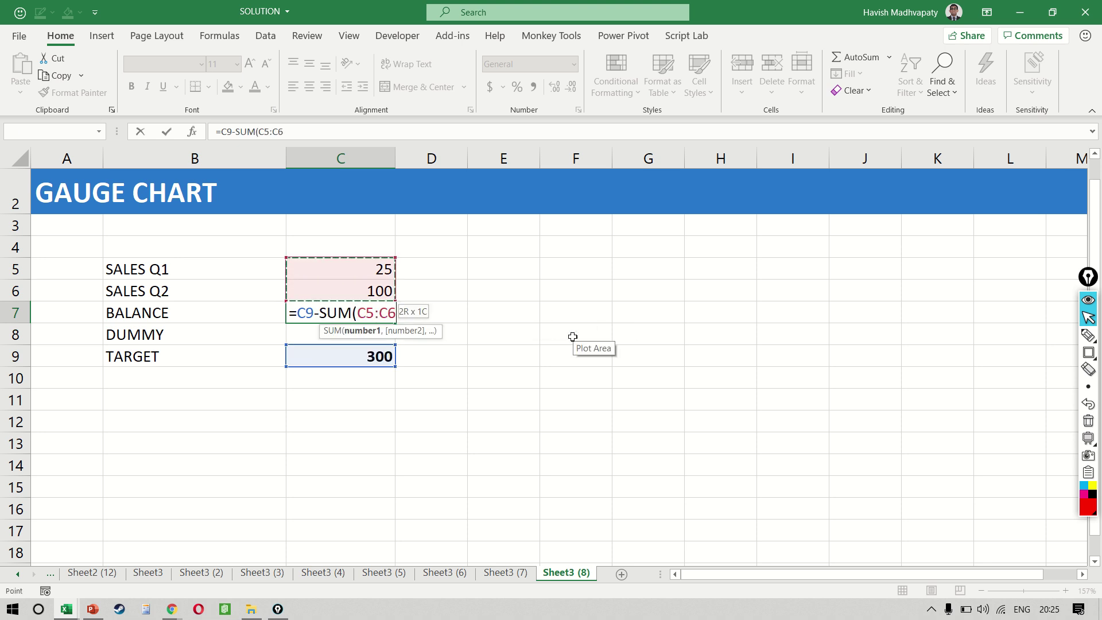
type(")")
key("Return")
Test the balance formula by setting SALES Q1 to 275
key("Up")
key("Up")
key("Up")
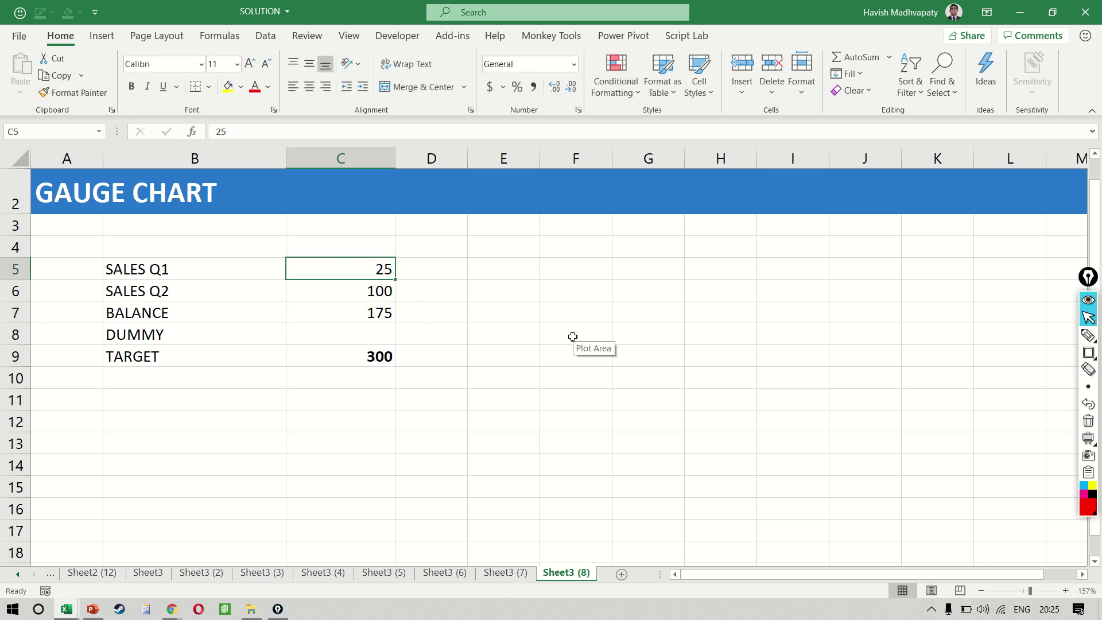
type("275")
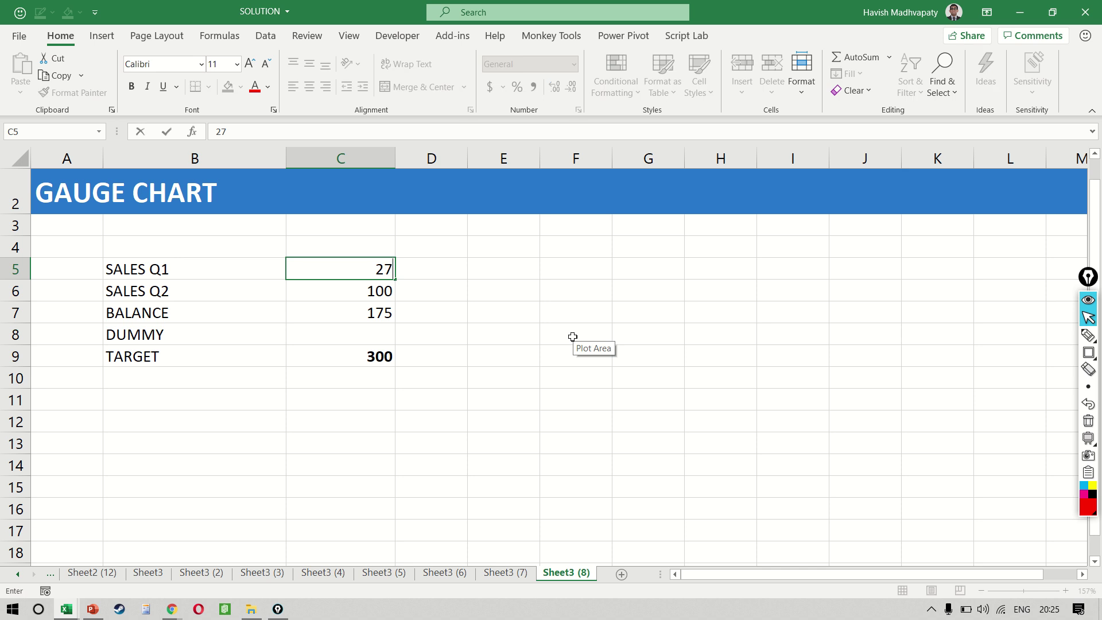
key("Return")
key("Down")
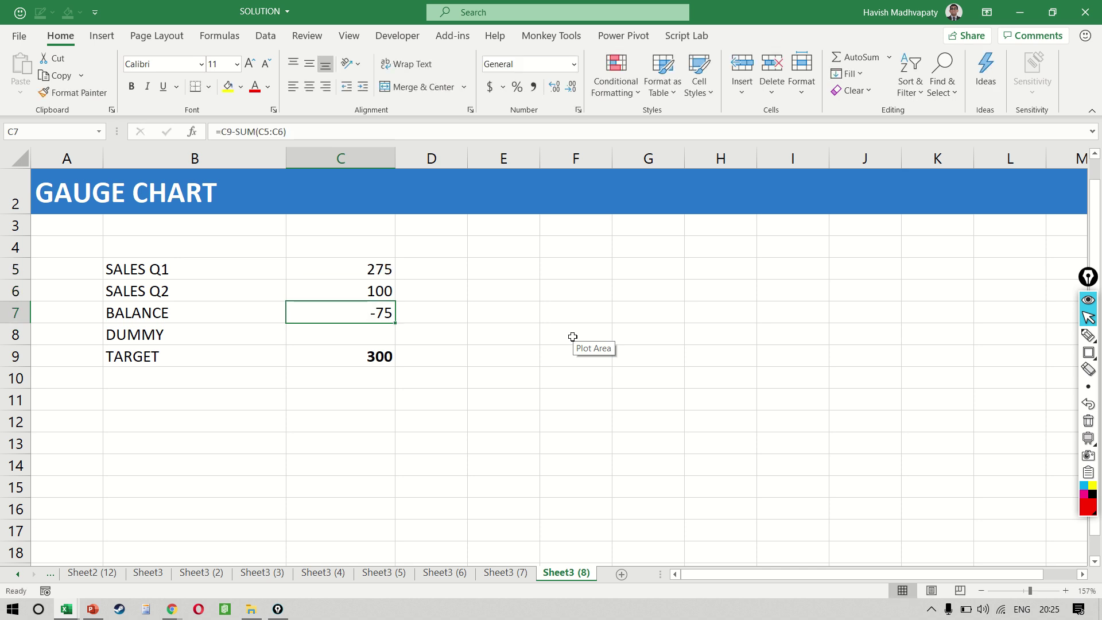
key("Up")
key("Up")
key("Down")
key("Down")
key("Up")
key("Up")
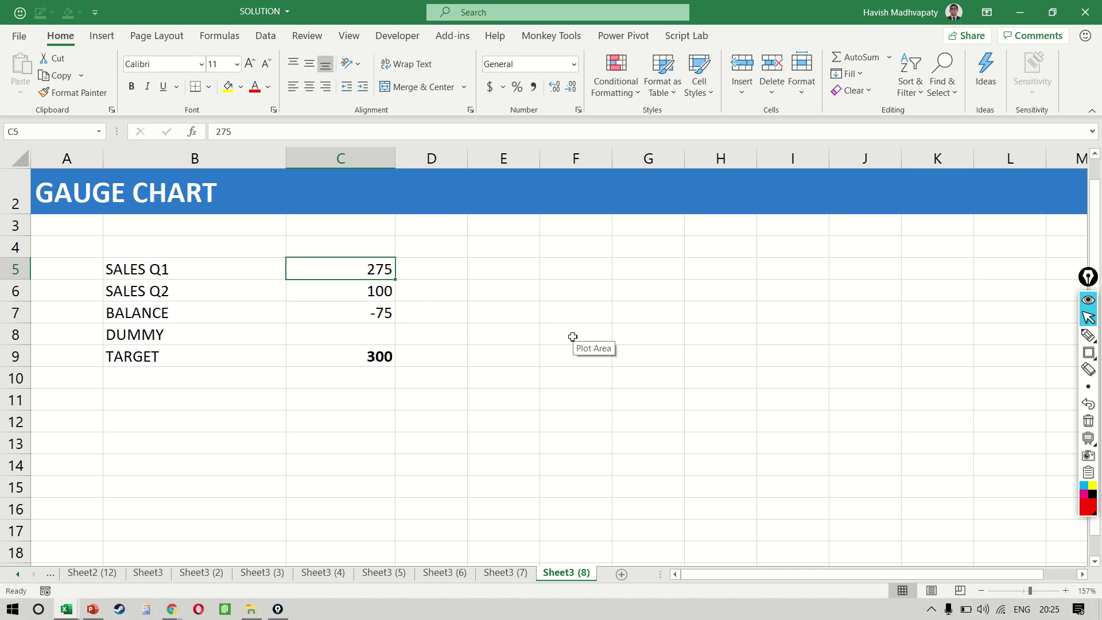
Try SALES Q1 values of 225 and 200 to check how the balance responds
type("225")
key("Return")
key("Up")
type("200")
key("Return")
key("Down")
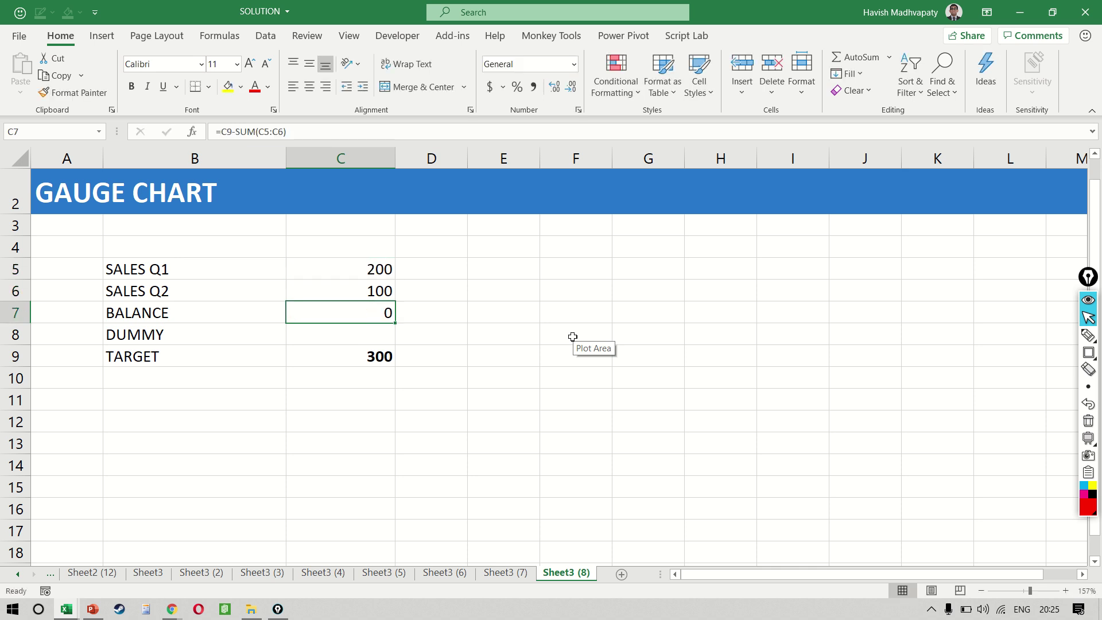
Try 100 as the SALES Q1 value, and undo all the trial entries in C5
key("Up")
key("Up")
type("100")
key("Return")
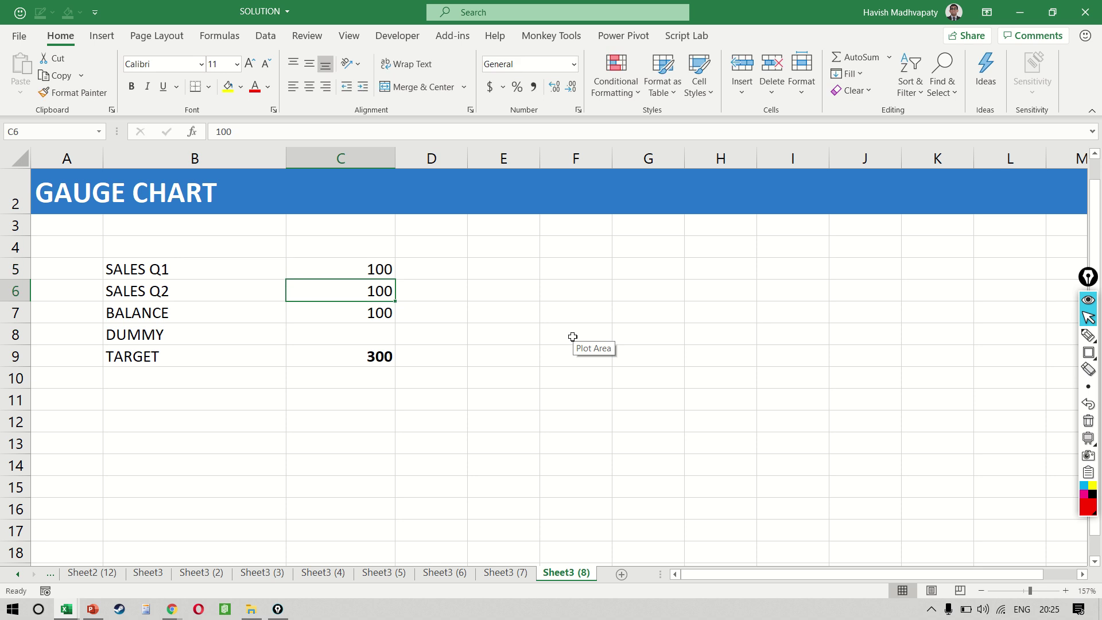
key("ctrl+z")
key("ctrl+z")
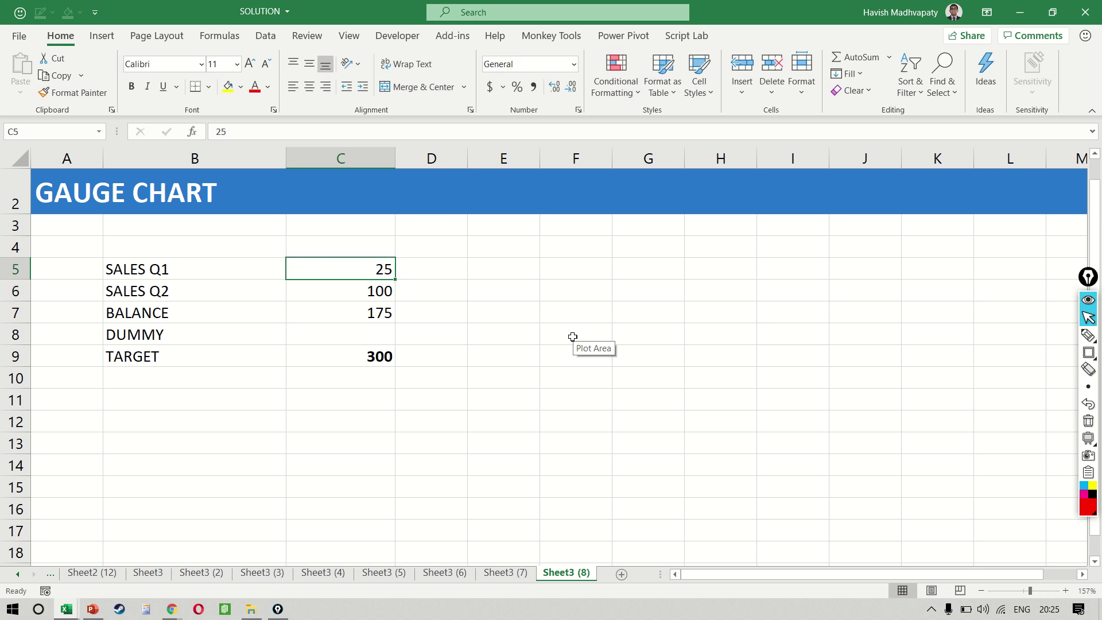
Inspect the sales figures and the cell references used by the BALANCE formula
key("shift+Down")
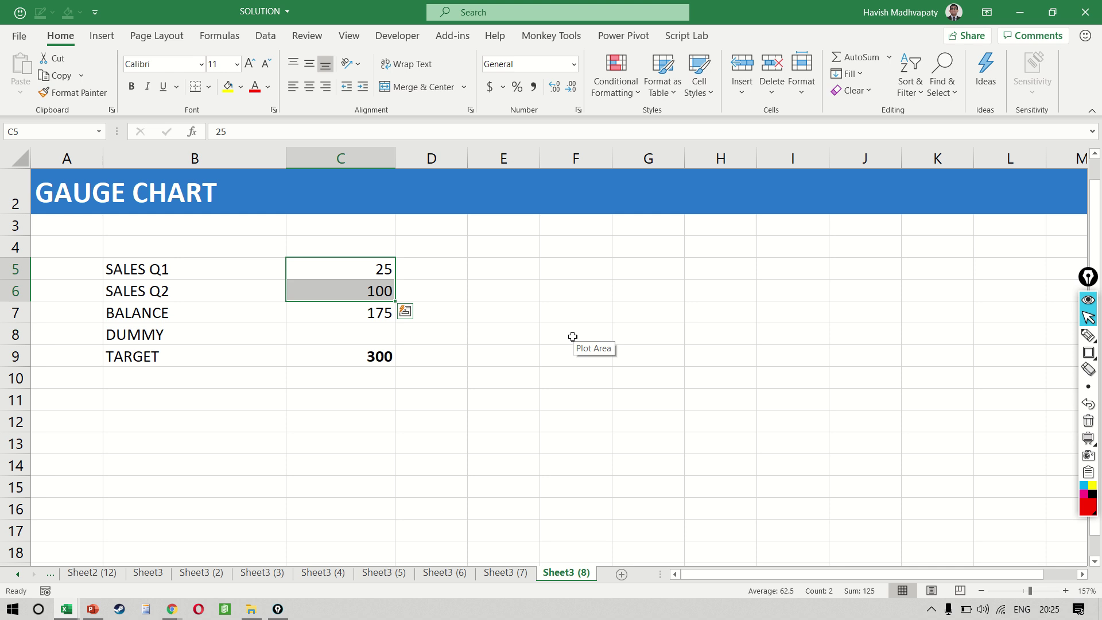
key("Down")
key("Down")
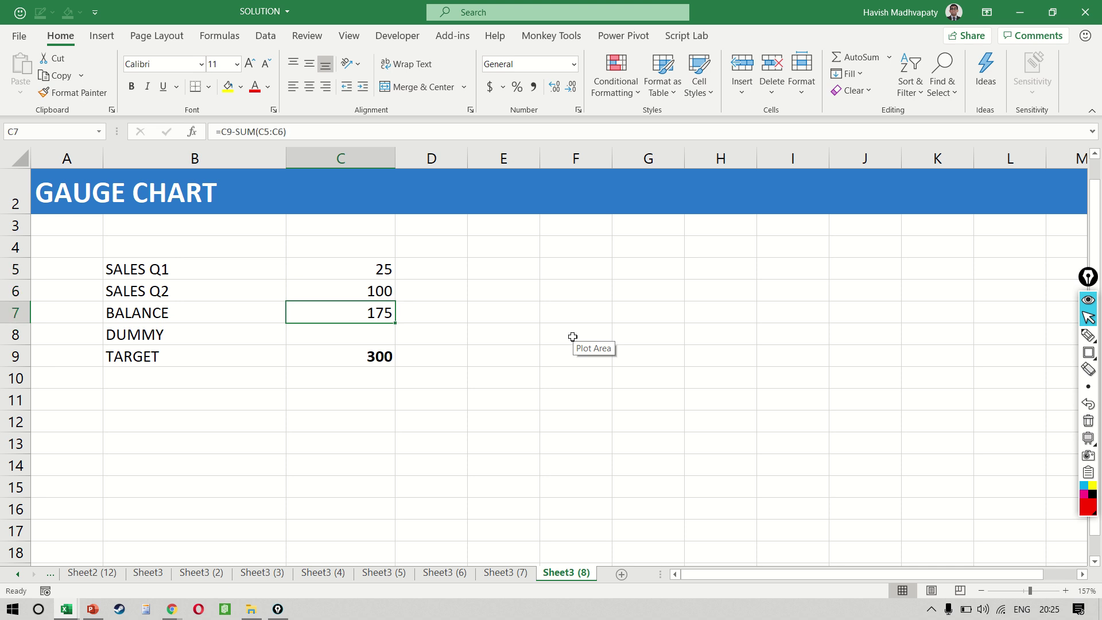
key("F2")
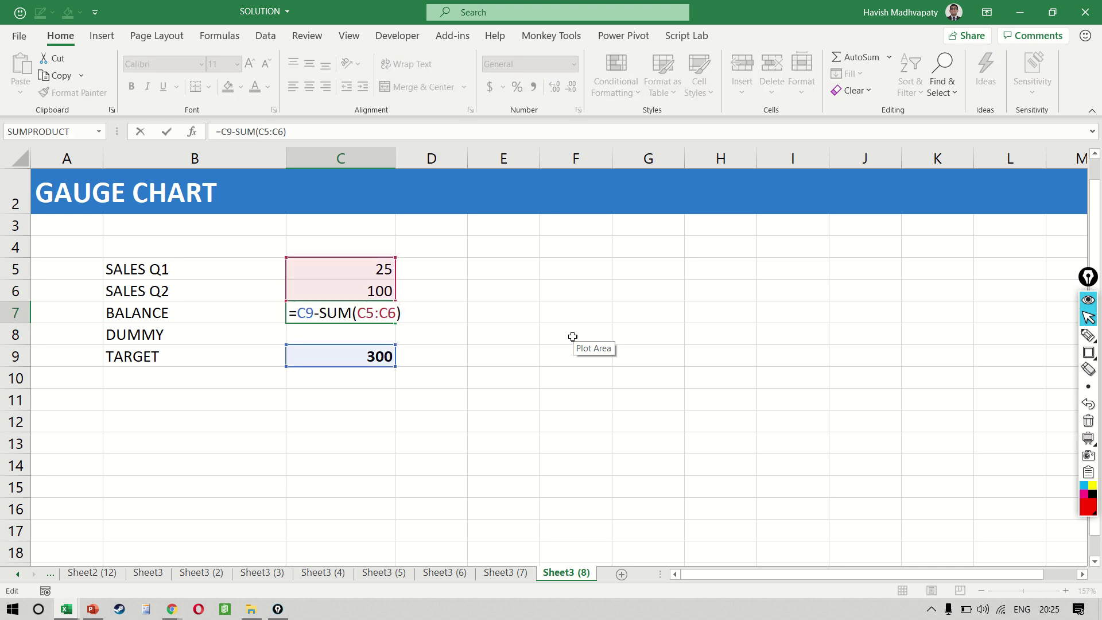
key("Escape")
Make the BALANCE label and value in B7:C7 bold with a yellow fill
key("ctrl+b")
key("Left")
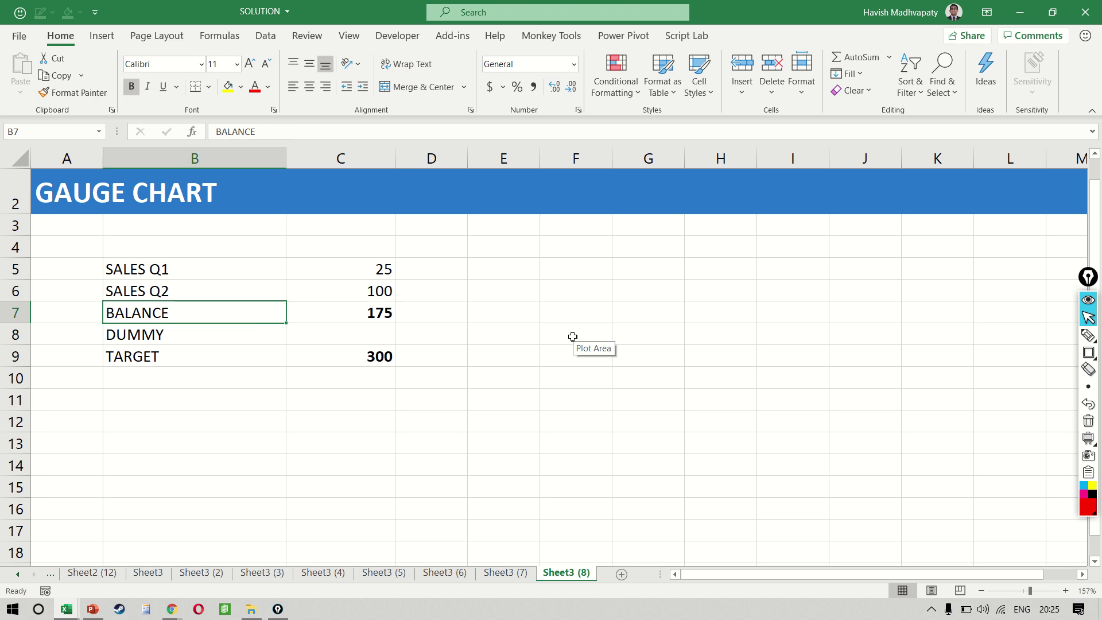
key("ctrl+b")
key("shift+Right")
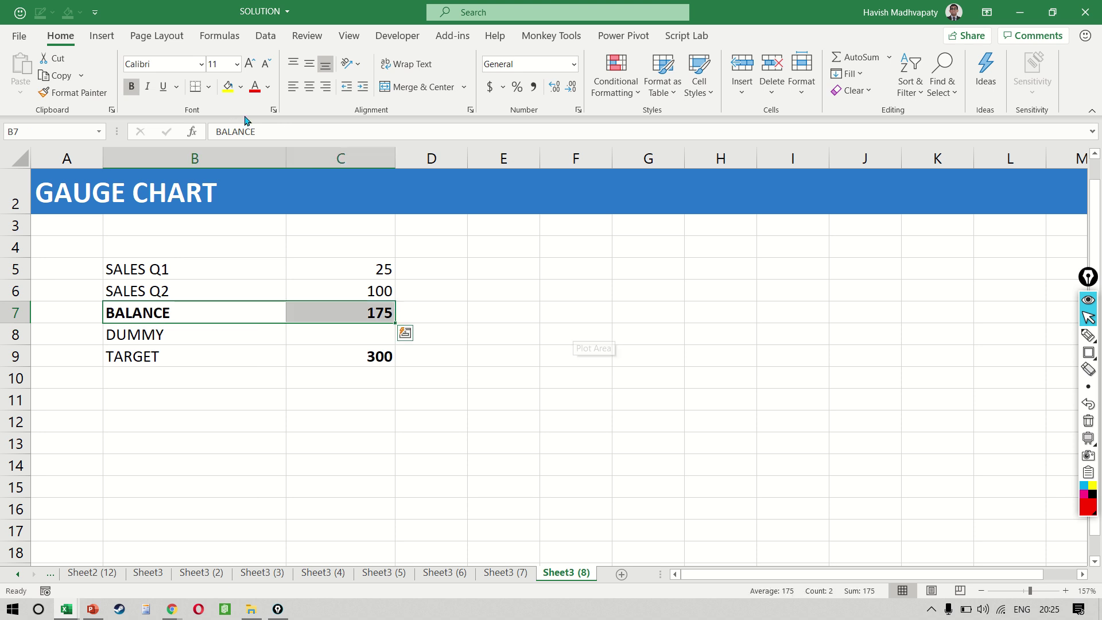
left_click(228, 86)
Link the DUMMY value in C8 to the target with the formula =C9
key("Down")
key("Right")
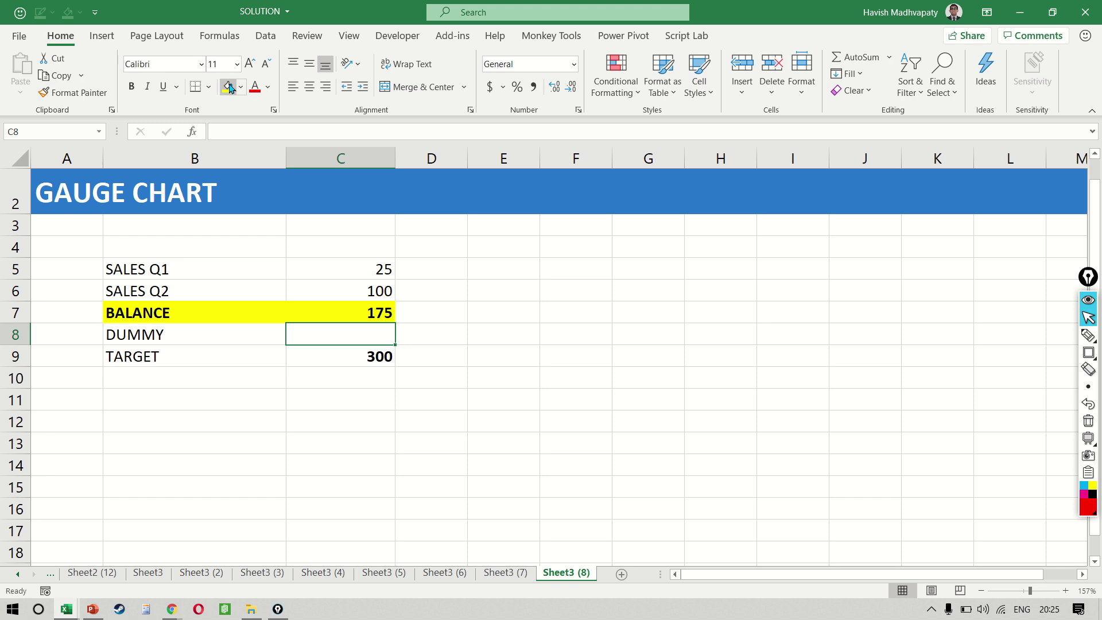
key("Left")
key("Right")
key("Down")
key("Up")
type("=")
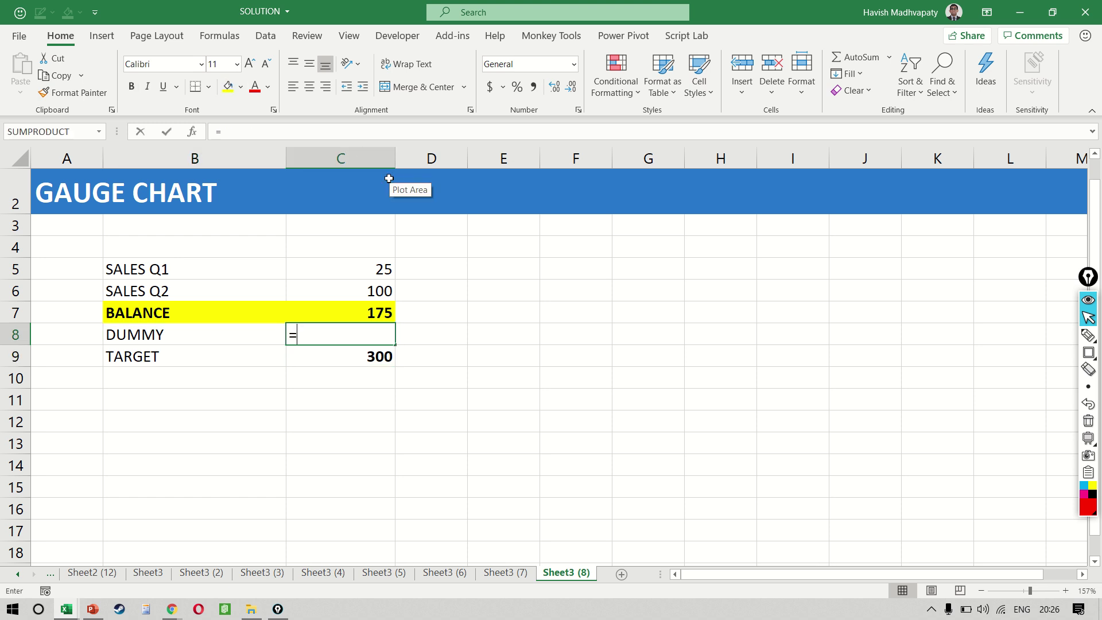
key("Down")
key("ctrl+Return")
Fill the DUMMY label and value in B8:C8 with light orange
key("Left")
key("shift+Right")
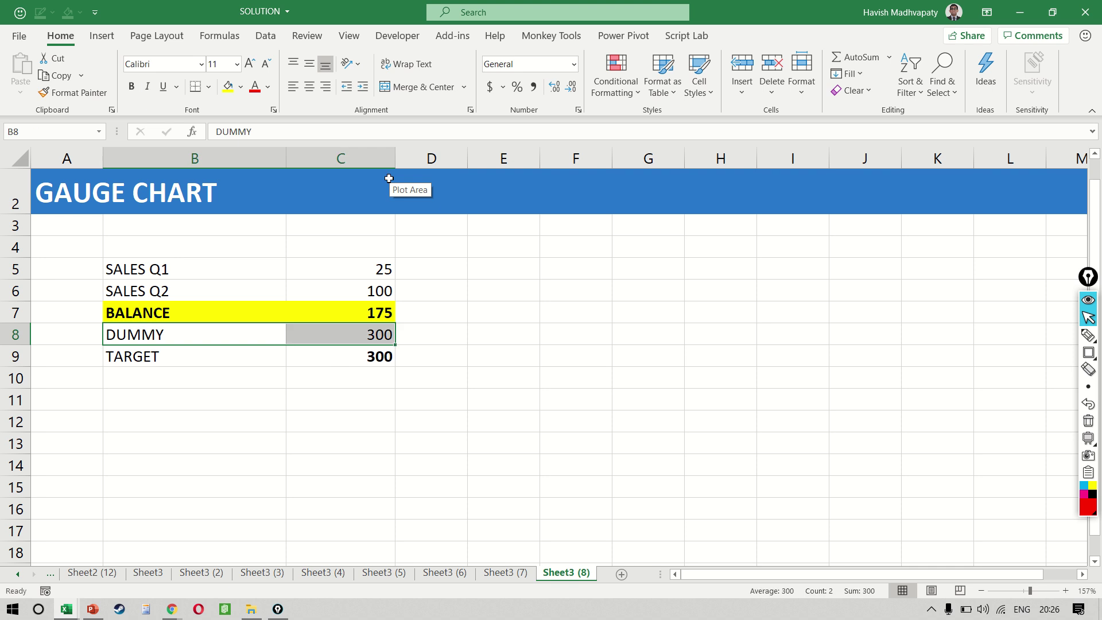
left_click(241, 87)
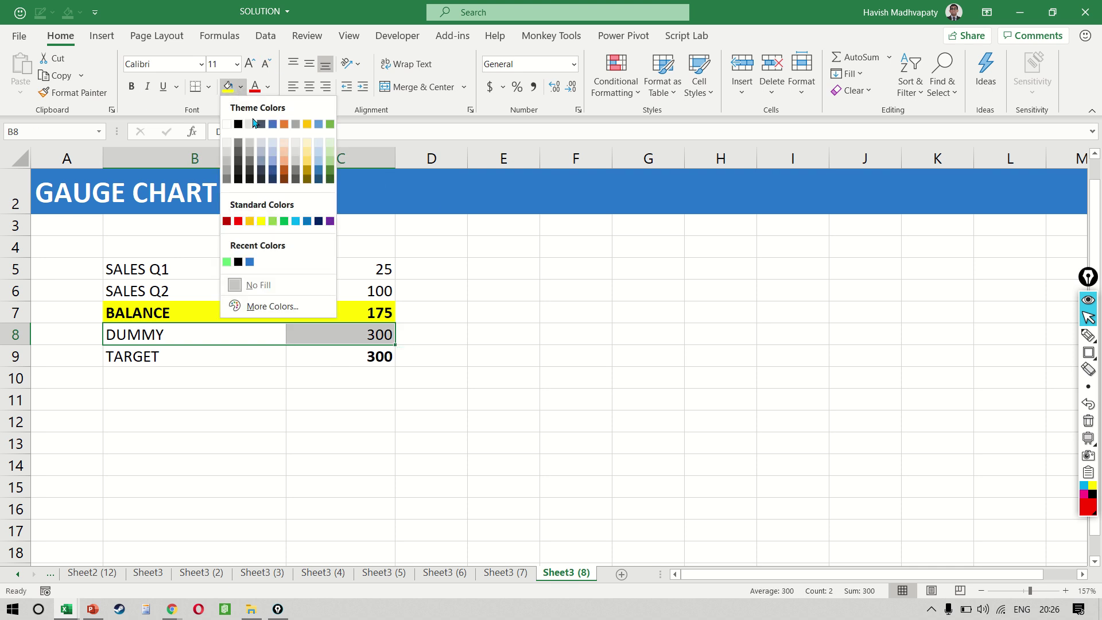
left_click(284, 159)
Enter the column heading ACH % in D4
key("Right")
key("Right")
key("Up")
key("Up")
key("Up")
key("Up")
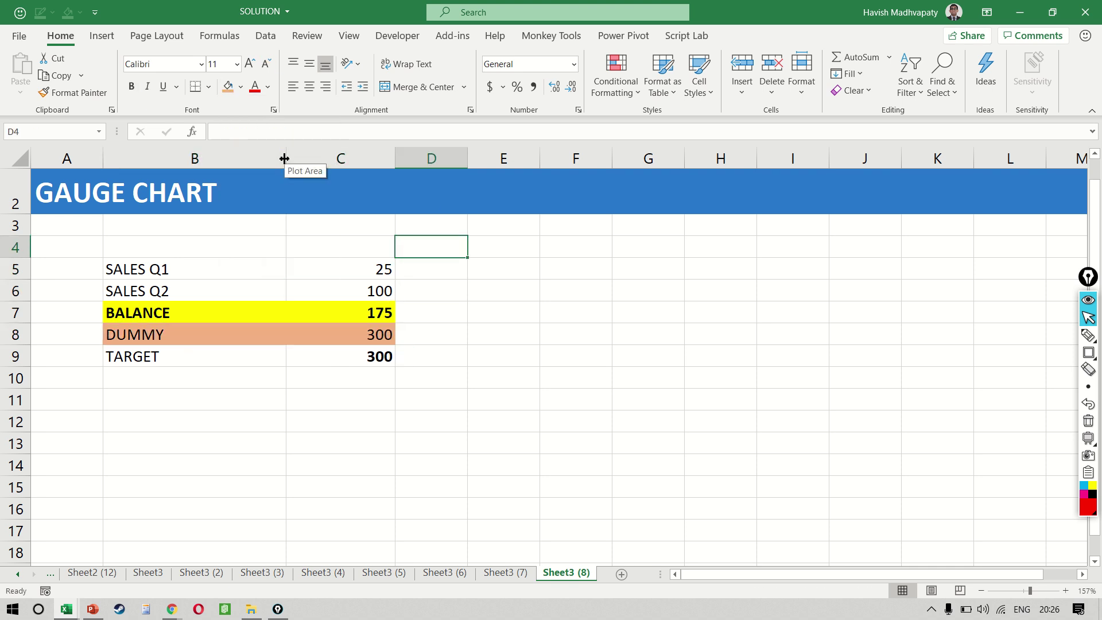
type("ACH %")
key("Return")
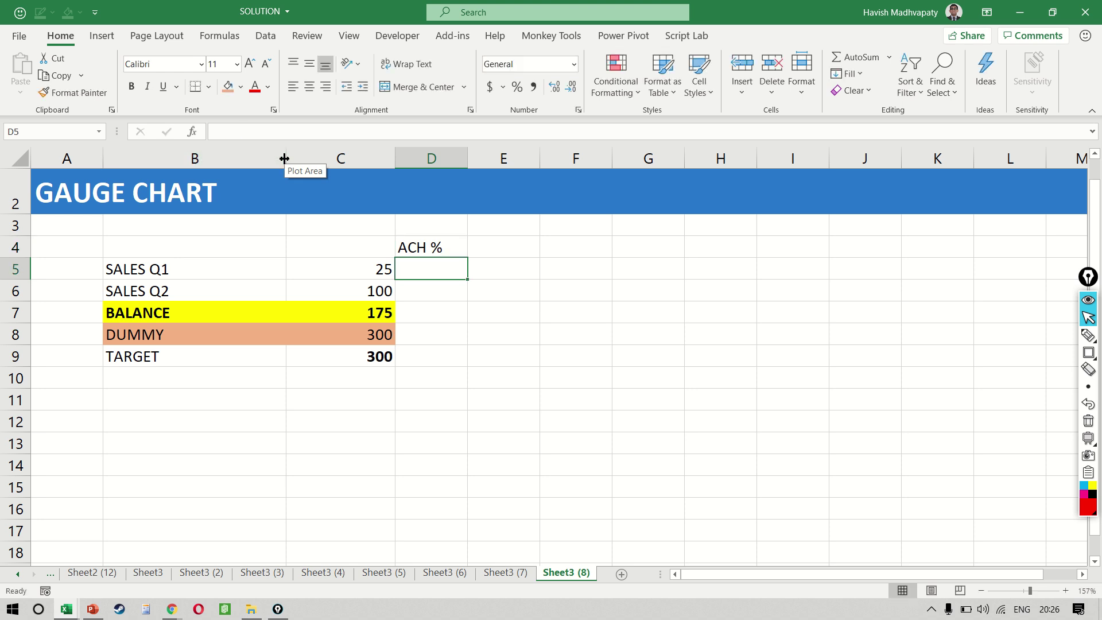
Widen column D and center its contents horizontally
left_click_drag(467, 160, 511, 160)
key("Up")
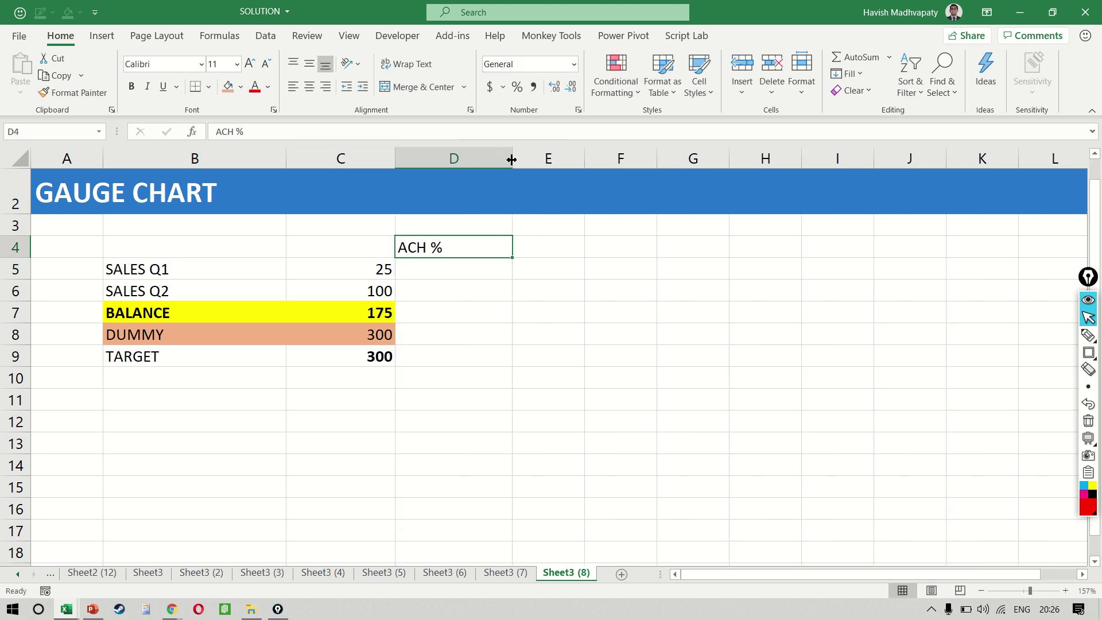
key("ctrl+space")
key("alt+h")
key("a")
key("c")
Calculate SALES Q1's achievement in D5 with the formula =C5/$C$9, locking the reference to the target cell
key("Down")
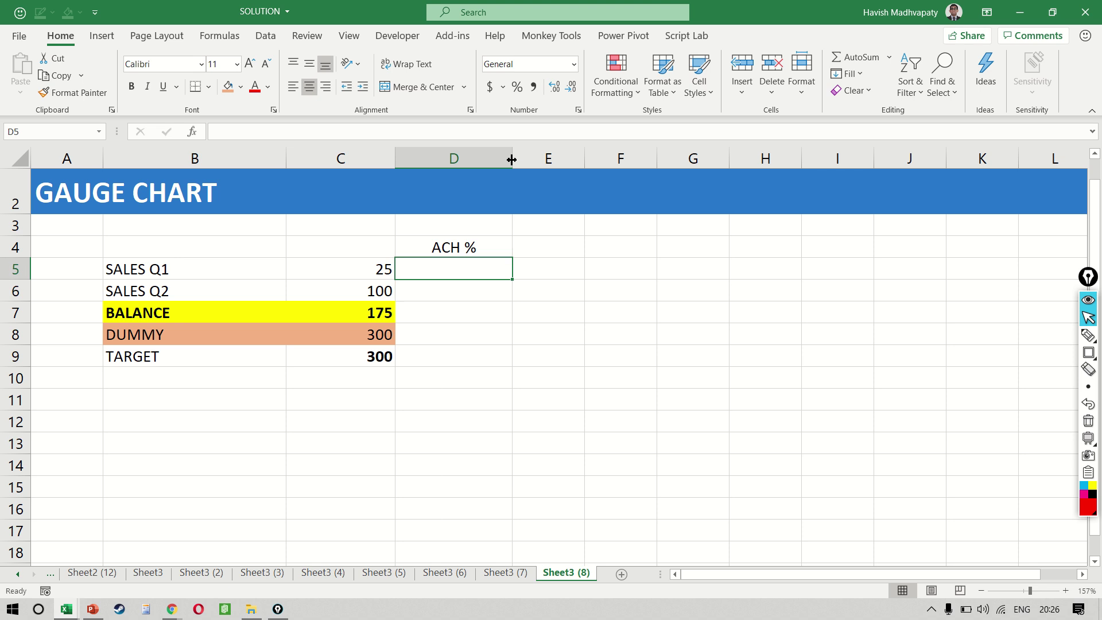
type("=")
key("Left")
type("/")
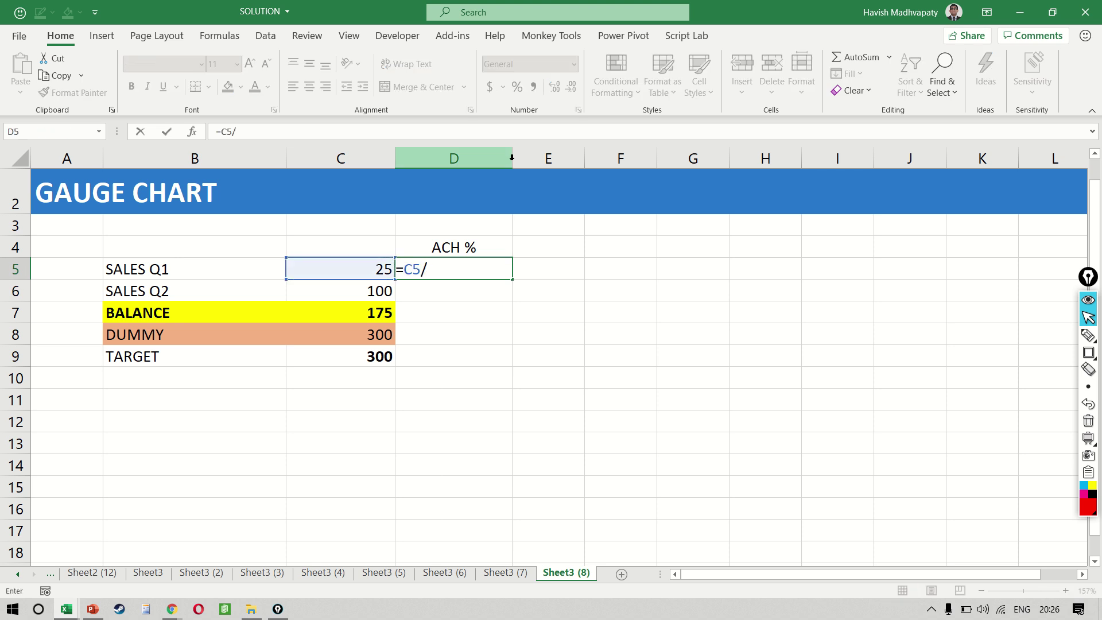
key("Left")
key("Down")
key("Down")
key("Down")
key("Down")
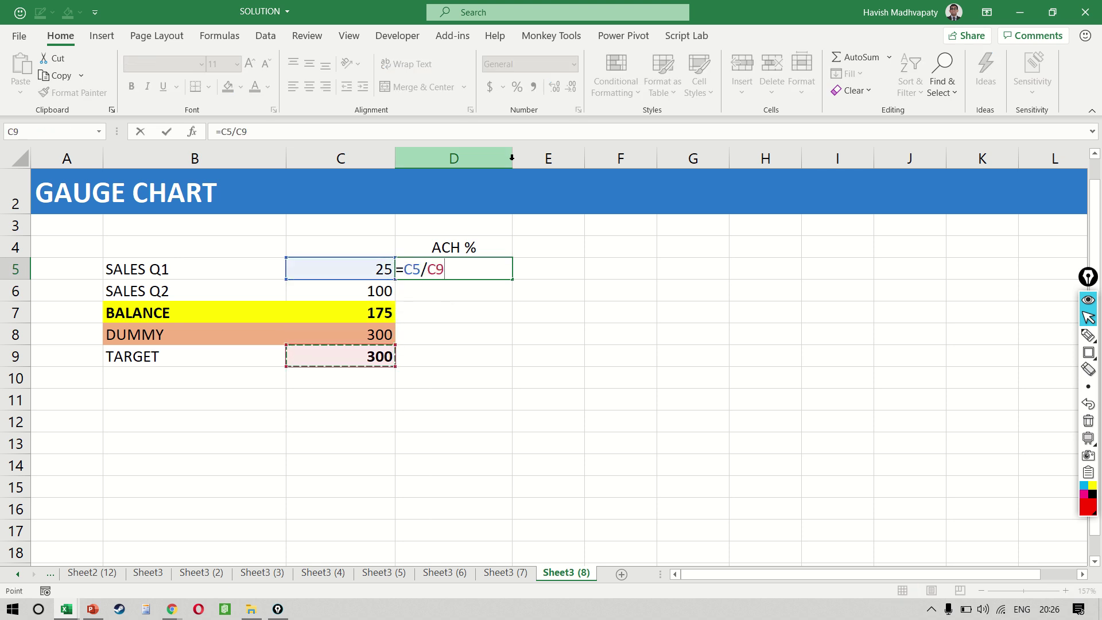
key("F4")
key("Return")
key("Up")
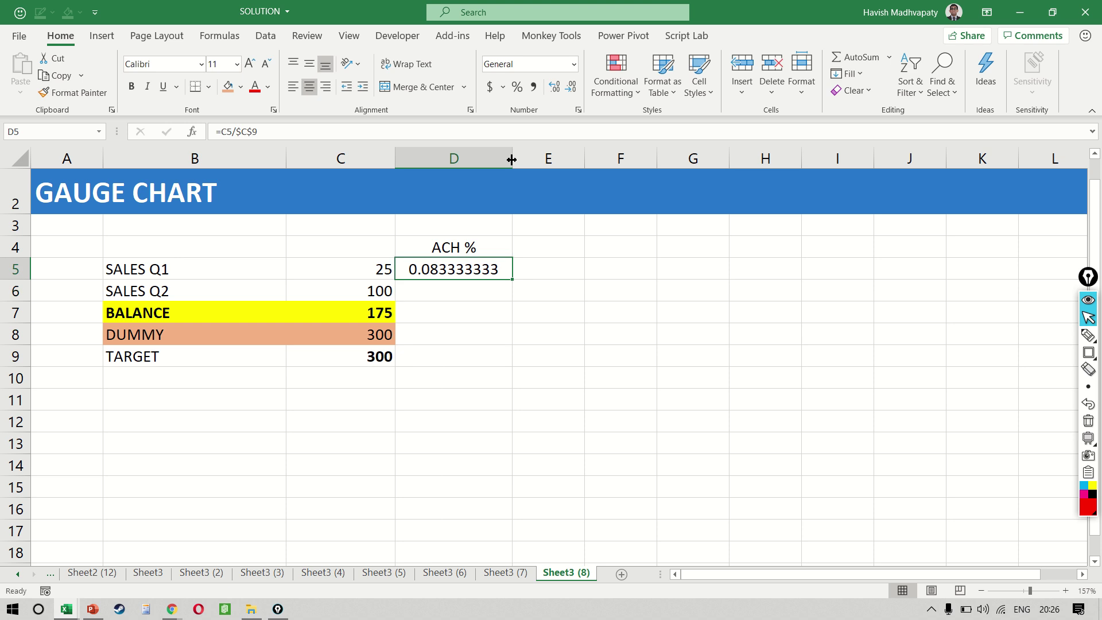
Fill the achievement formula from D5 down through D8
key("shift+Down")
key("shift+Down")
key("shift+Down")
key("ctrl+d")
Format the achievement values in D5:D8 as percentages
key("Up")
key("Down")
key("shift+Down")
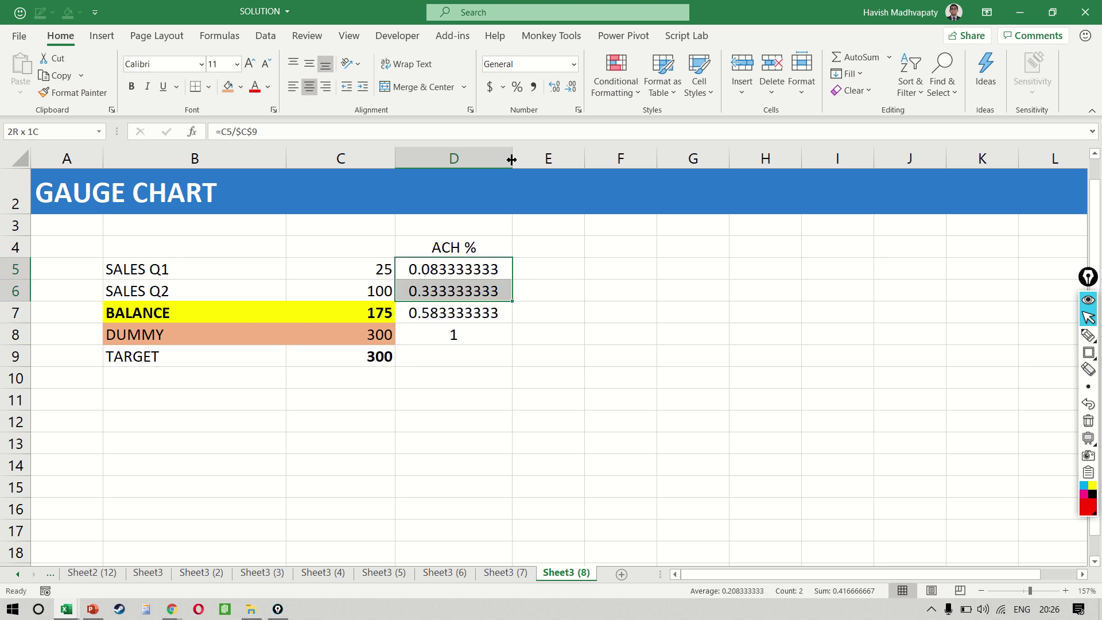
key("shift+Down")
key("shift+Down")
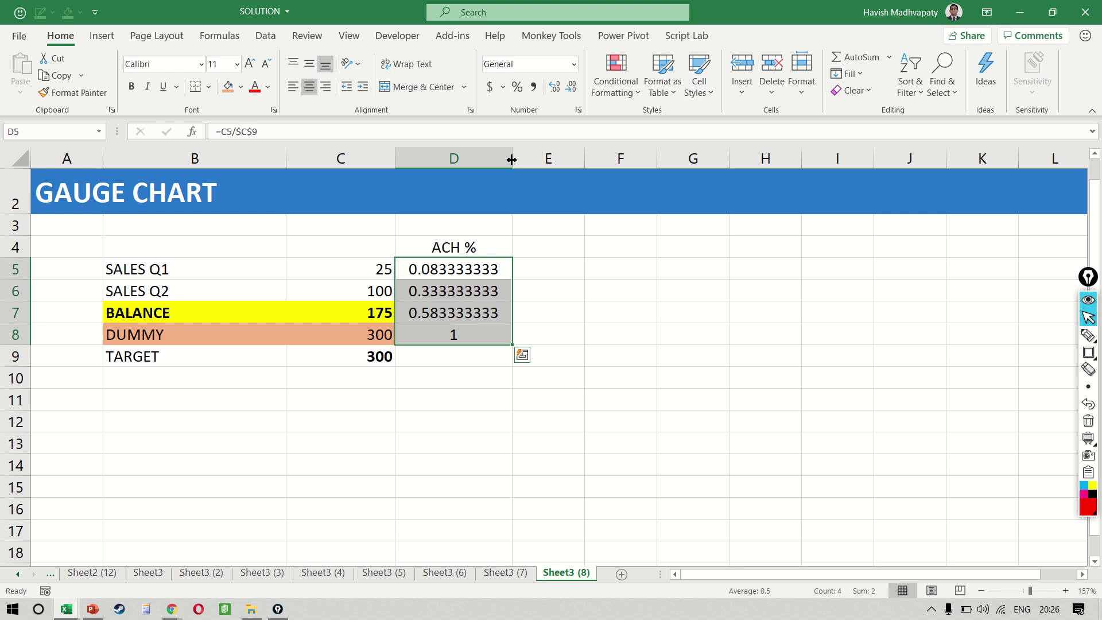
left_click(520, 87)
Review the ACH % values for both sales quarters, BALANCE and DUMMY in D5:D8
key("Down")
key("Up")
key("Down")
key("Down")
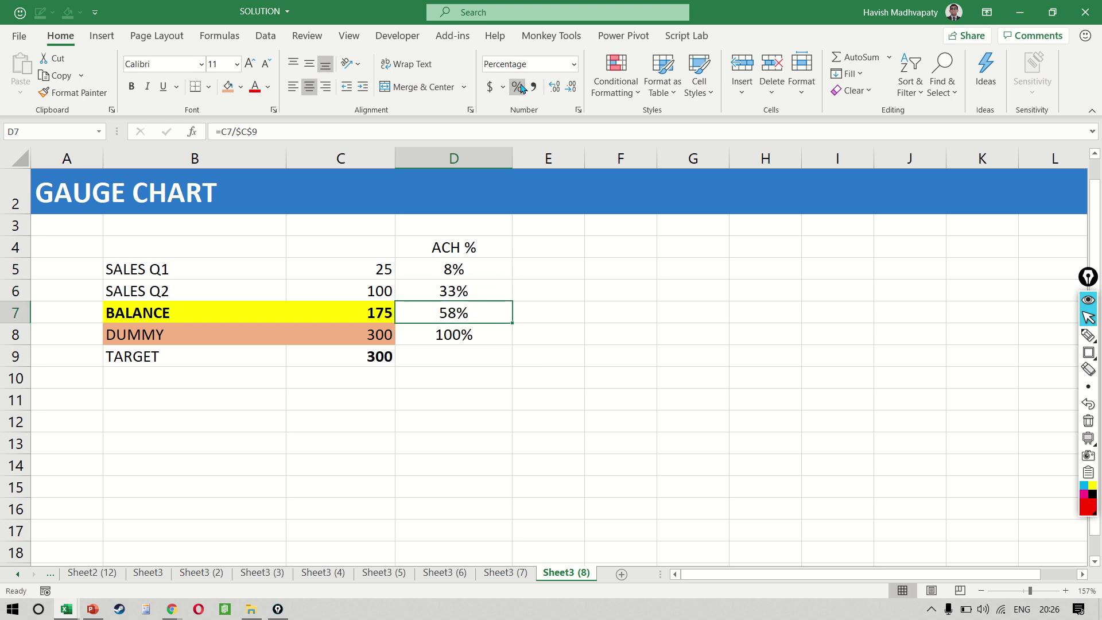
key("Down")
key("Up")
key("Up")
key("Up")
key("shift+Down")
key("shift+Down")
key("shift+Down")
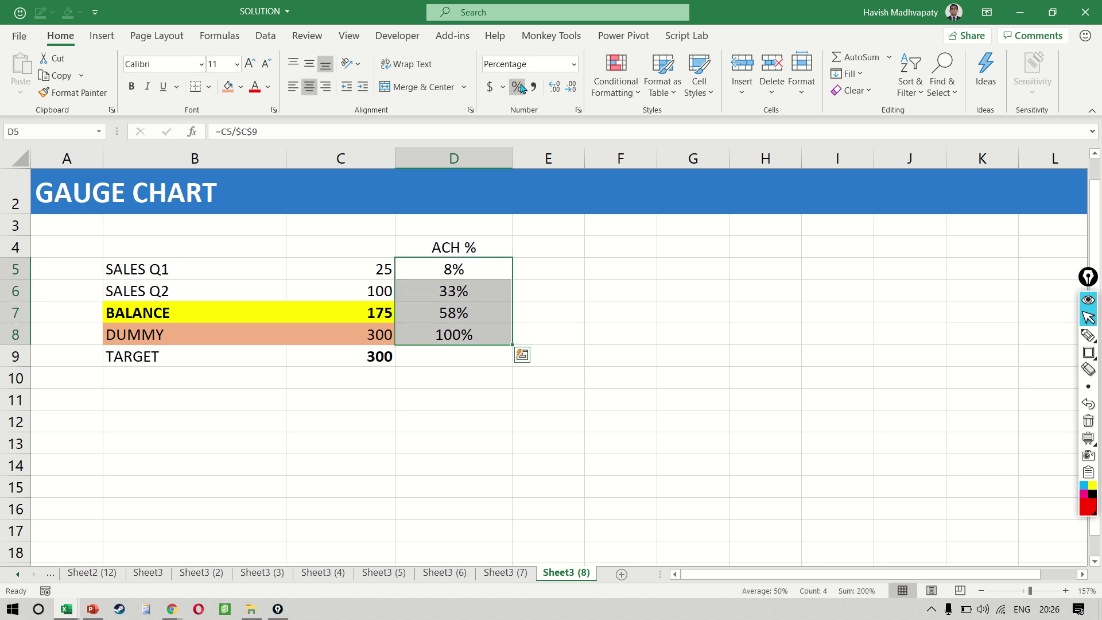
Total the ACH % values in D11 with a SUM formula over D5:D8
key("Down")
key("Down")
key("Down")
key("Down")
key("Down")
key("Down")
type("=SUM(")
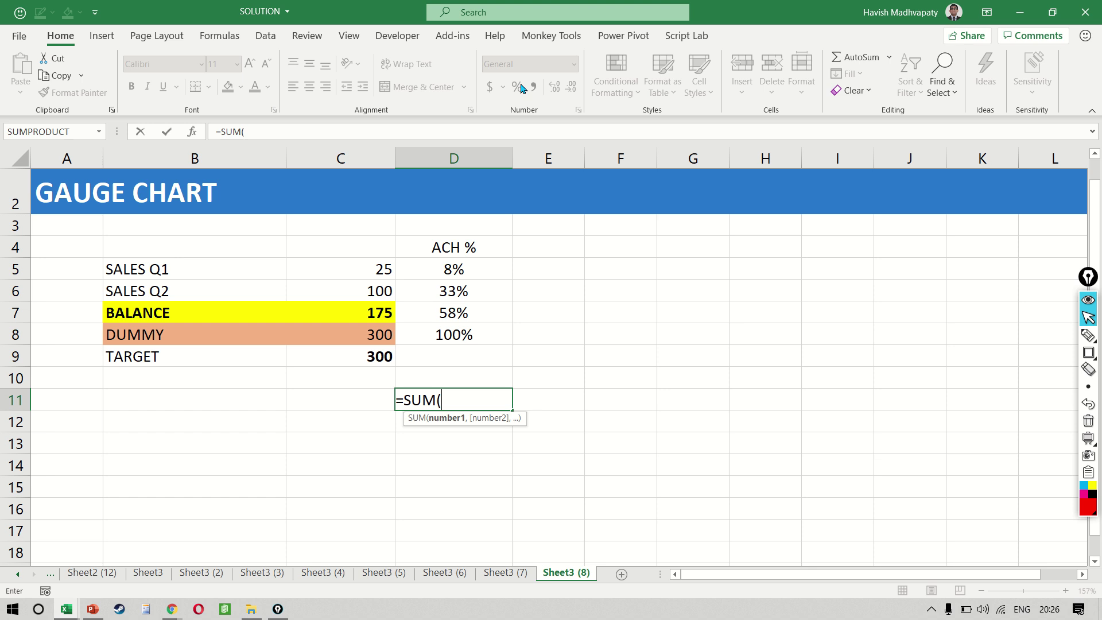
key("Up")
key("Up")
key("Up")
key("shift+Up")
key("shift+Up")
key("shift+Up")
key("Return")
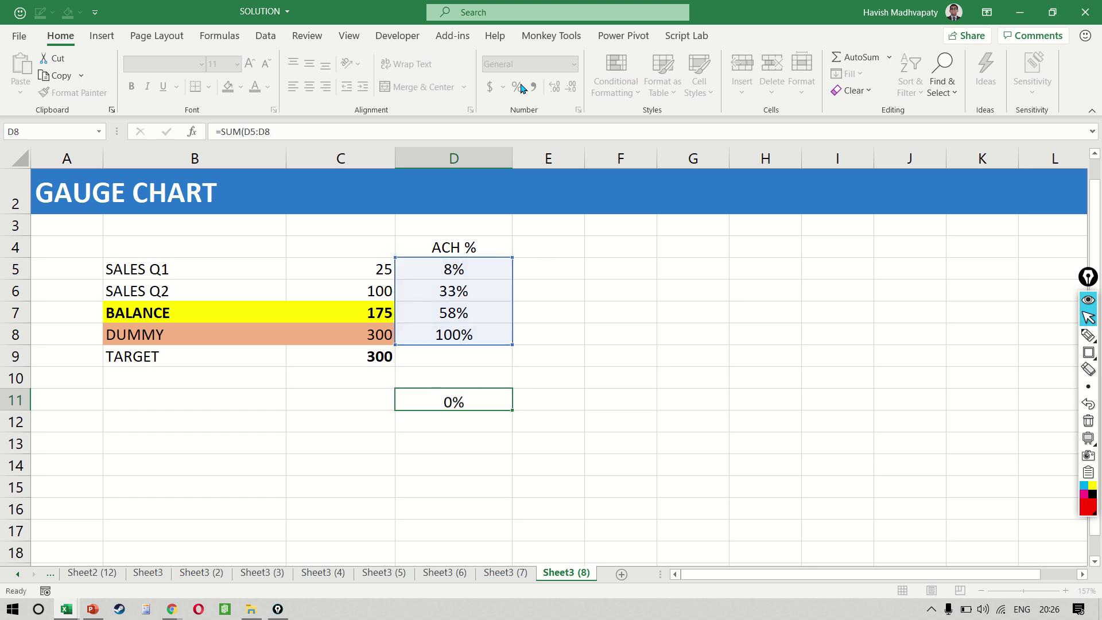
Enter the column heading RECALCULATED ACH% in E4
key("Up")
key("Right")
key("Up")
key("Up")
key("Up")
key("Up")
key("Up")
key("Up")
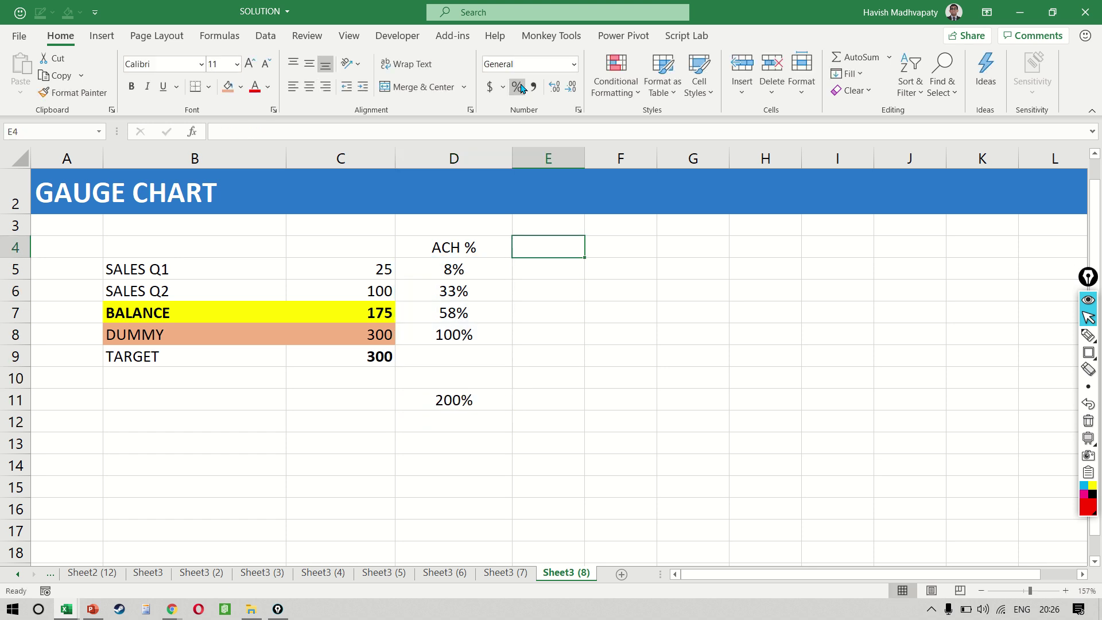
type("RECAL")
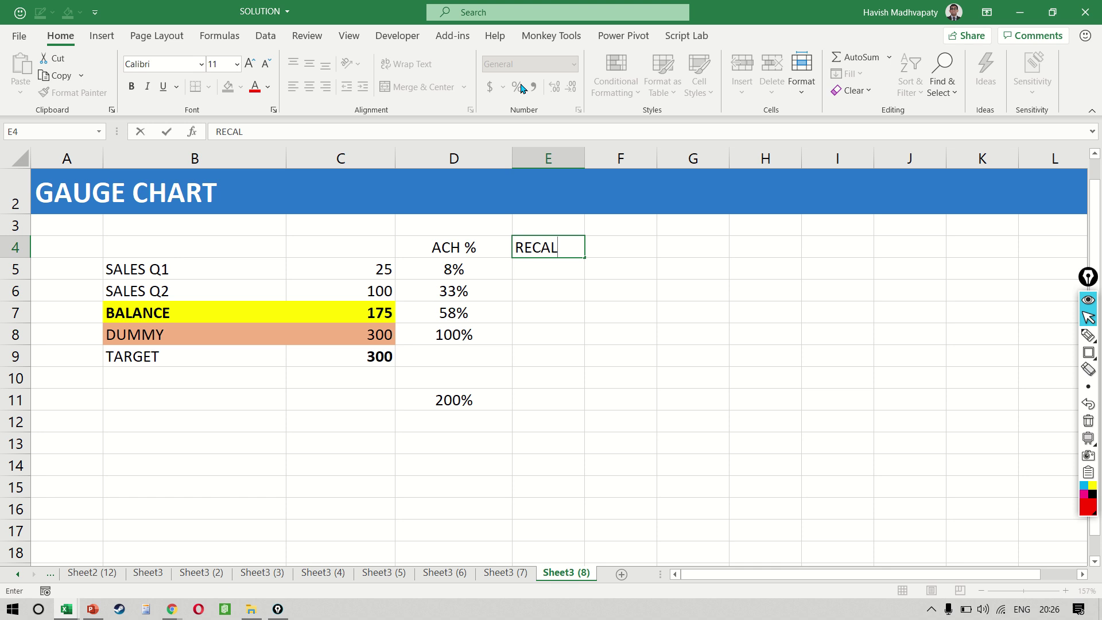
type("CULATED ")
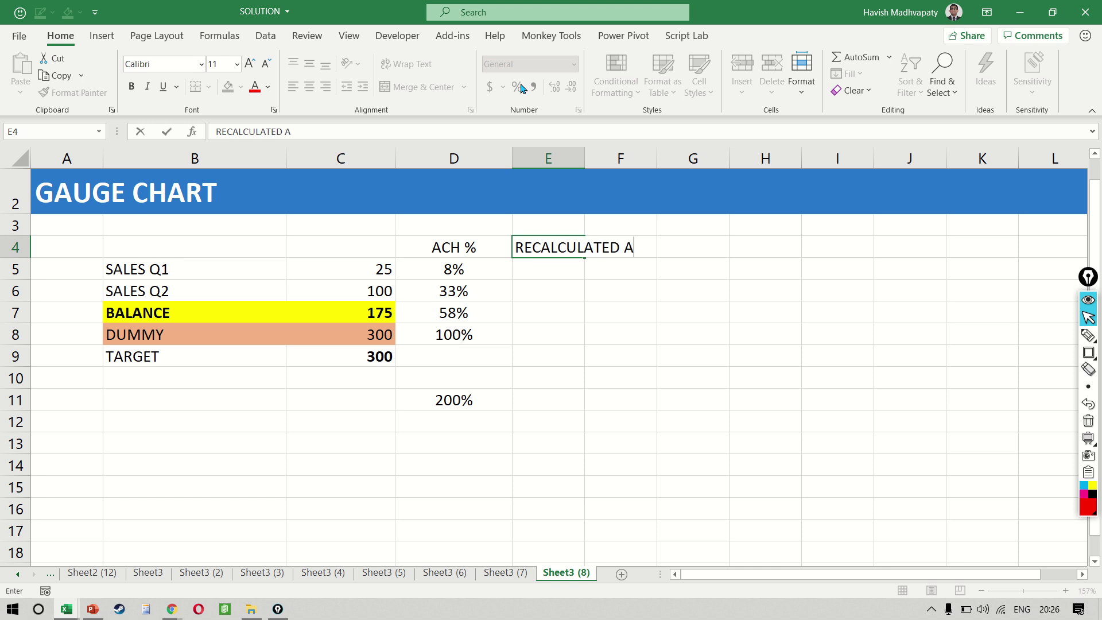
type("ACH%")
key("Return")
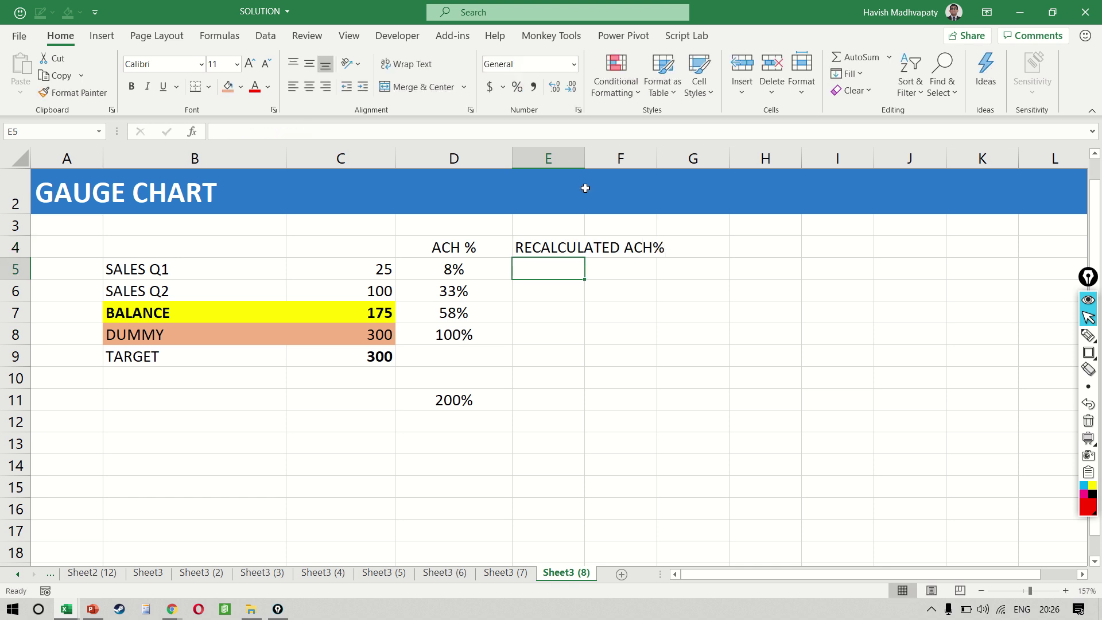
Widen column E to fit its heading and center the column's contents horizontally
left_click_drag(586, 164, 710, 177)
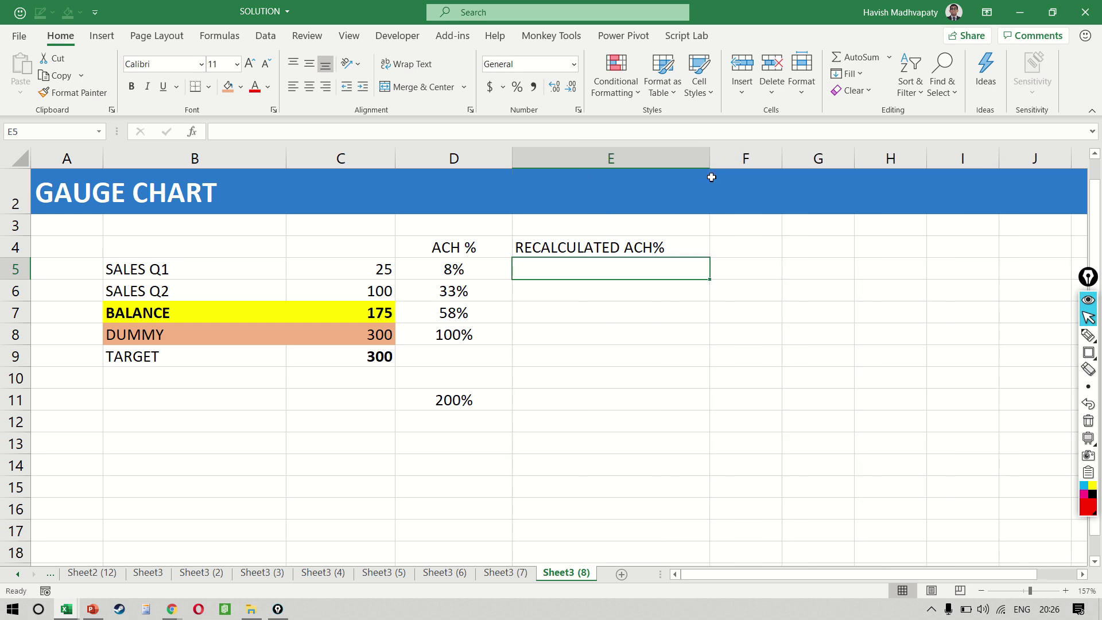
key("ctrl+space")
type("H")
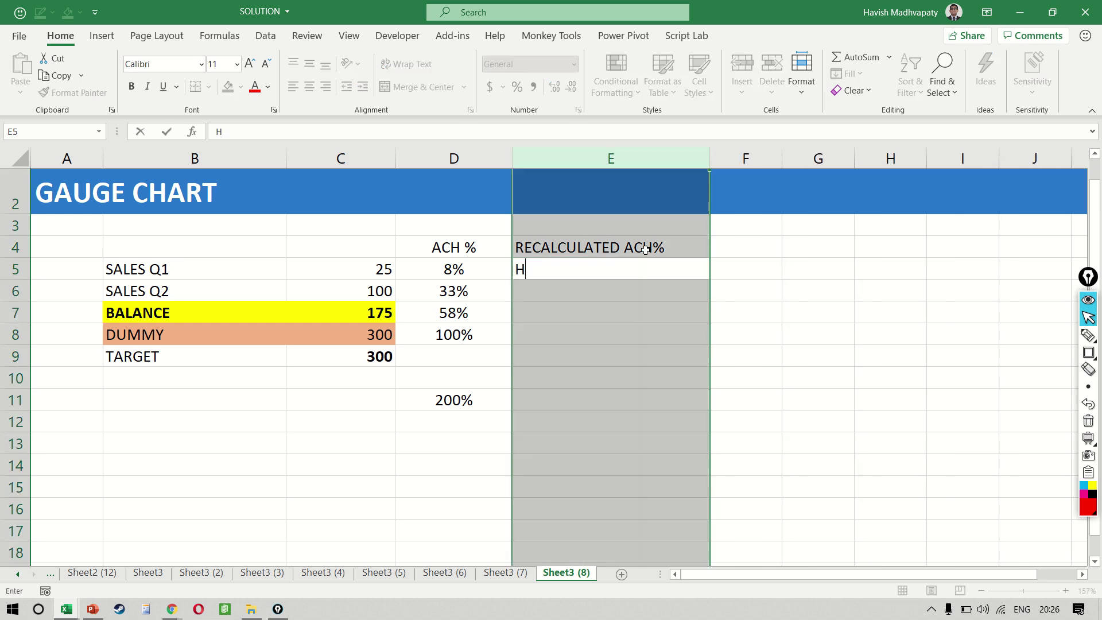
key("Escape")
key("ctrl+z")
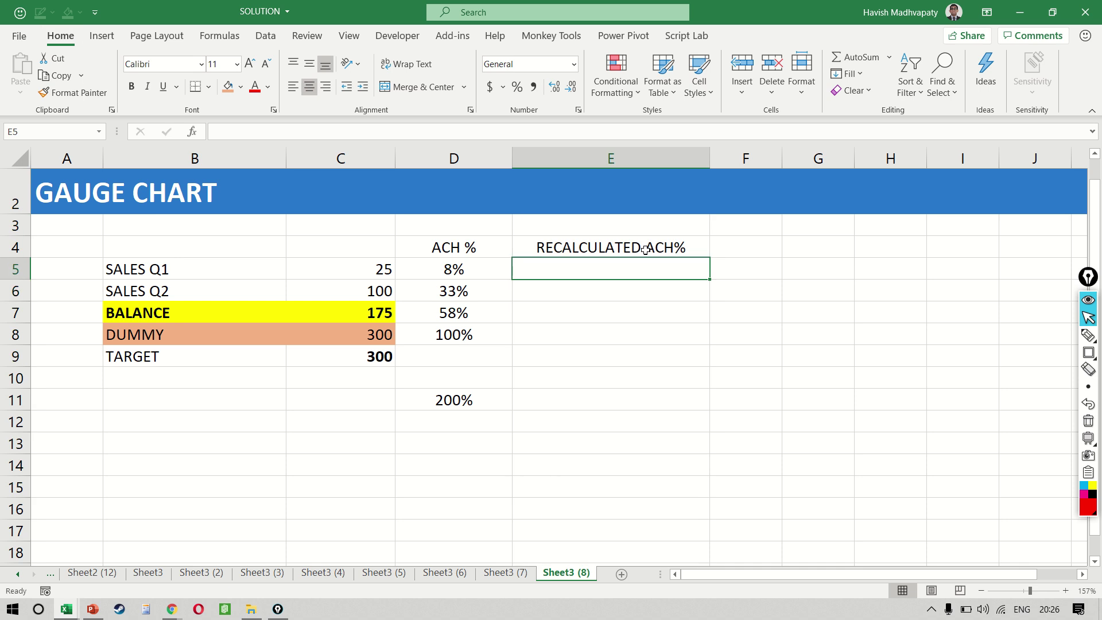
Halve SALES Q1's achievement percentage in E5 with the formula =D5/2
type("=")
key("Left")
type("/2")
key("ctrl+Return")
Fill the halving formula from E5 down through the DUMMY row in E8
key("shift+Down")
key("shift+Down")
key("shift+Down")
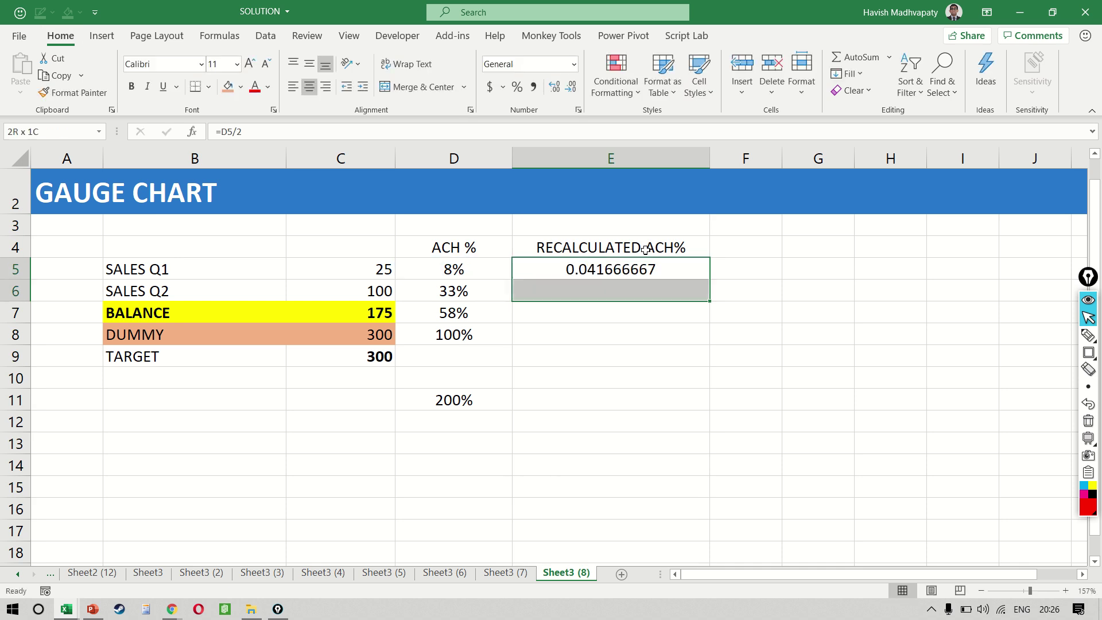
key("shift+Up")
key("ctrl+d")
key("Down")
key("Down")
key("Down")
key("ctrl+d")
Copy the total formula from D11 across to E11 to sum the recalculated values
key("Down")
key("Down")
key("Down")
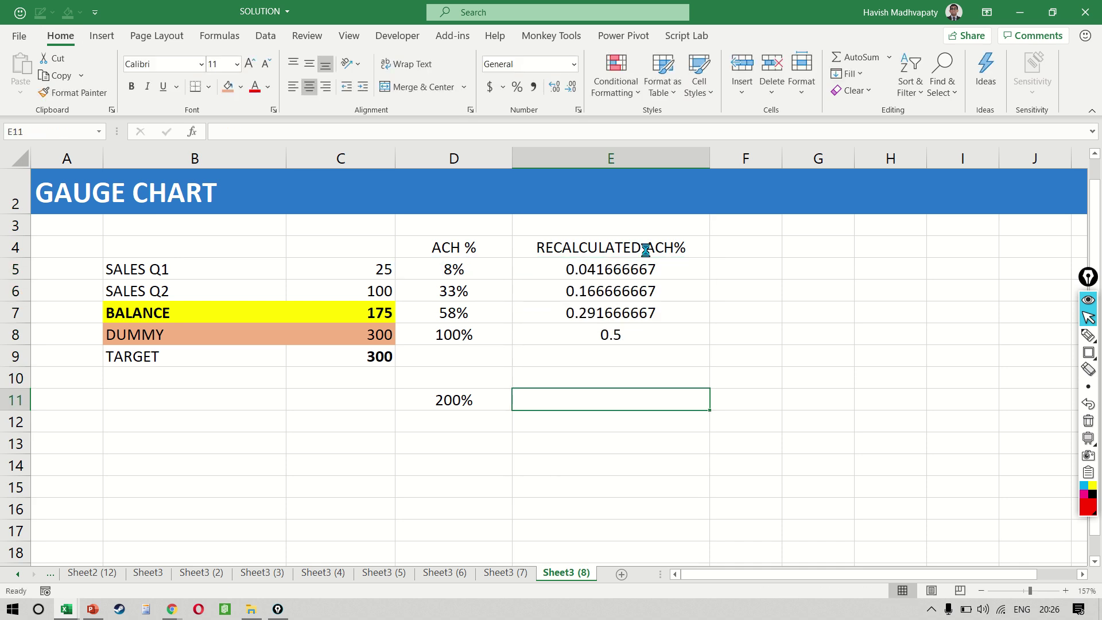
key("ctrl+e")
key("Return")
key("ctrl+r")
Format the recalculated achievement values in E5:E8 as percentages
key("Up")
key("Up")
key("Up")
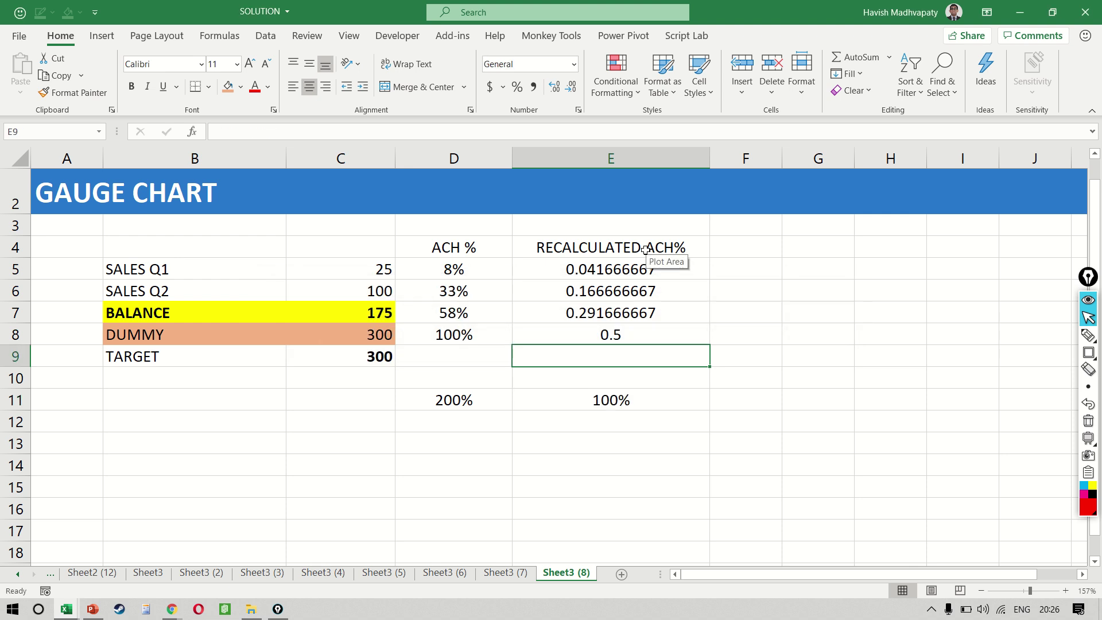
key("shift+Up")
key("shift+Up")
key("shift+Up")
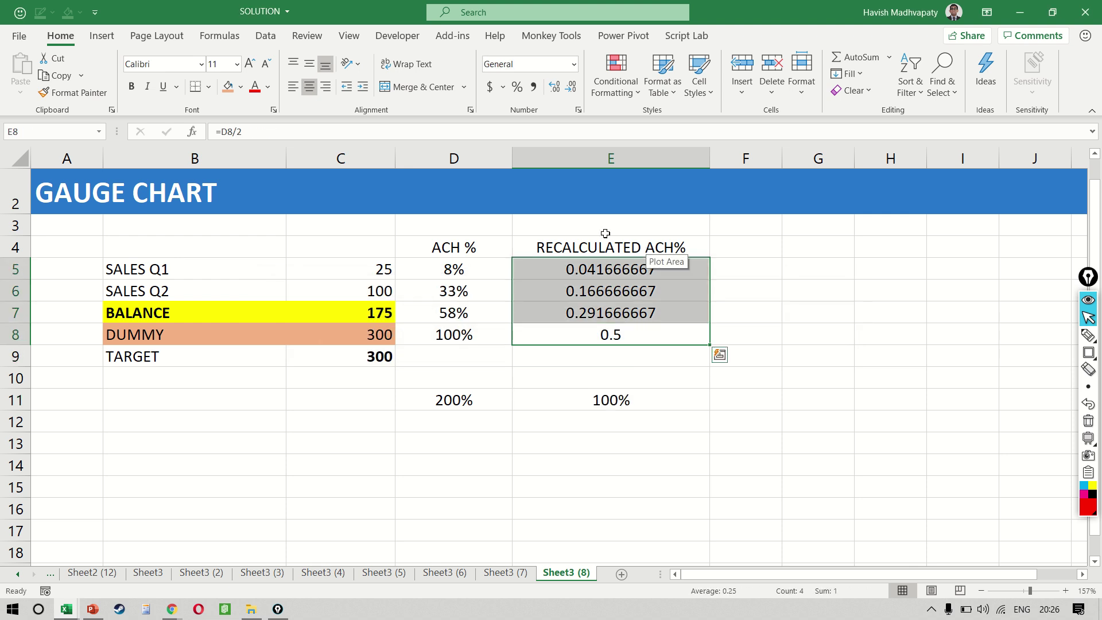
left_click(515, 87)
Review the recalculated percentages in E5:E8 and inspect the formula in E5
key("Down")
key("Up")
key("Up")
key("Up")
key("Up")
key("shift+Down")
key("shift+Down")
key("shift+Down")
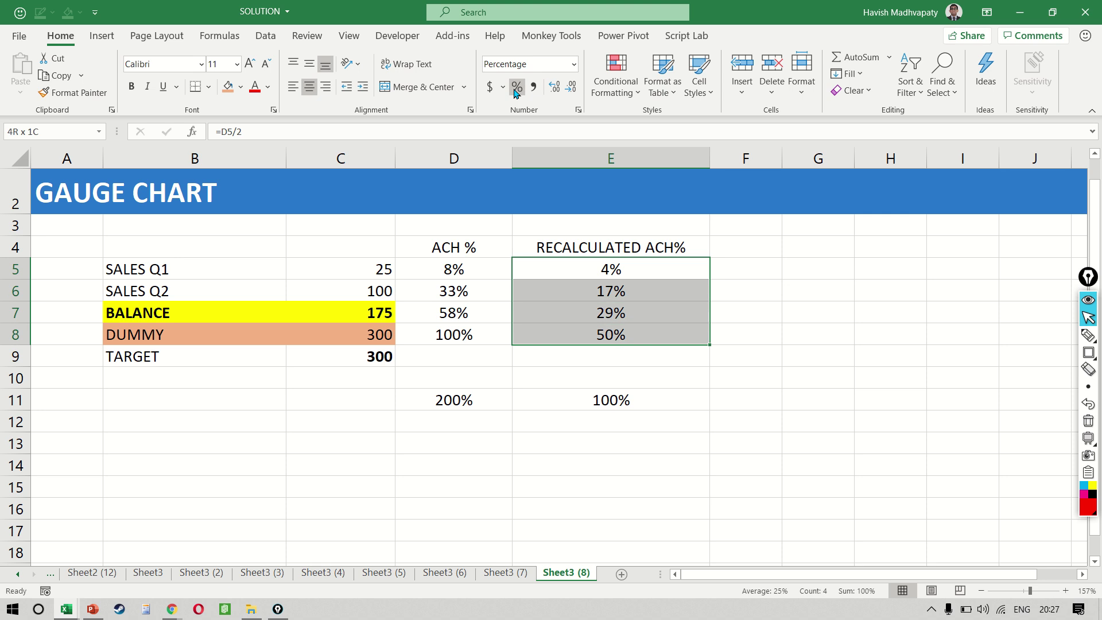
key("Down")
key("Up")
key("F2")
key("Escape")
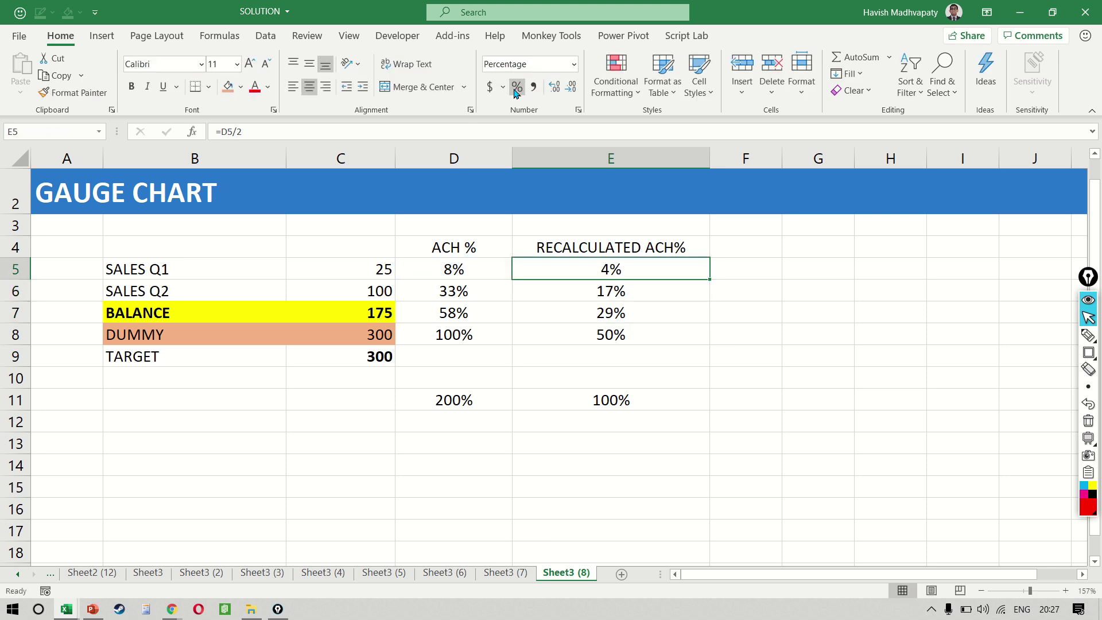
Review the sales entries in C5:C6 and the BALANCE and DUMMY rows
key("Left")
key("Left")
key("F2")
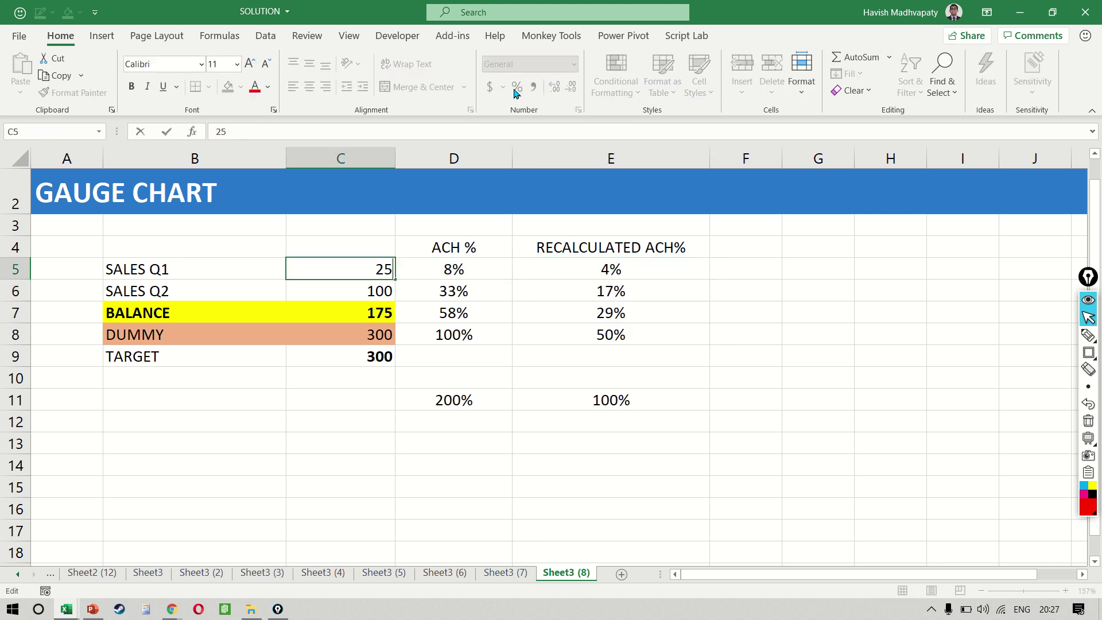
key("Escape")
key("shift+Down")
key("shift+Down")
key("Down")
key("Down")
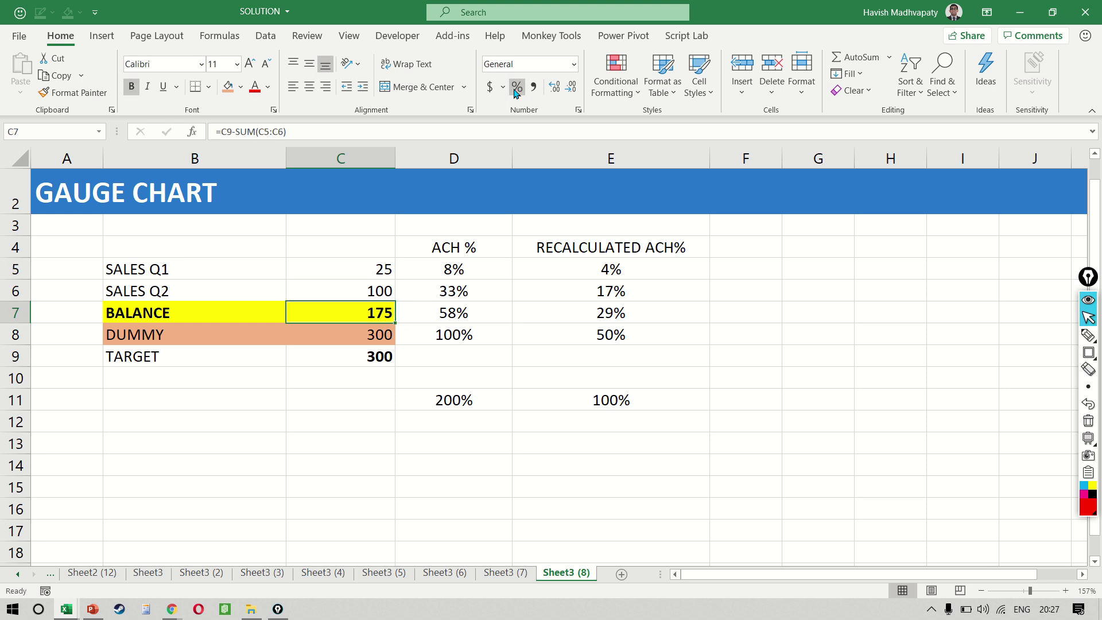
key("shift+space")
key("Down")
key("shift+space")
key("Up")
Inspect the ACH % formula in D5 and review the values in D5:D8
key("Right")
key("Up")
key("Up")
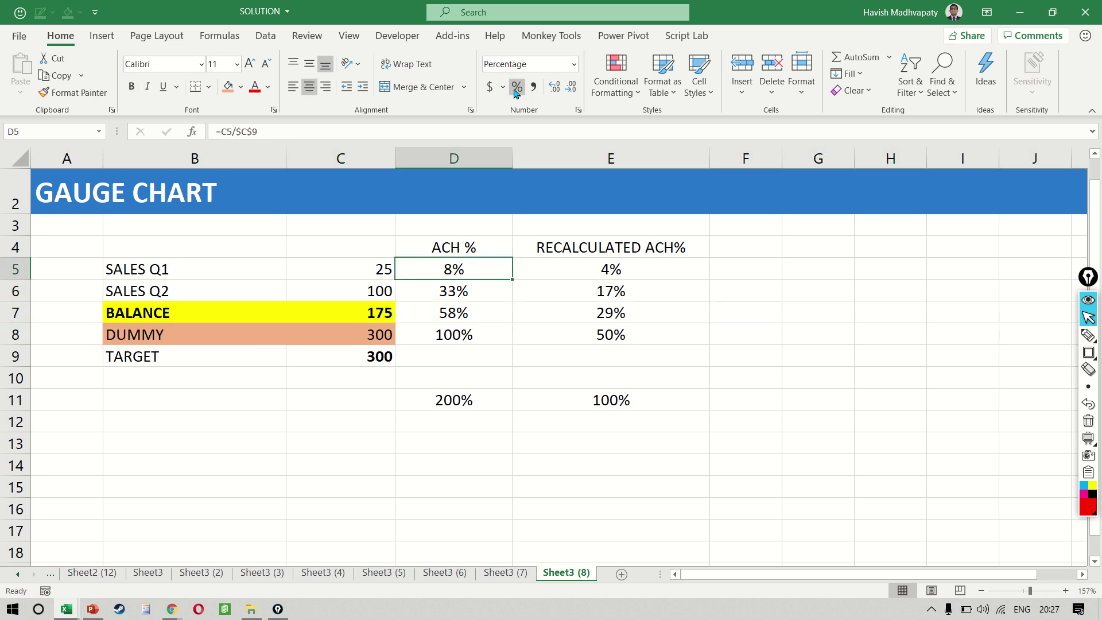
key("F2")
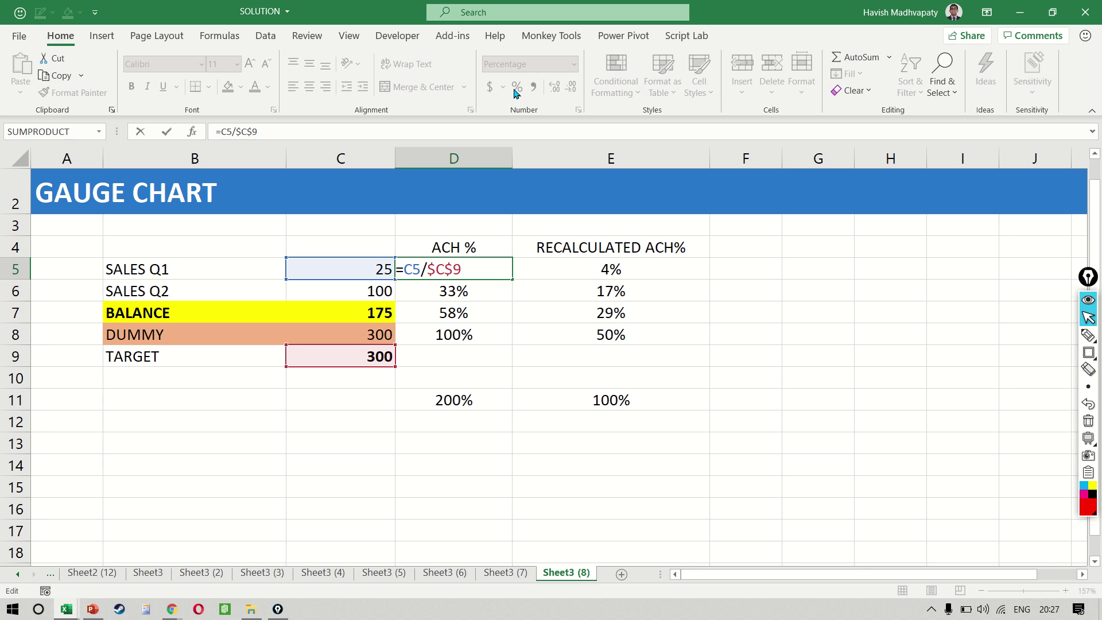
key("Return")
key("Up")
key("shift+Down")
key("shift+Down")
key("shift+Down")
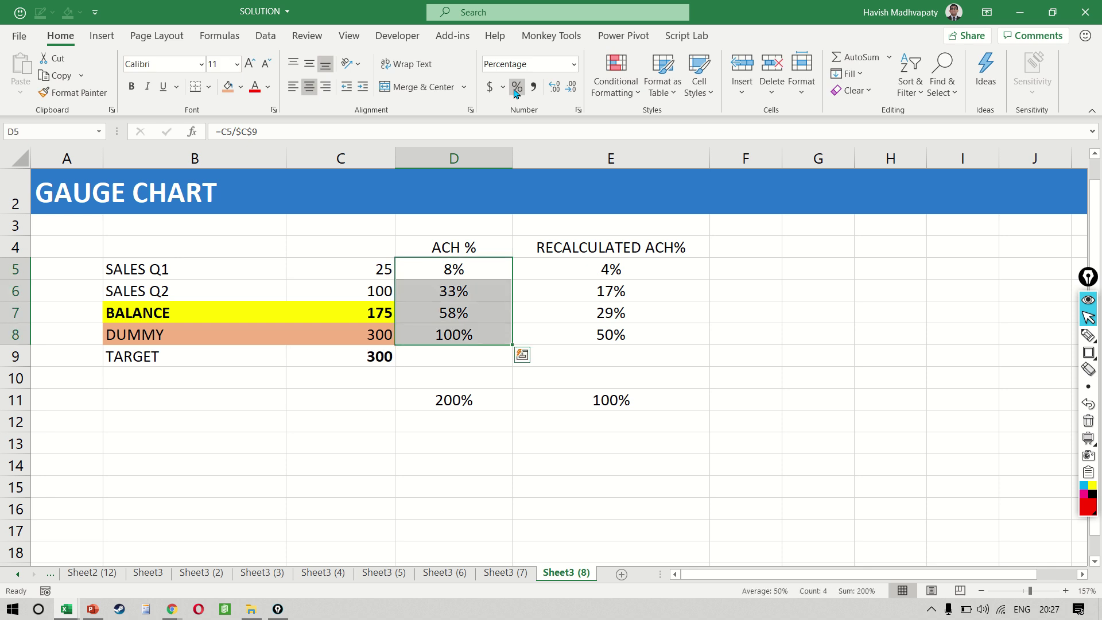
Inspect how the RECALCULATED ACH% formula in E5 refers to the ACH % column
key("Right")
key("F2")
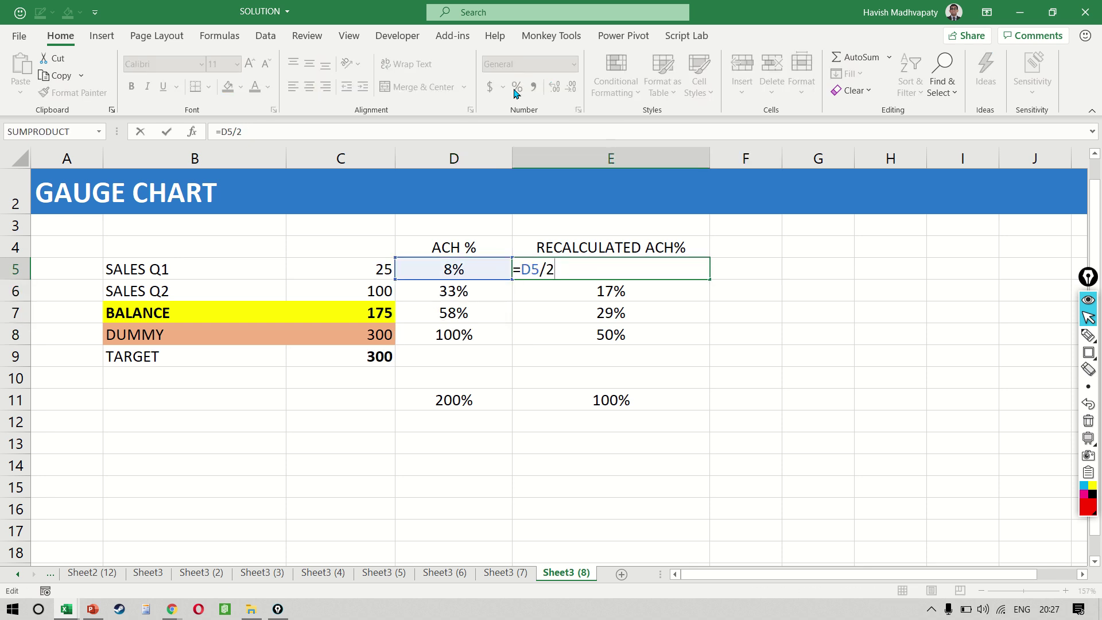
key("Return")
key("Down")
key("Down")
key("Up")
key("Up")
key("Left")
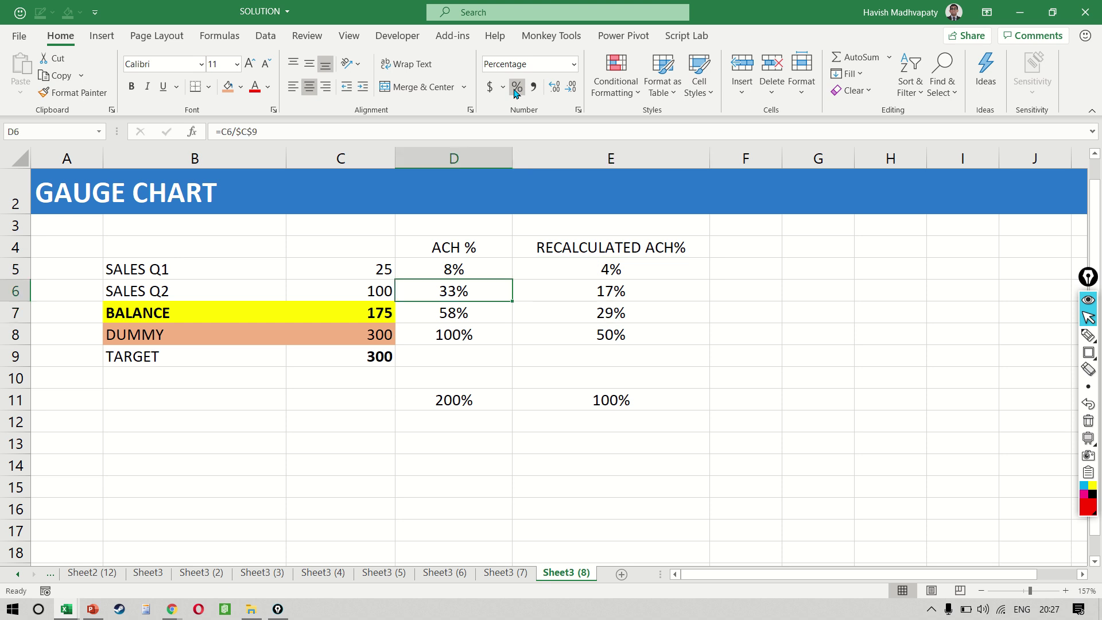
Insert a default column chart from the labels in B5:B8 and the recalculated percentages in E5:E8
key("Up")
key("Left")
key("Left")
key("shift+Down")
key("shift+Down")
key("shift+Down")
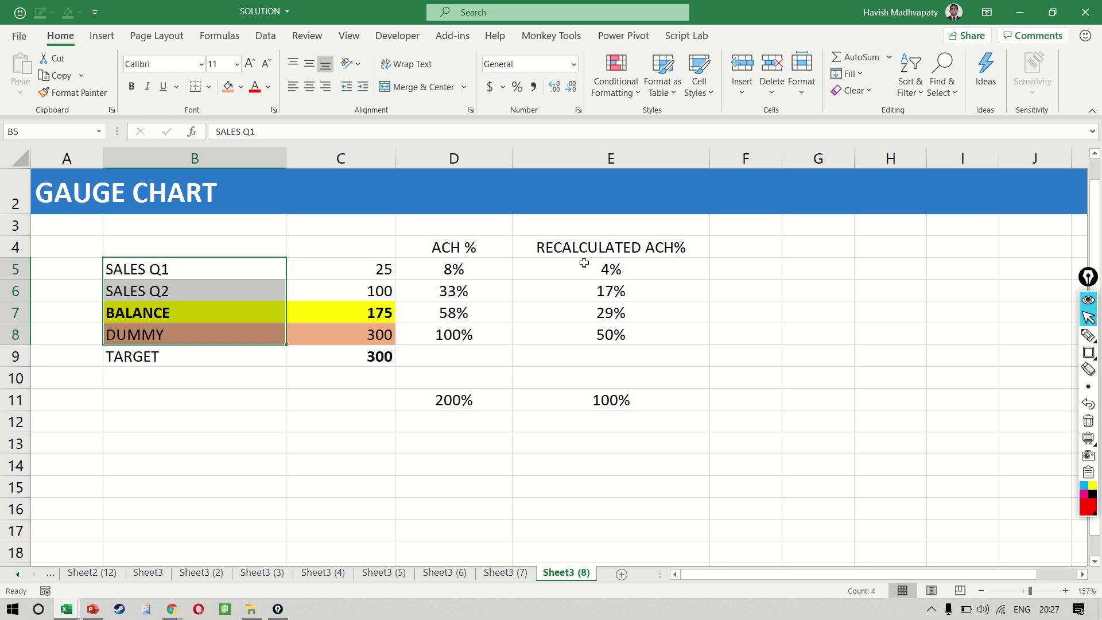
left_click_drag(584, 263, 604, 336, "ctrl")
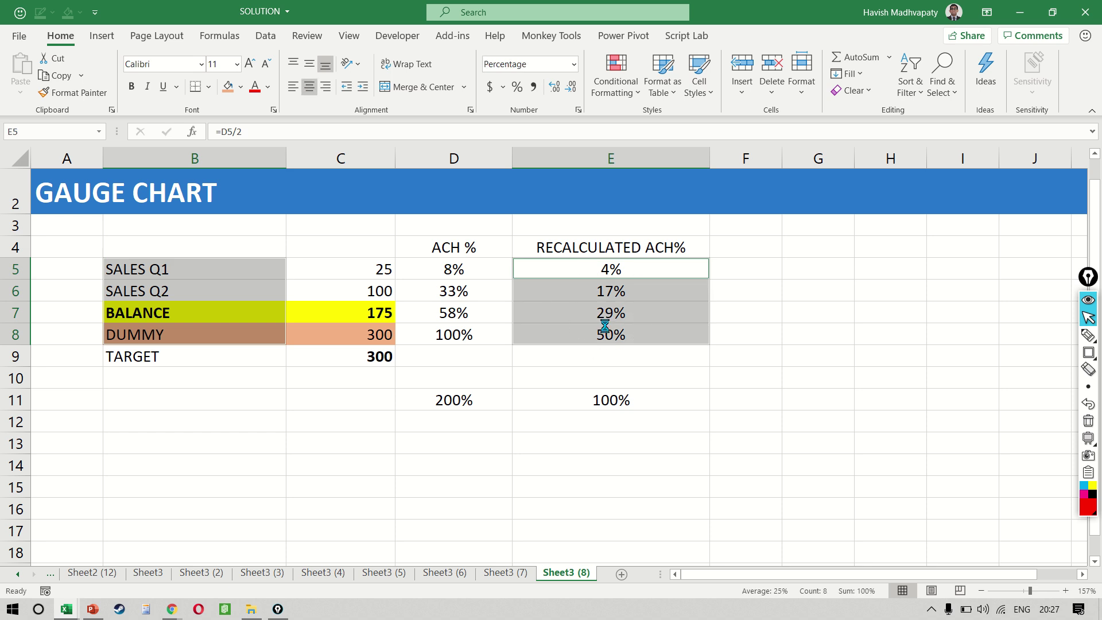
key("alt+F1")
Change the chart type from column to Doughnut
left_click(755, 80)
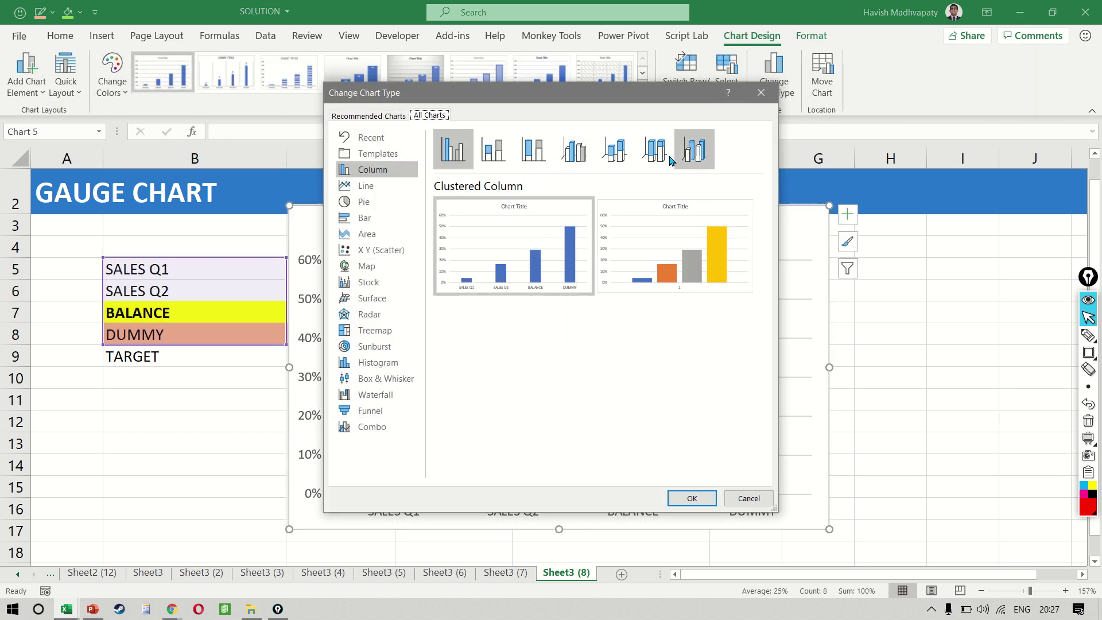
left_click(378, 204)
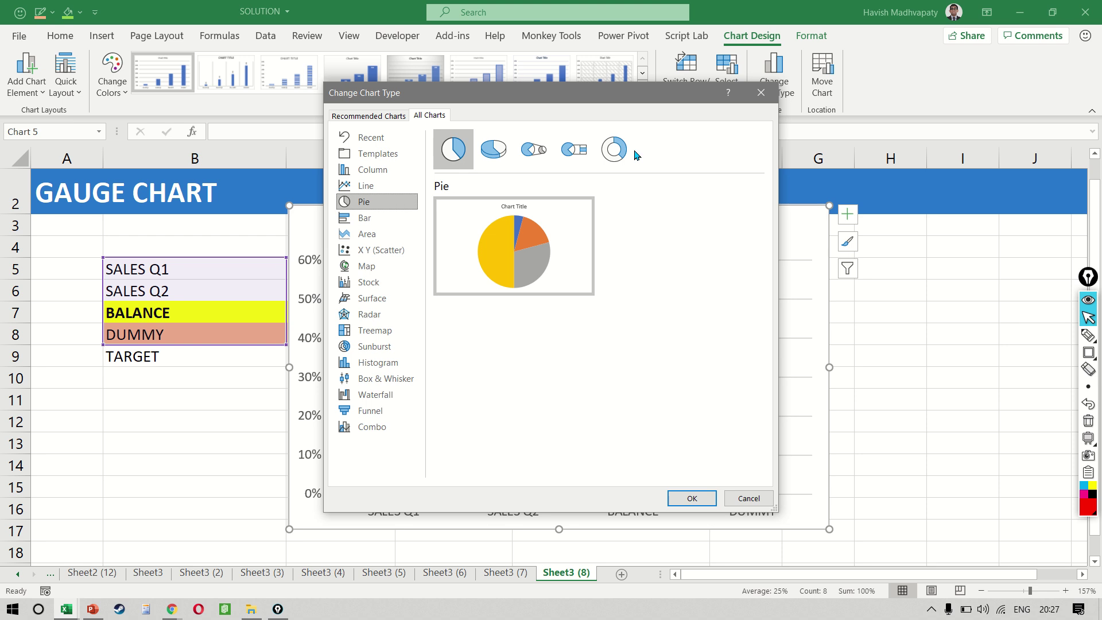
left_click(613, 149)
key("Return")
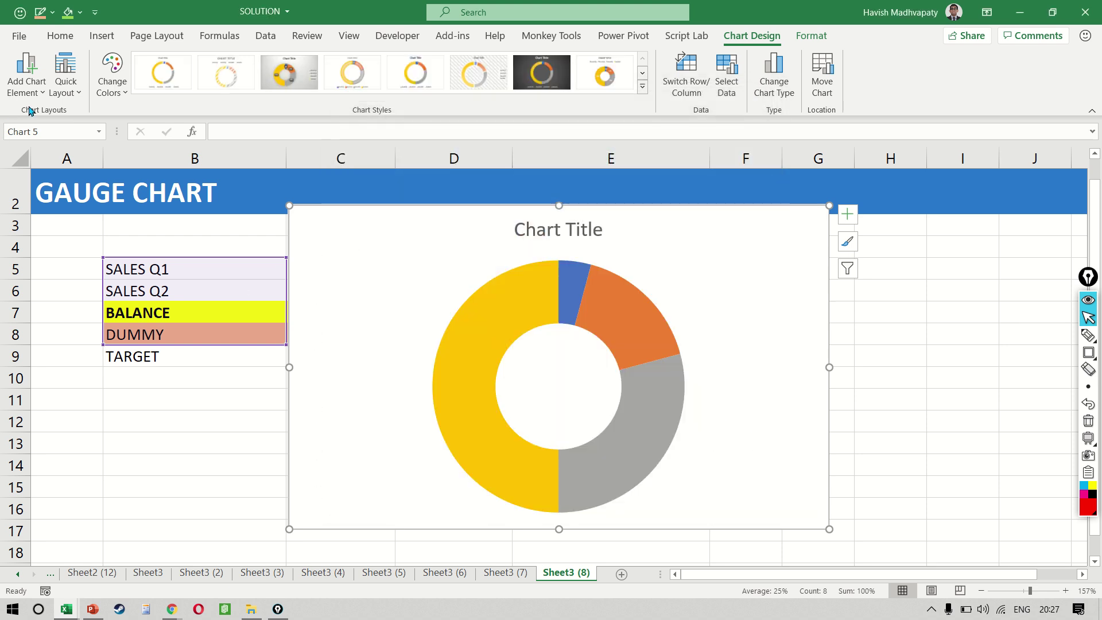
Add a legend on the right of the doughnut chart
left_click(26, 73)
mouse_move(68, 177)
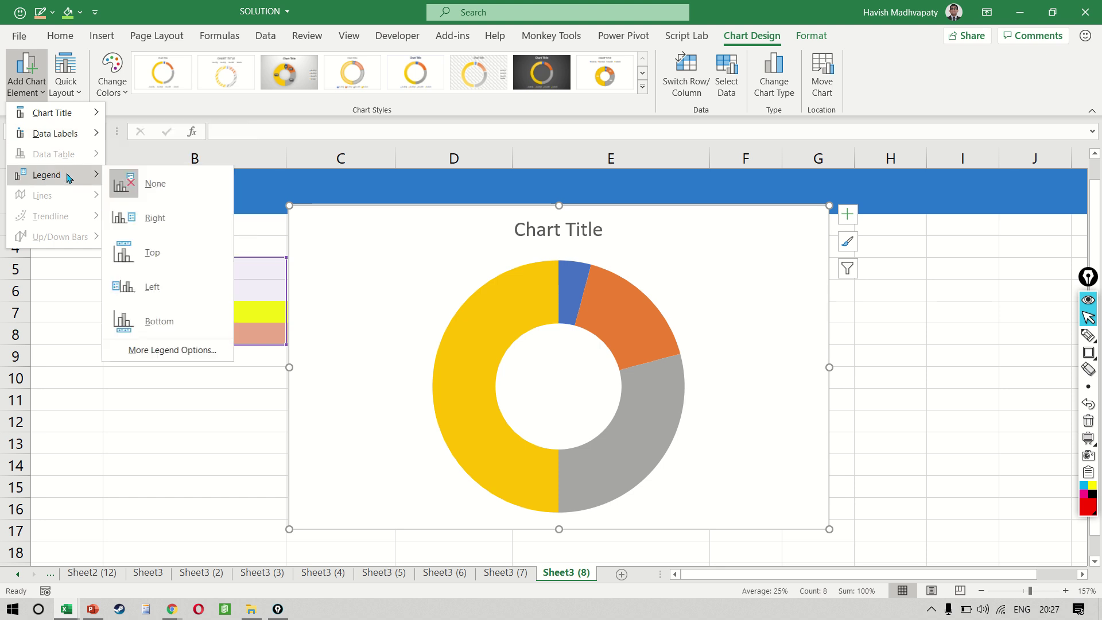
left_click(192, 227)
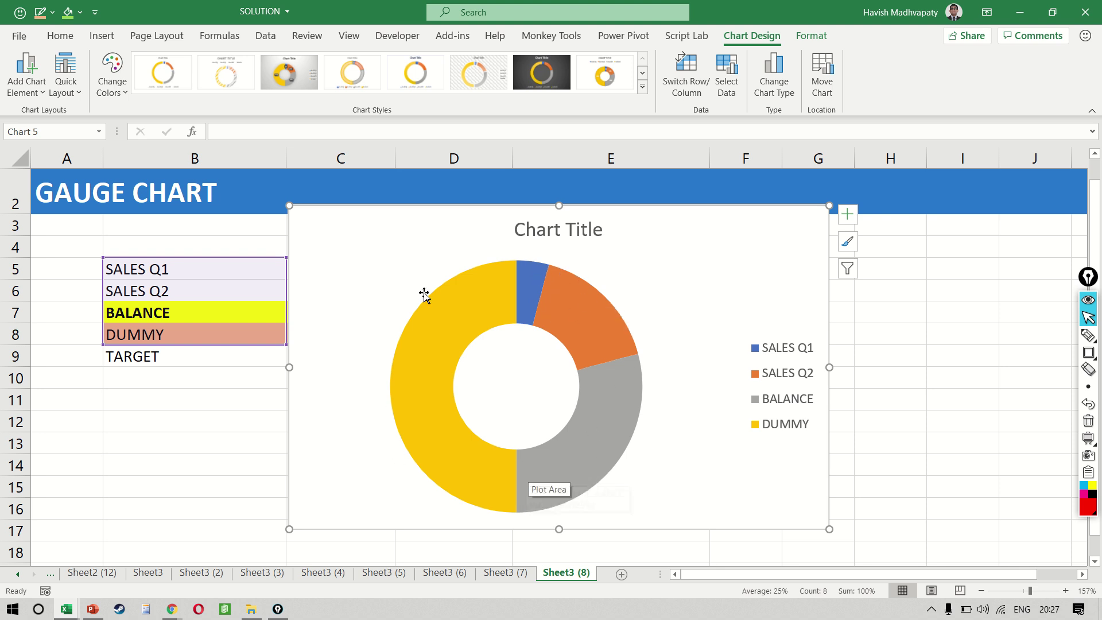
Fill the DUMMY slice of the doughnut with white
mouse_move(462, 332)
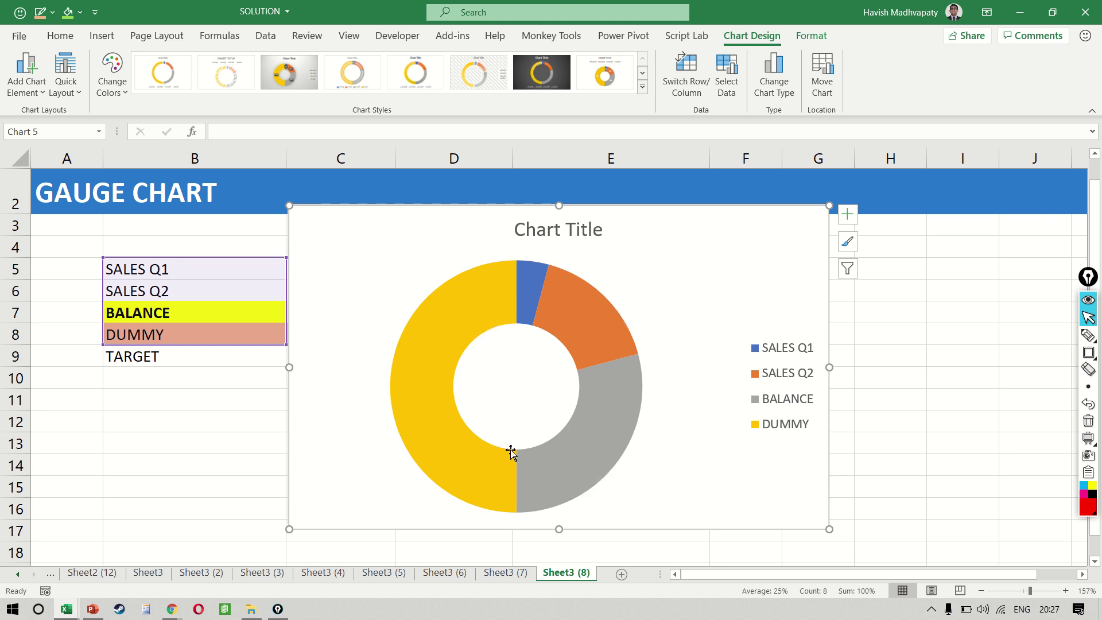
left_click(442, 417)
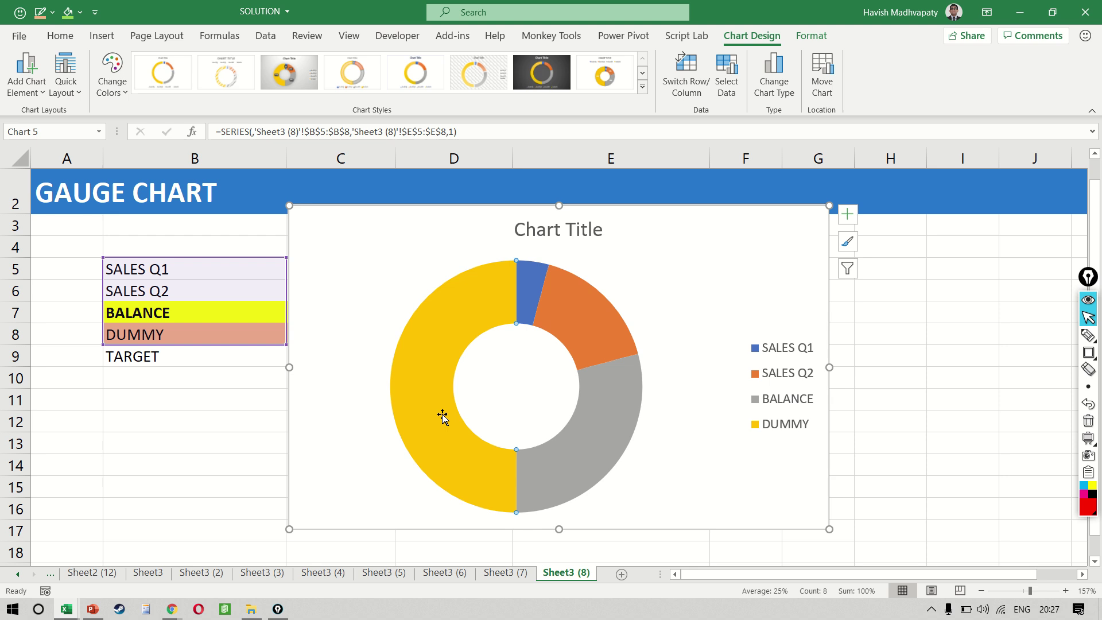
left_click(805, 35)
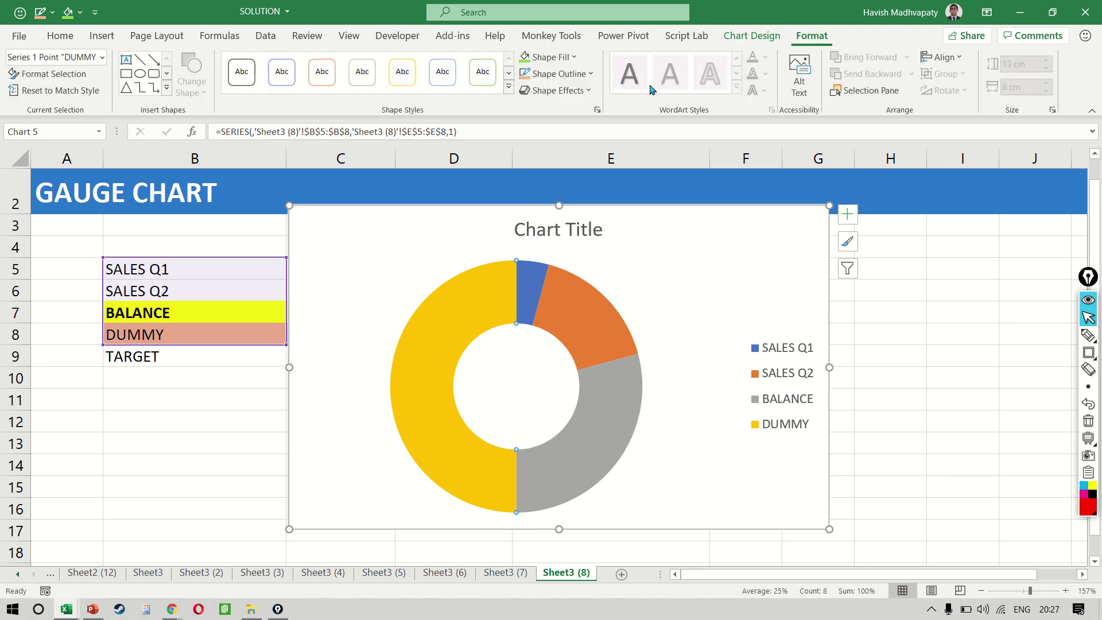
left_click(551, 57)
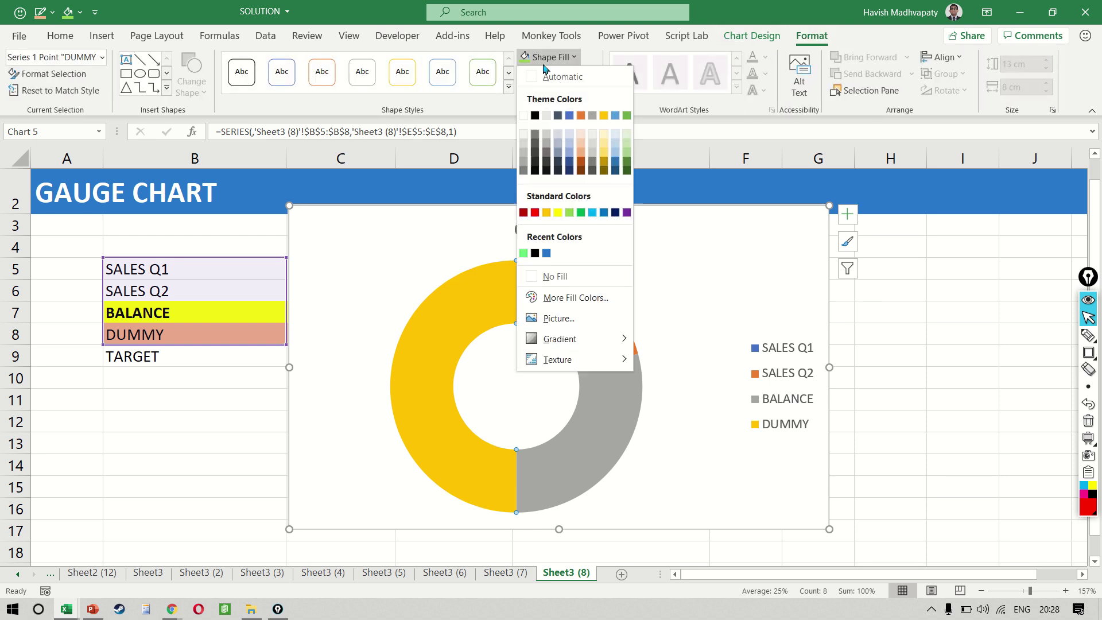
left_click(523, 116)
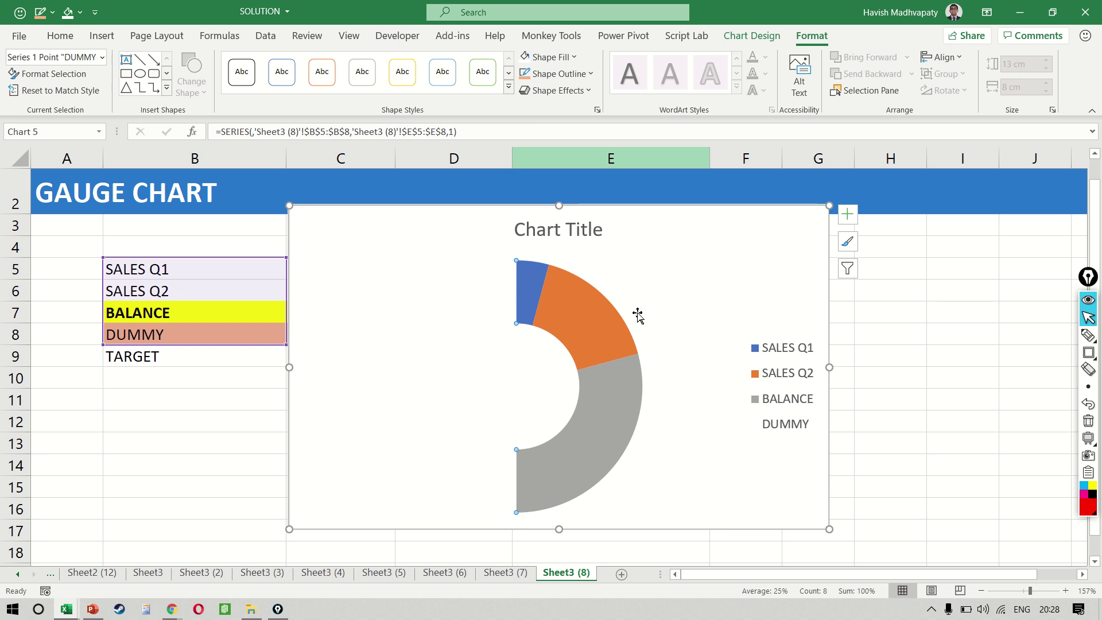
Delete the chart title
left_click(680, 369)
left_click(576, 236)
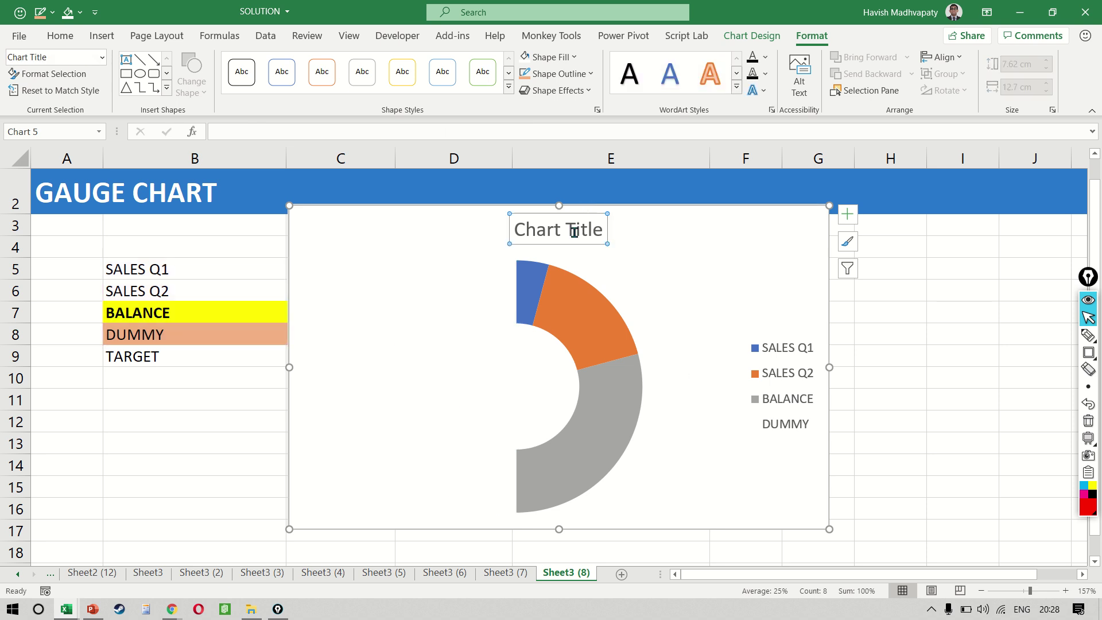
key("Delete")
Rotate the doughnut series by setting its angle of first slice to 270°, and deselect the chart
double_click(597, 293)
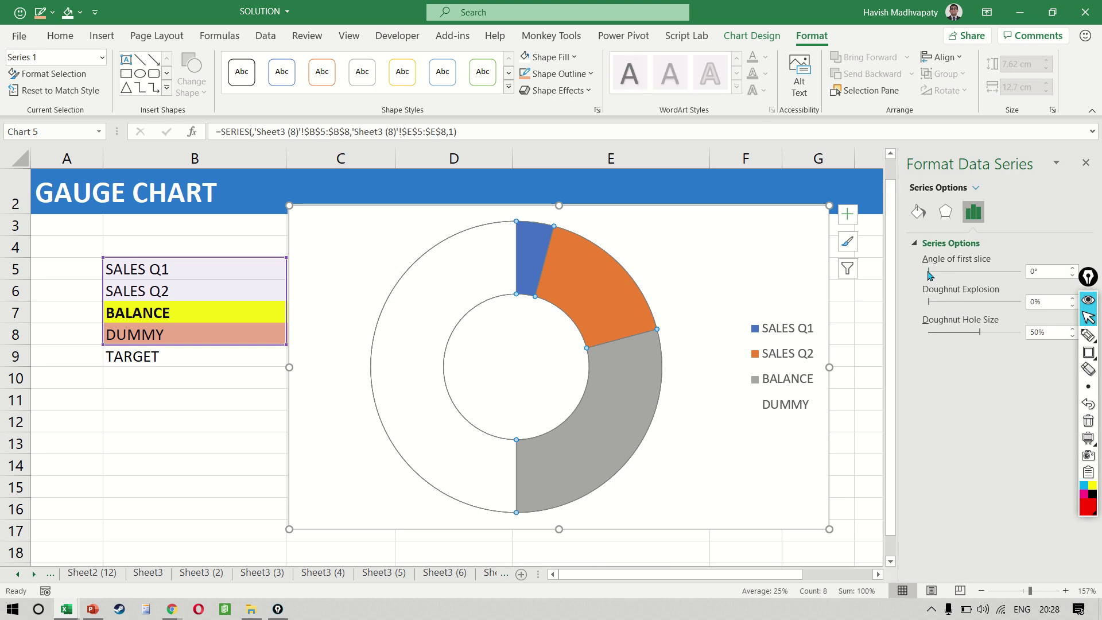
left_click_drag(930, 272, 941, 272)
left_click_drag(942, 275, 998, 275)
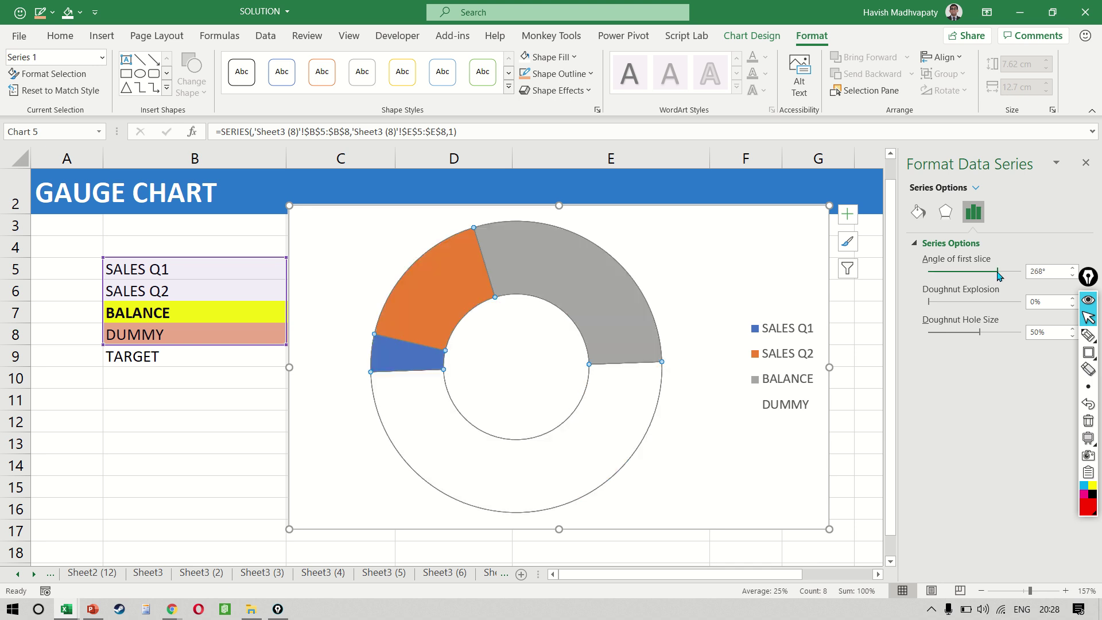
left_click(1047, 266)
key("Return")
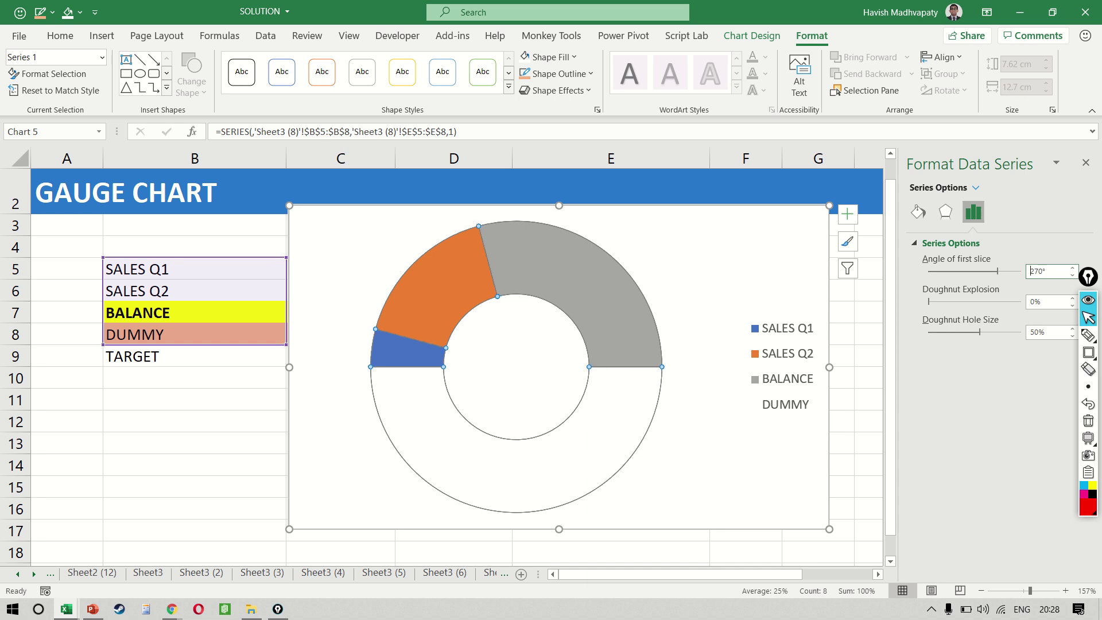
left_click(836, 451)
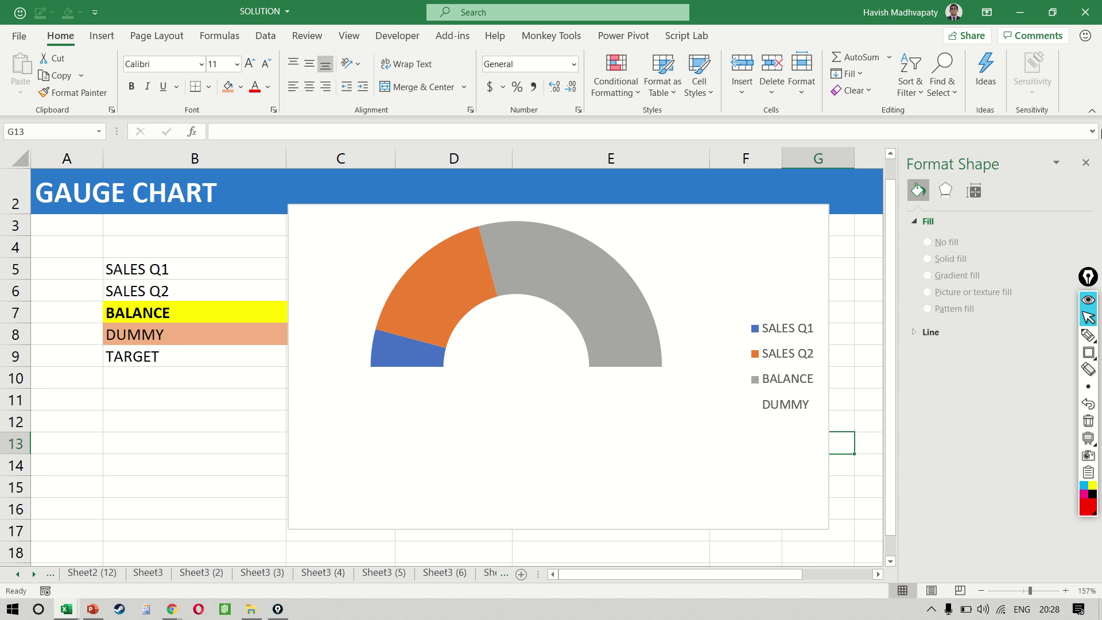
Delete the chart's legend and close the formatting pane
left_click(776, 332)
key("Delete")
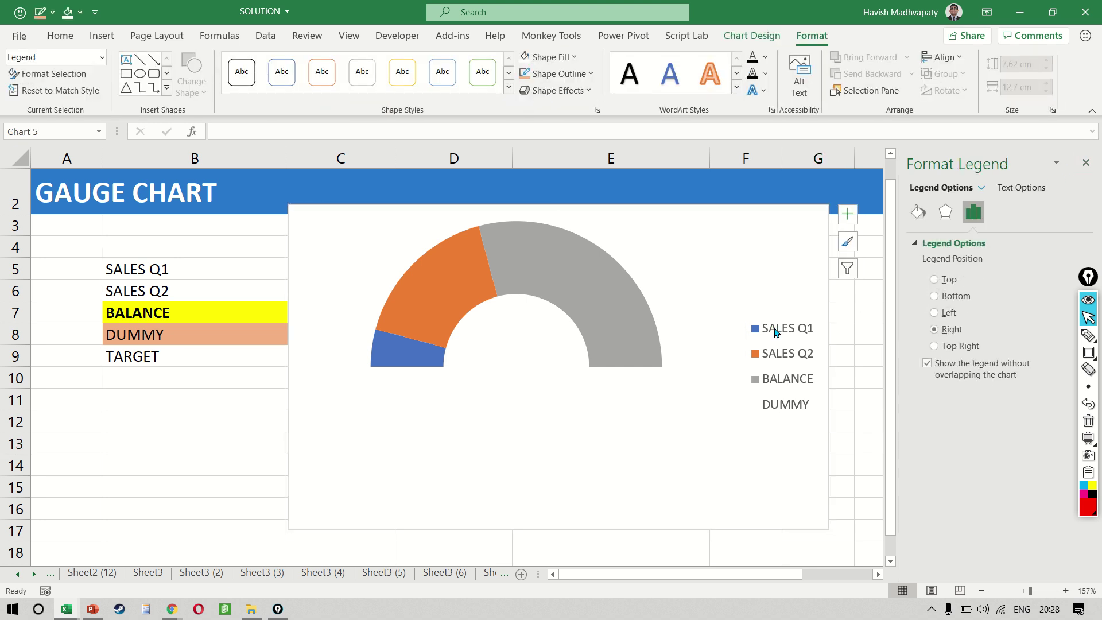
left_click(1086, 163)
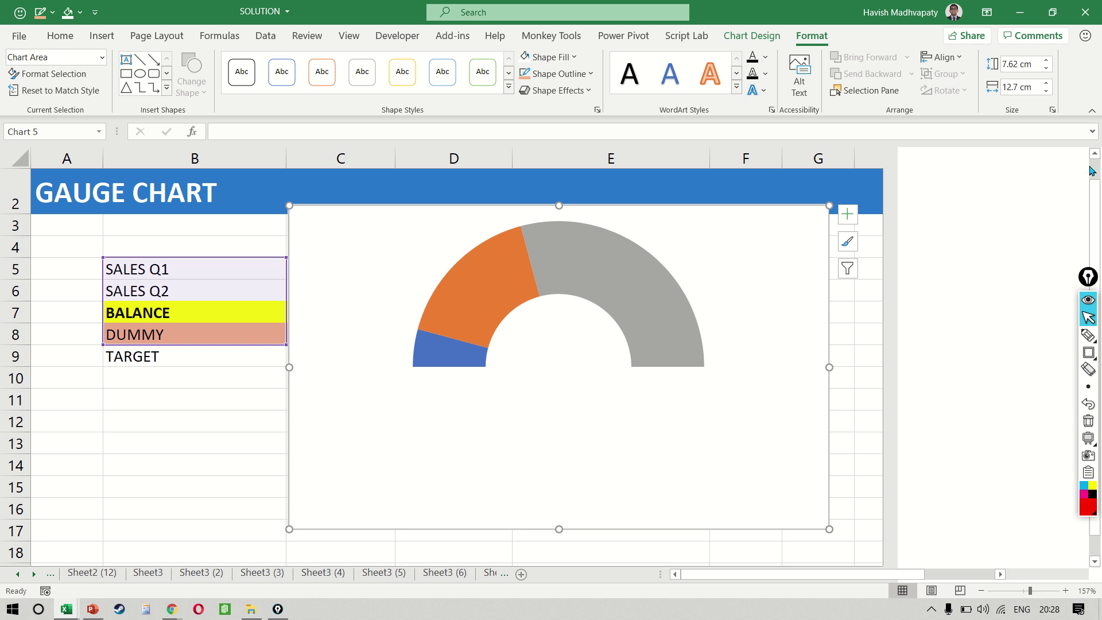
Shrink the chart to about 4.62 cm high by 7.47 cm wide and place it just beside column C
left_click_drag(827, 523, 606, 401)
left_click_drag(532, 402, 649, 422)
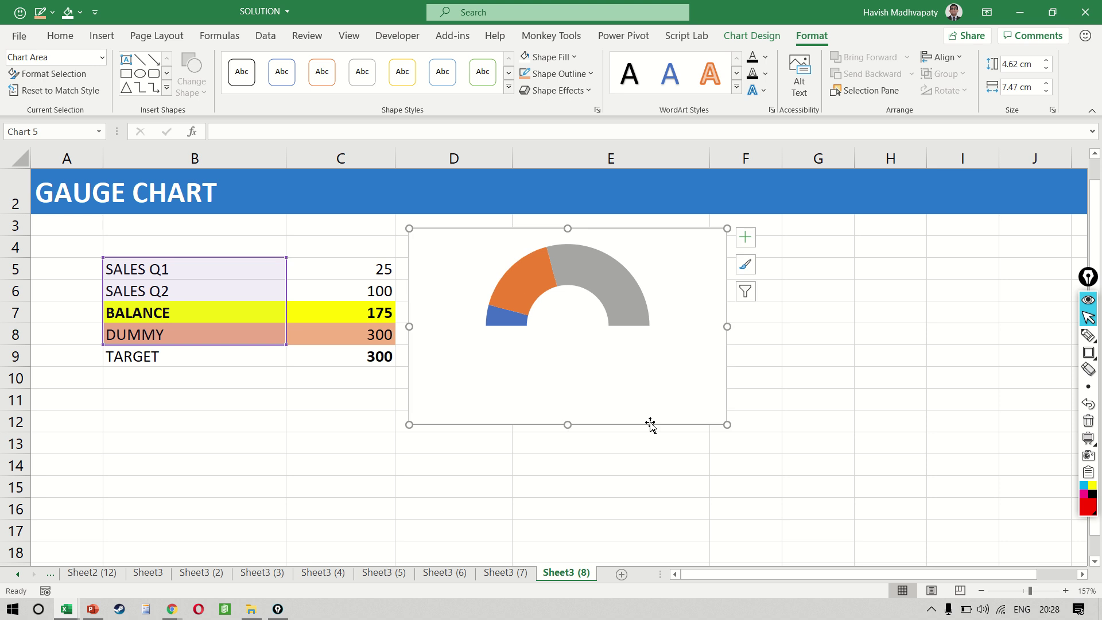
Set the SALES Q1 value in C5 to 50 and check the first slice of the gauge
left_click(313, 267)
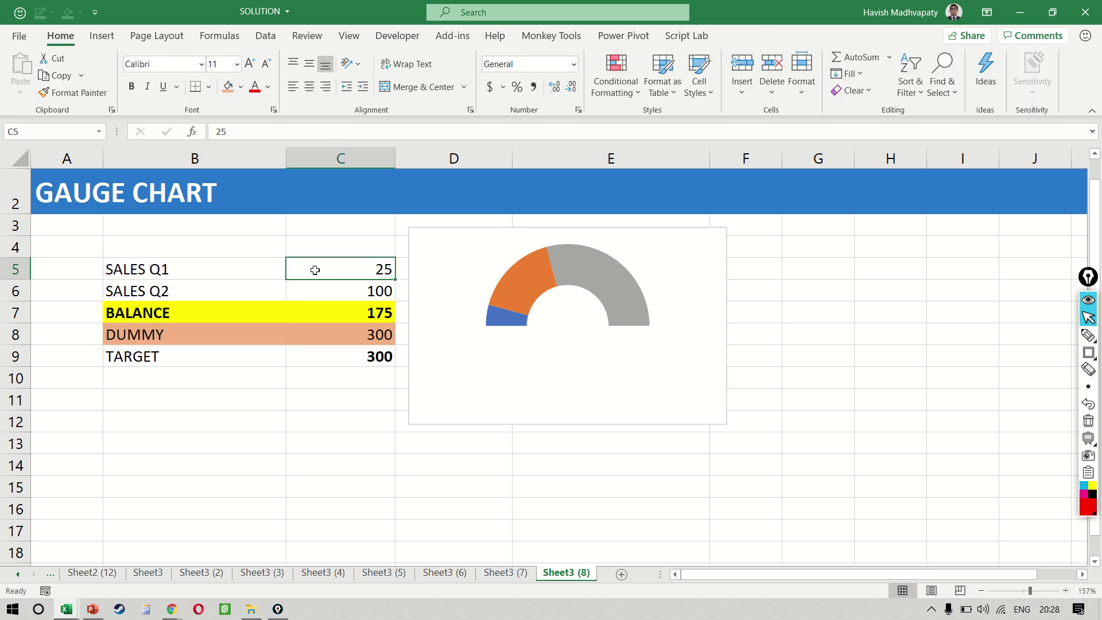
type("50")
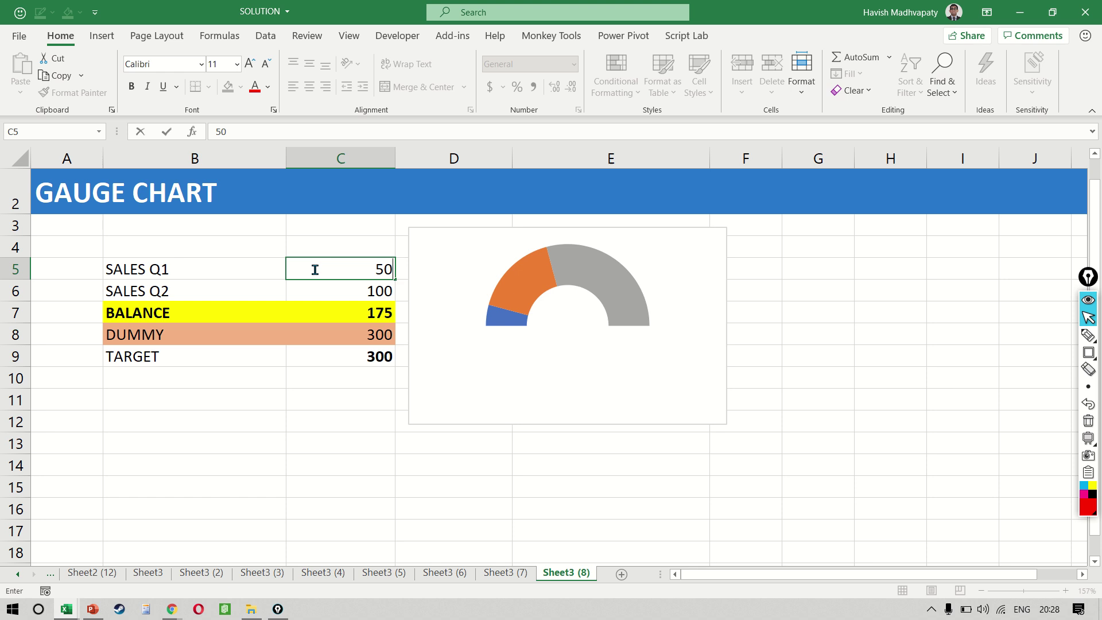
key("Return")
mouse_move(504, 308)
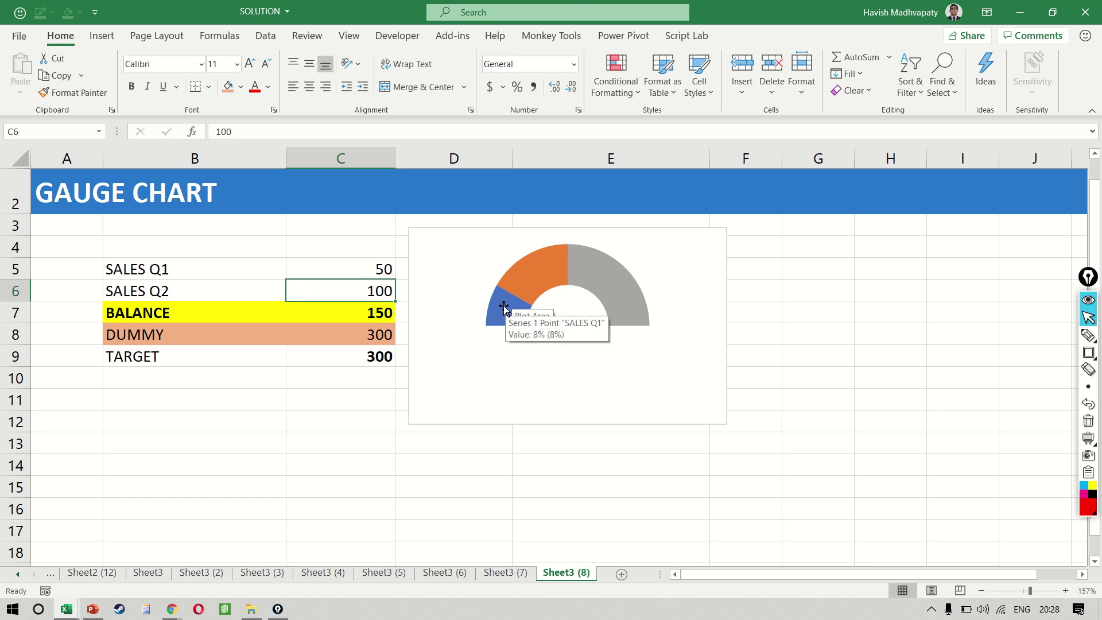
Try 200 as the SALES Q1 value in C5 and undo that change
left_click(320, 267)
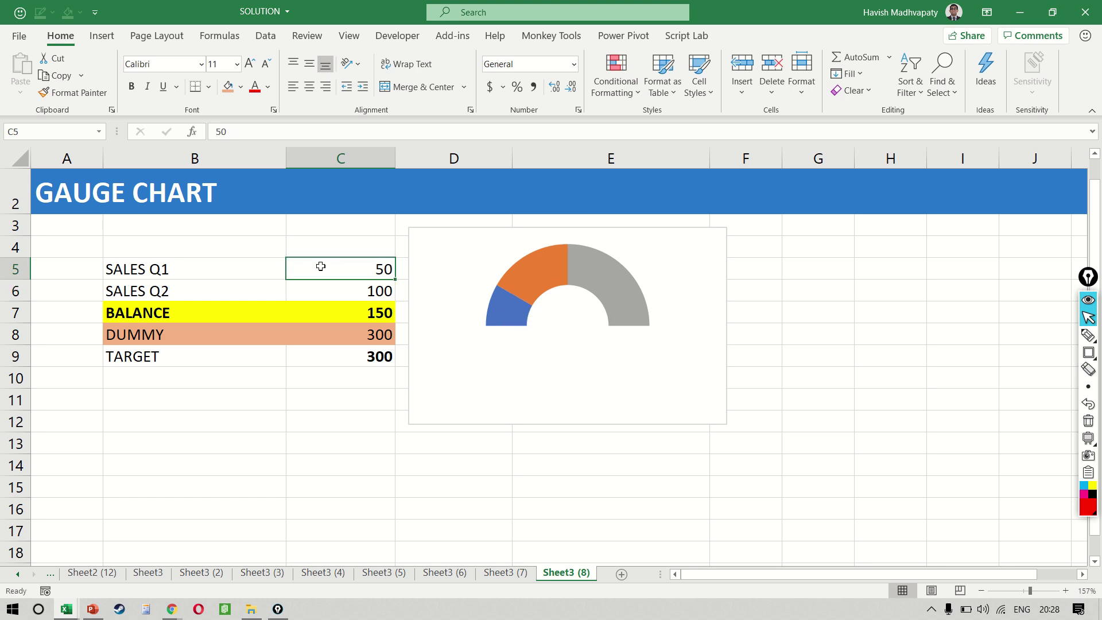
type("200")
key("Return")
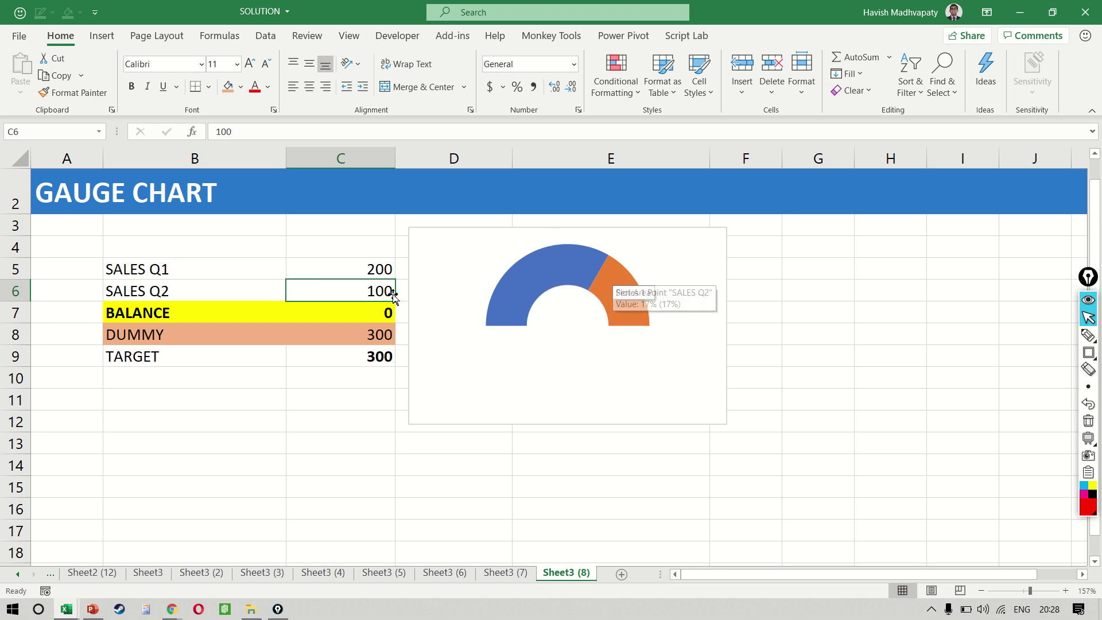
key("ctrl+z")
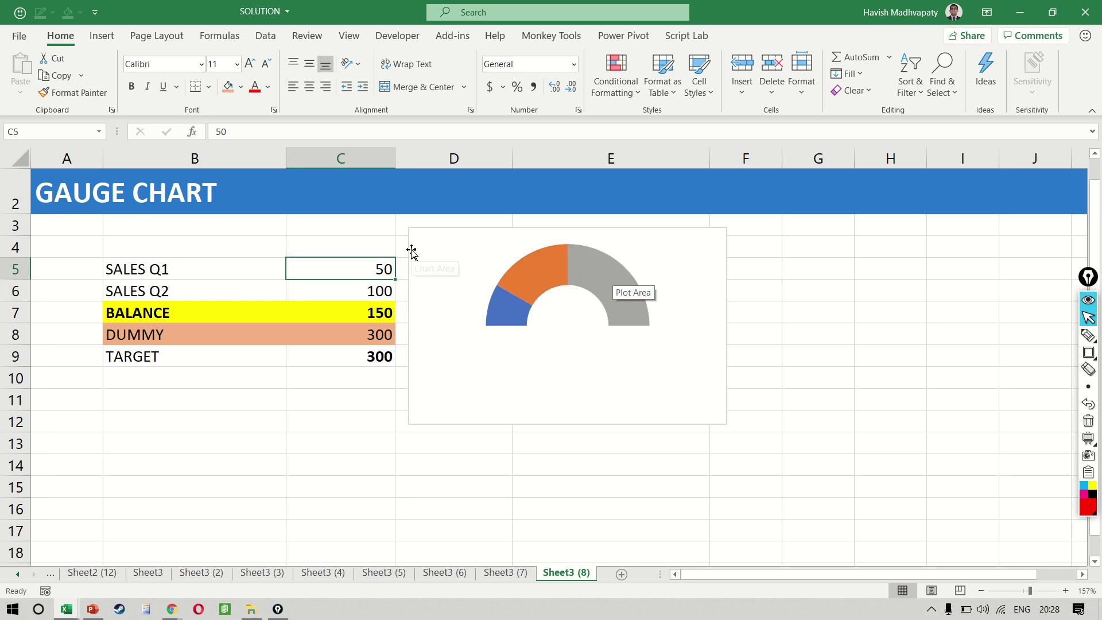
Fill only the SALES Q1 slice with the recently used light green
left_click(507, 313)
left_click(506, 313)
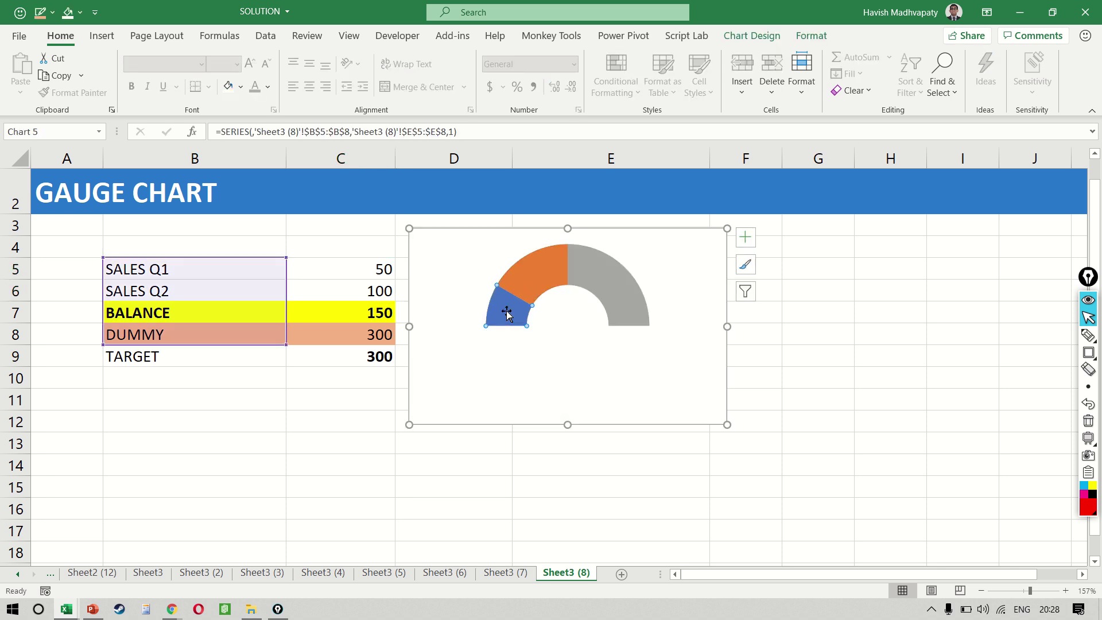
left_click(764, 40)
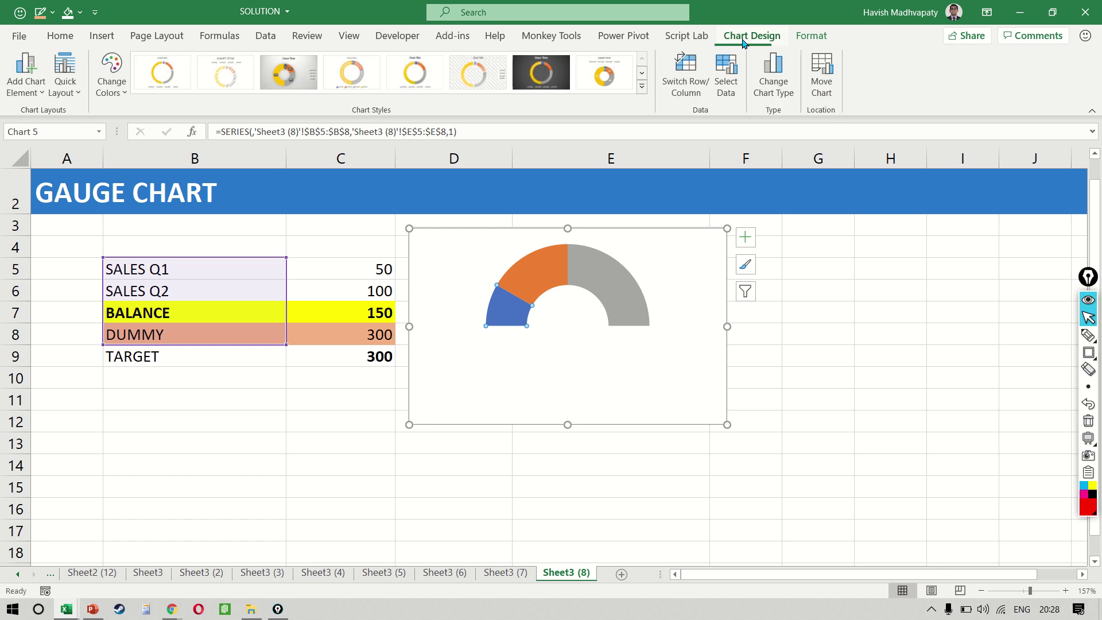
left_click(810, 39)
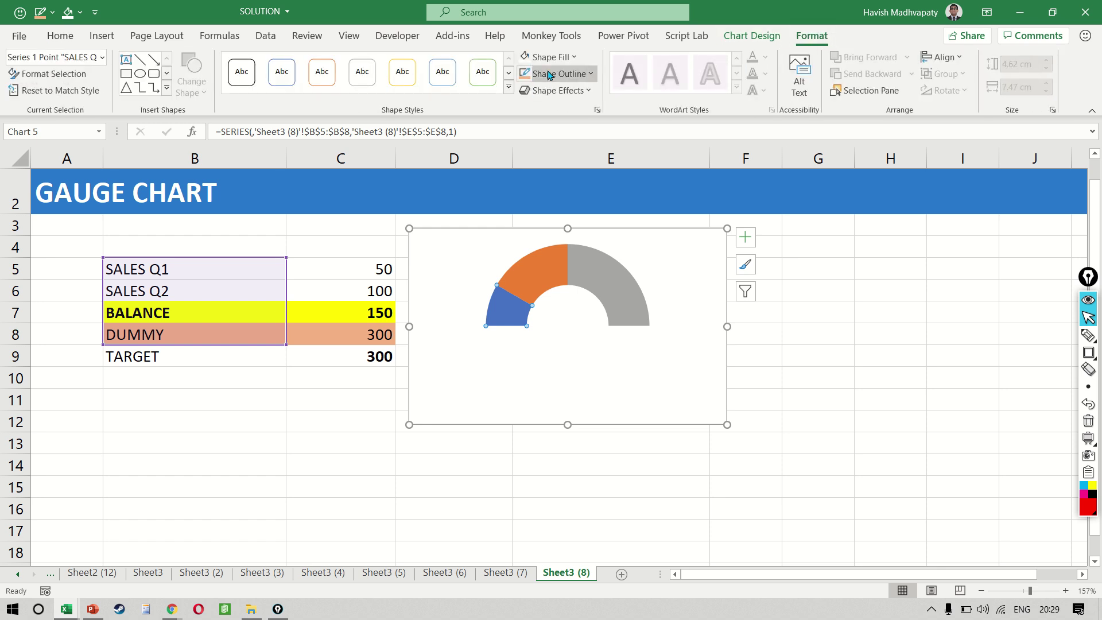
left_click(544, 60)
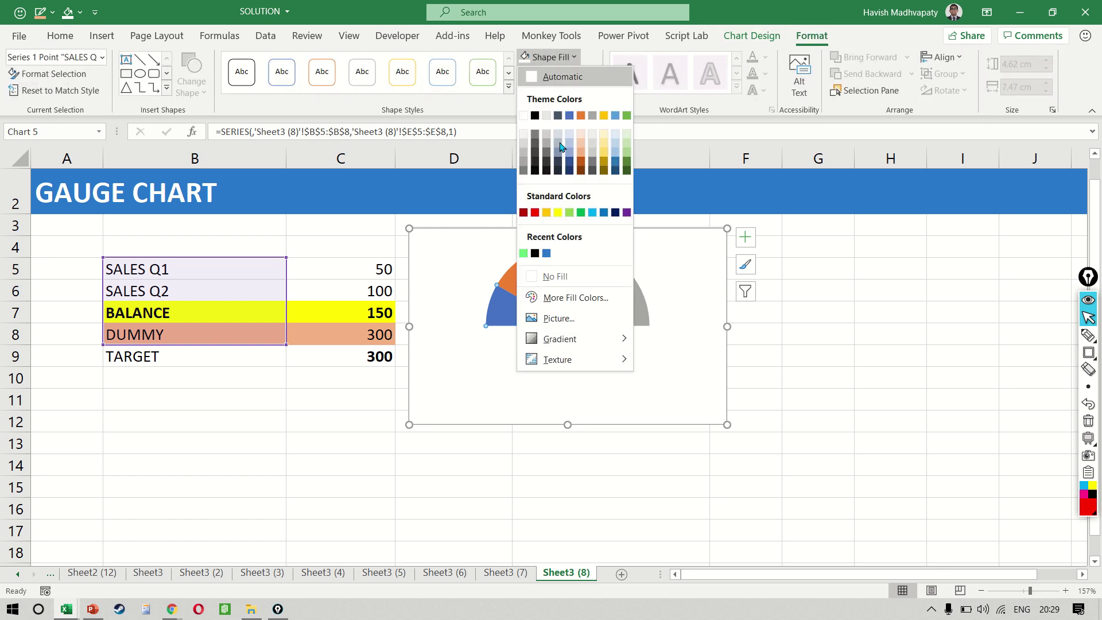
left_click(522, 258)
Fill the SALES Q2 slice with the standard green
left_click(525, 280)
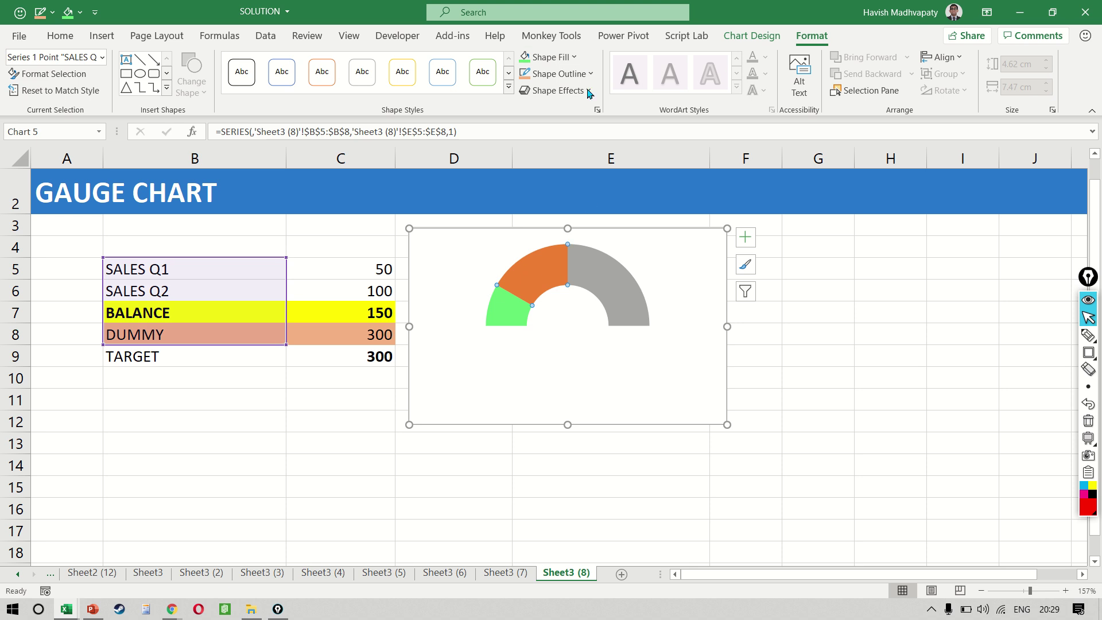
left_click(549, 57)
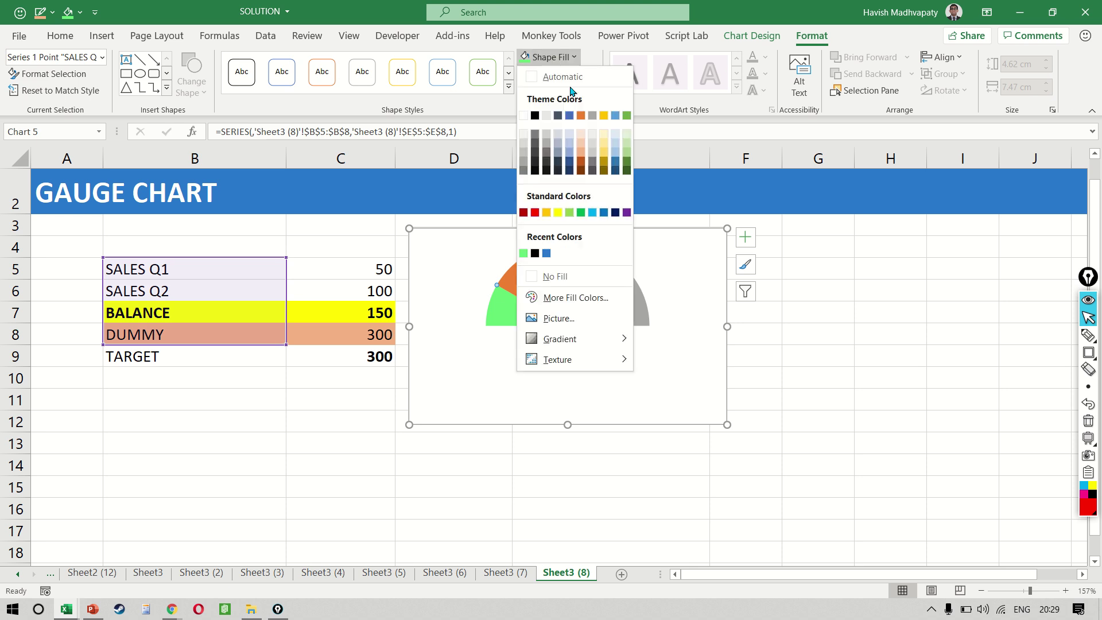
left_click(581, 213)
Fill the BALANCE slice with the standard yellow and deselect the chart
left_click(623, 299)
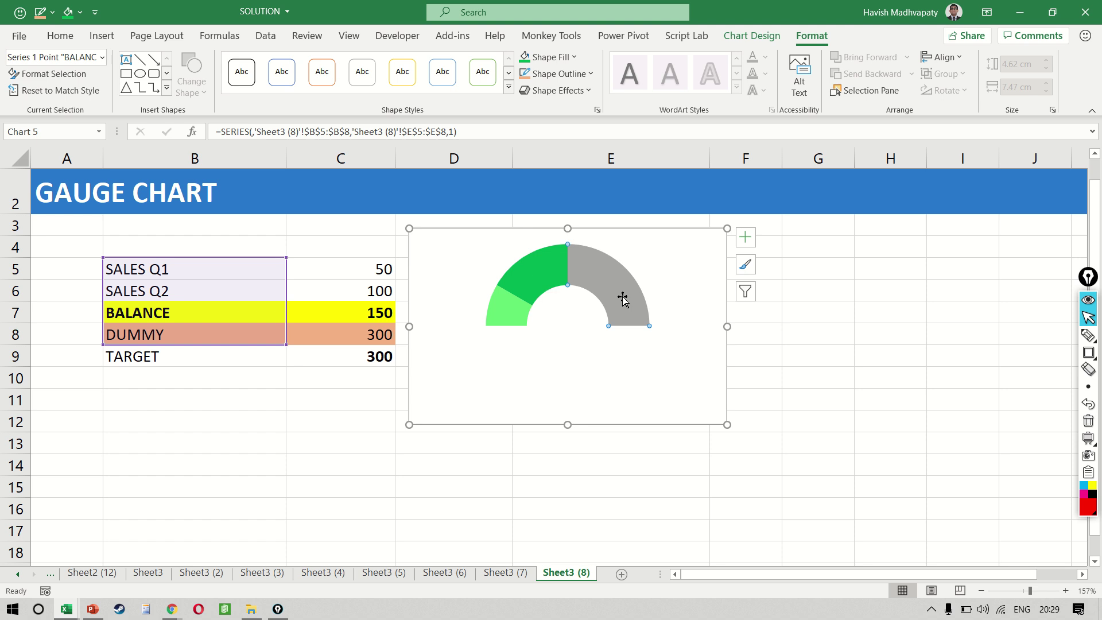
left_click(550, 57)
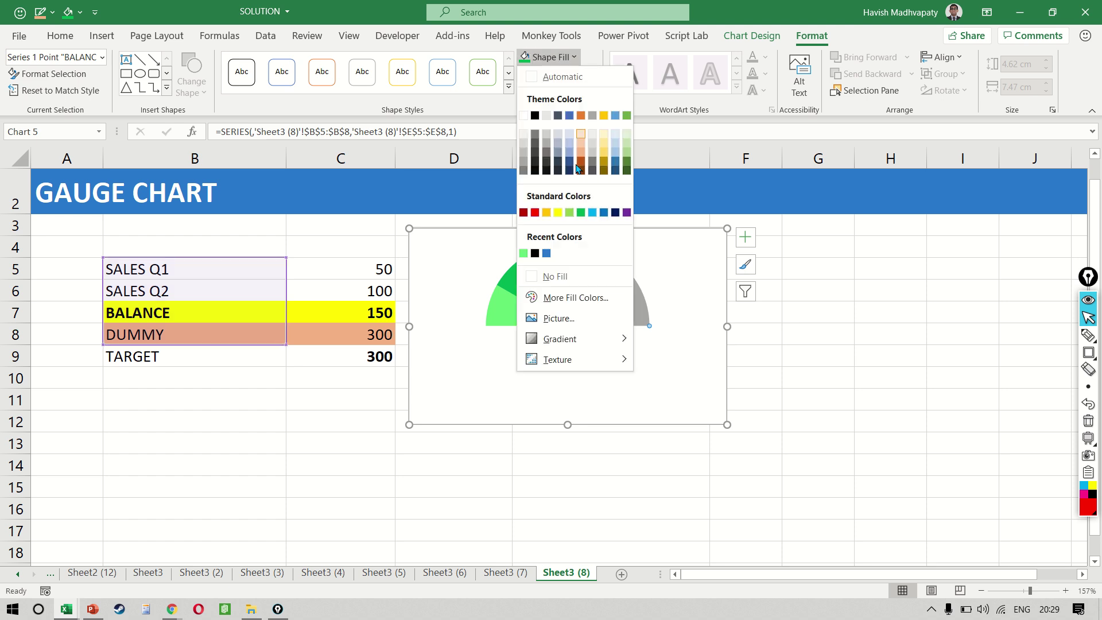
left_click(558, 212)
left_click(788, 353)
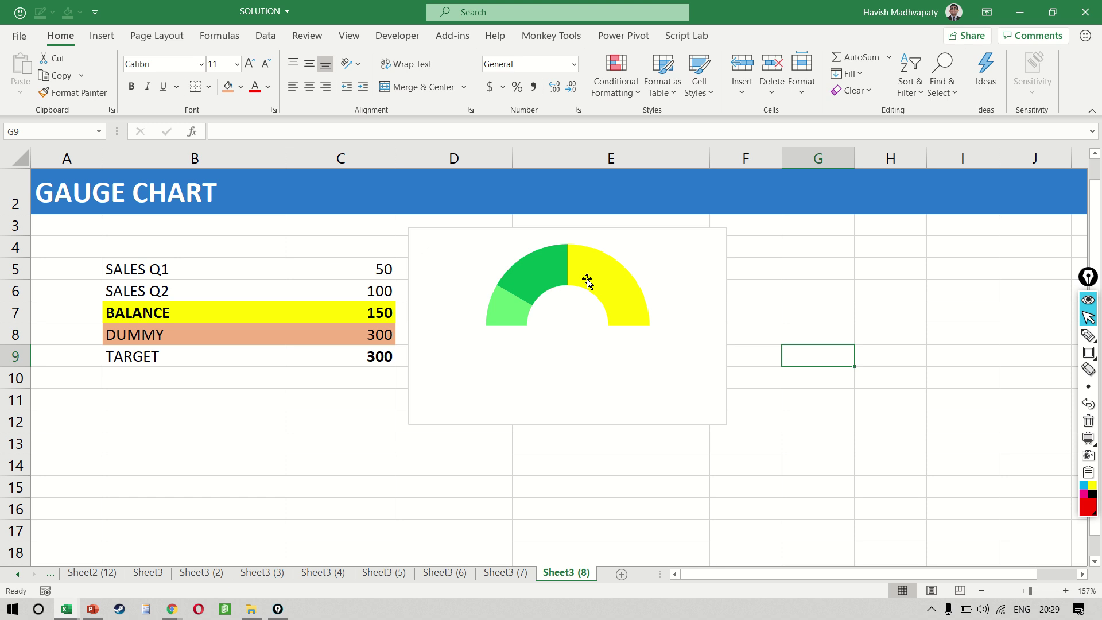
Set the SALES Q1 value in C5 to 75 and check the BALANCE slice of the gauge
left_click(320, 292)
key("Up")
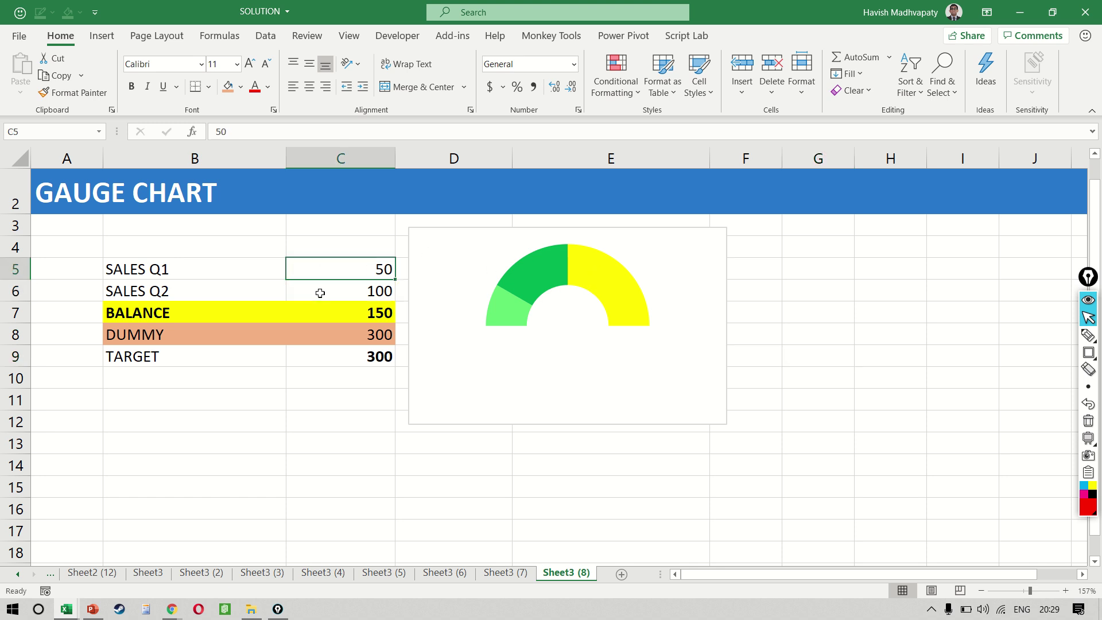
type("75")
key("Return")
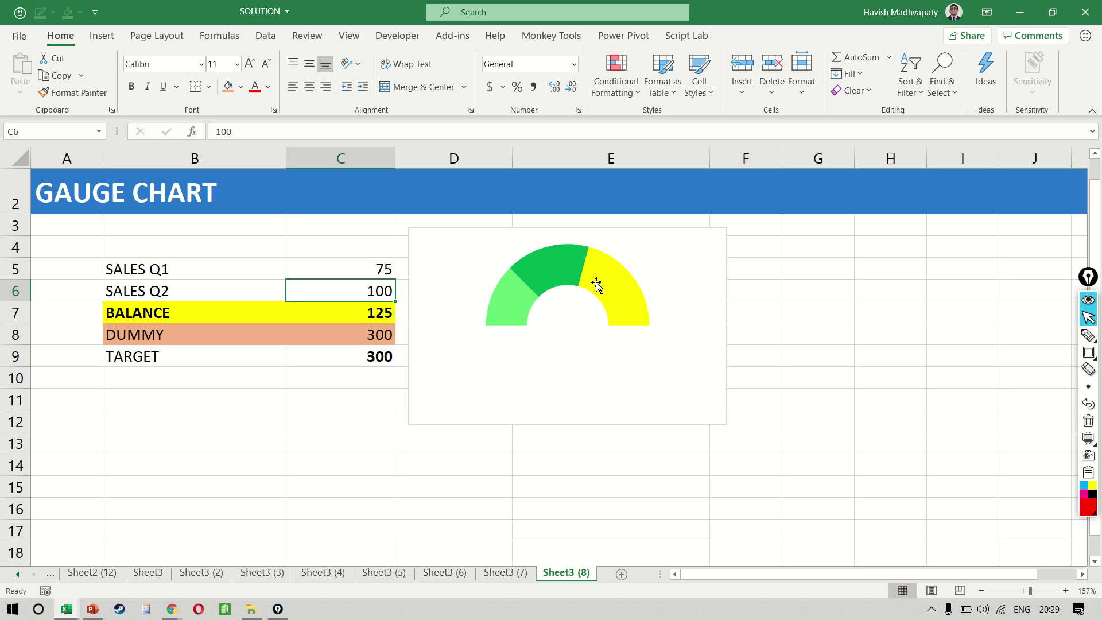
mouse_move(601, 280)
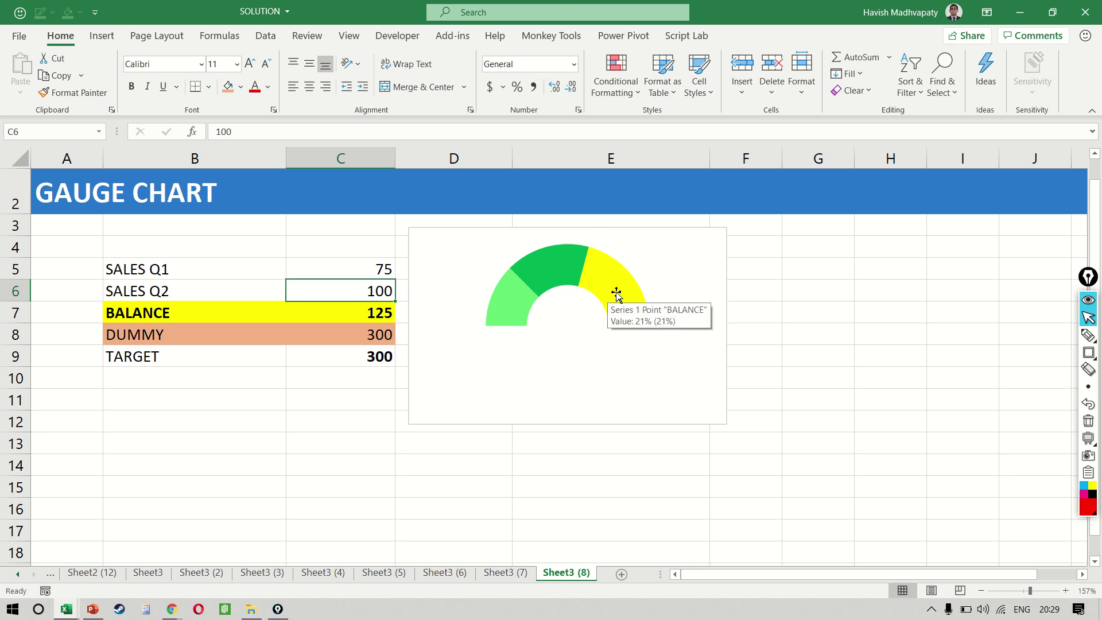
Set the SALES Q1 value in C5 to 125 to test the gauge again
key("Up")
mouse_move(503, 310)
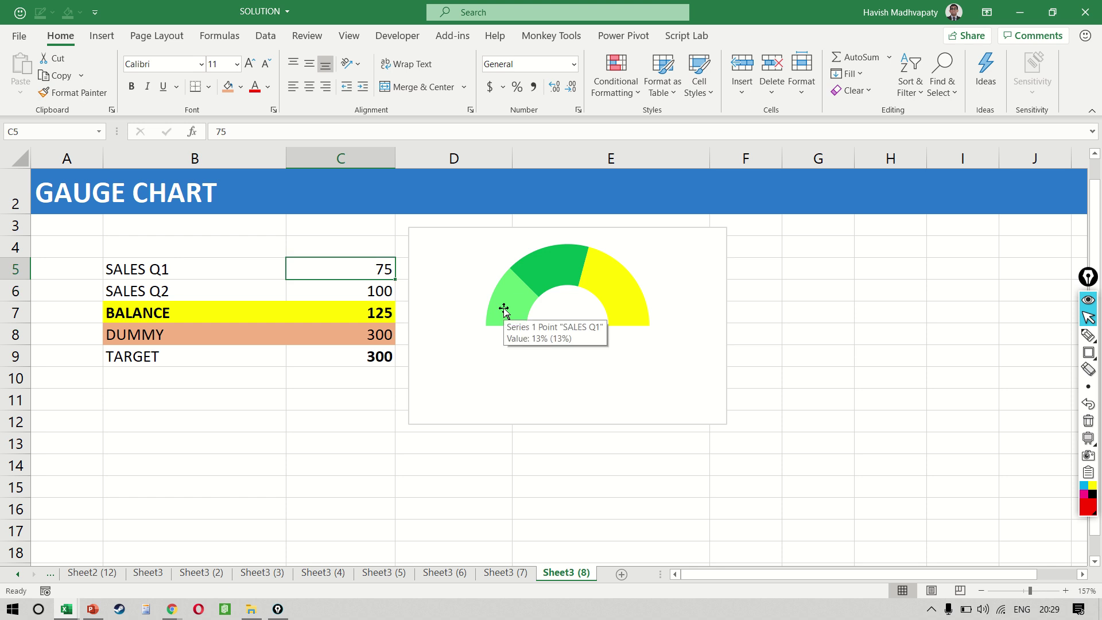
type("125")
key("Return")
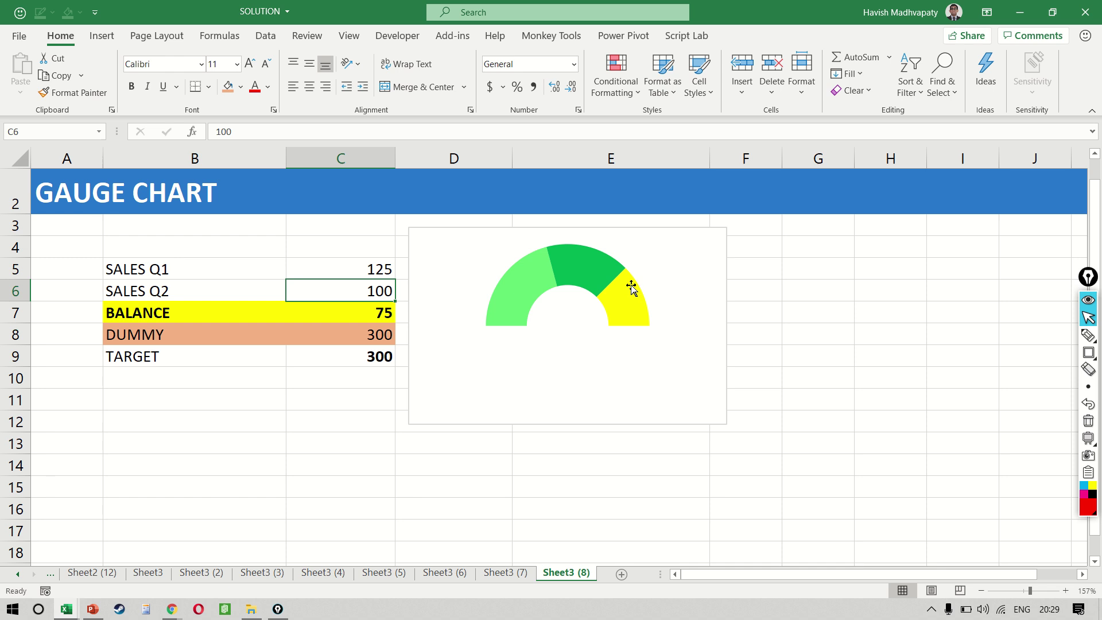
Show data labels on the slices of the gauge chart
left_click(724, 274)
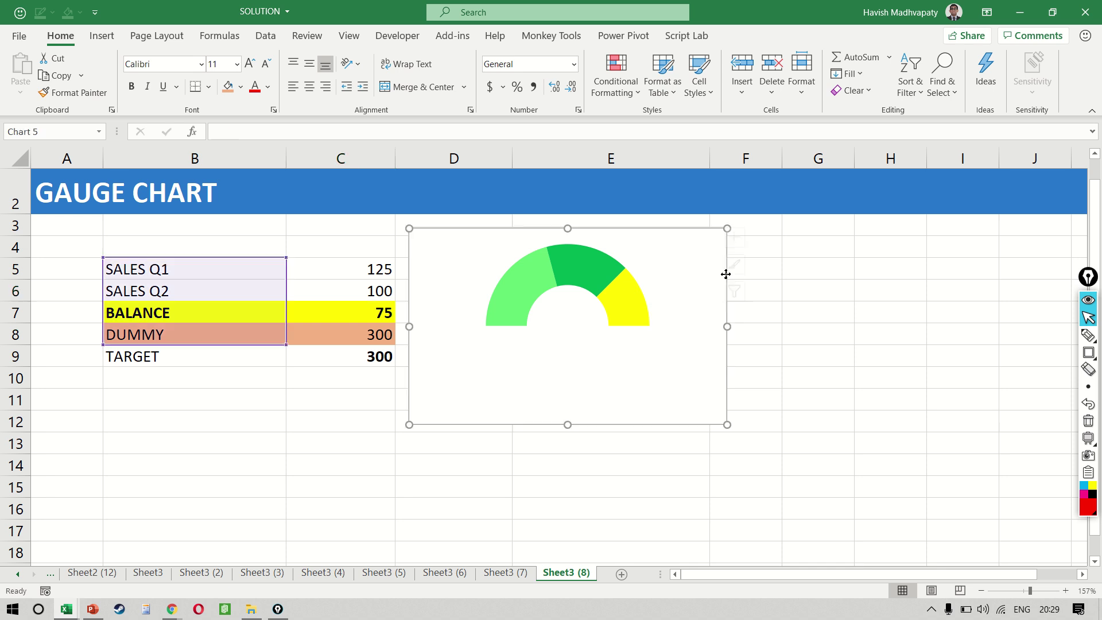
left_click(797, 36)
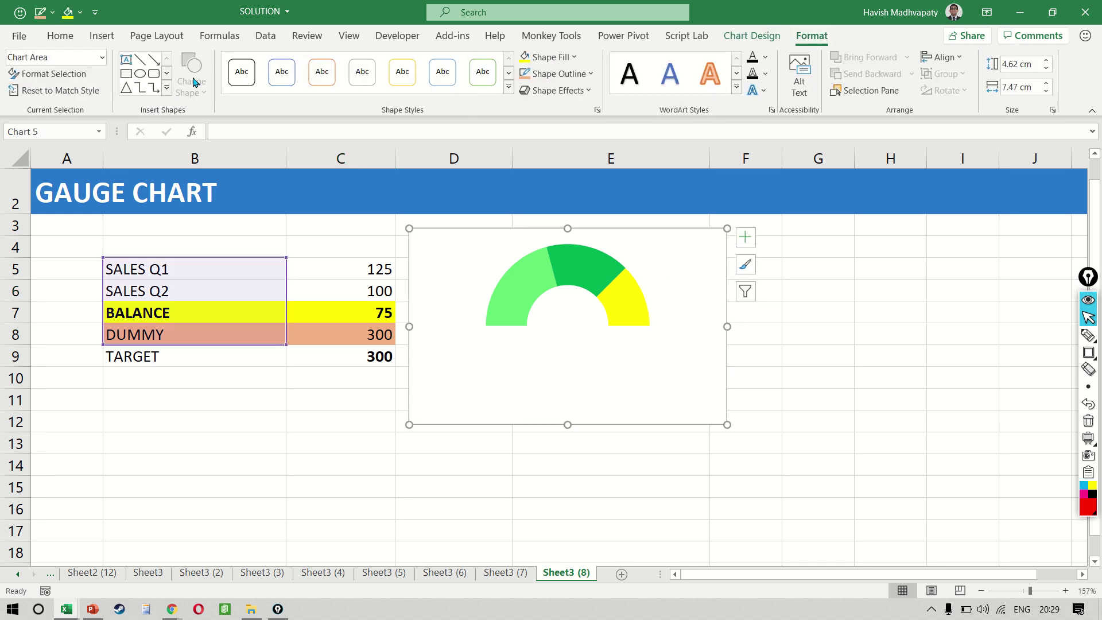
left_click(756, 36)
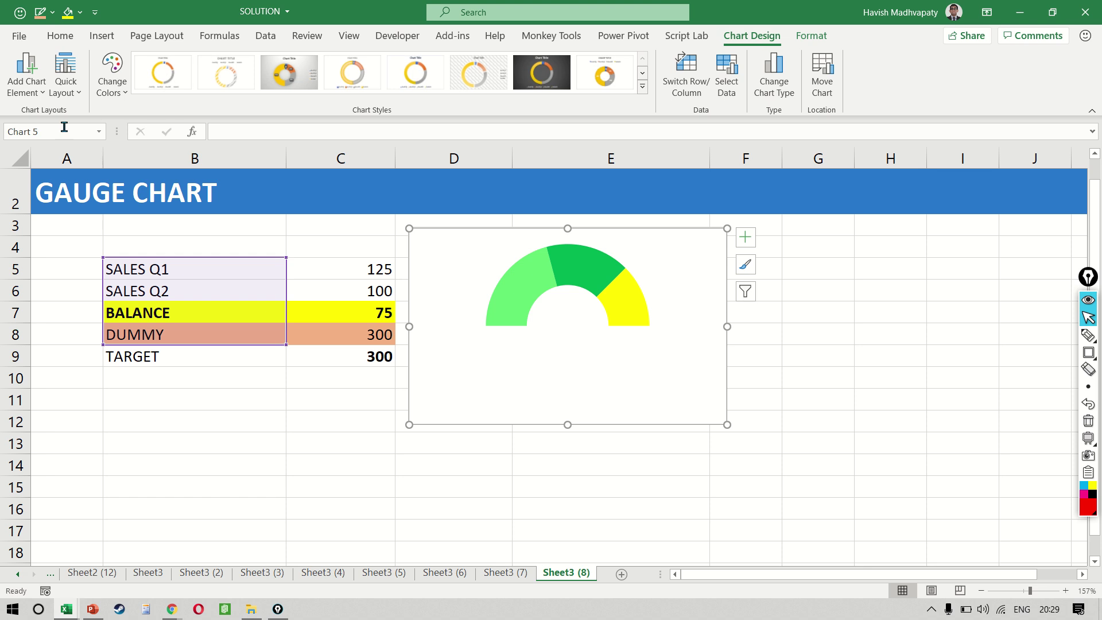
left_click(24, 80)
mouse_move(37, 134)
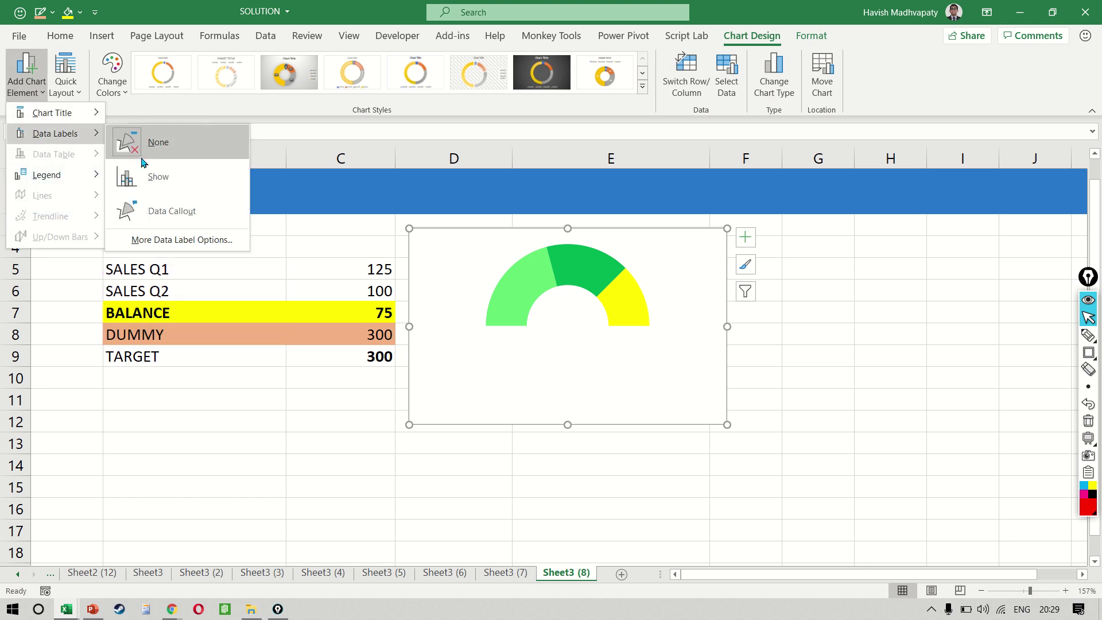
left_click(150, 178)
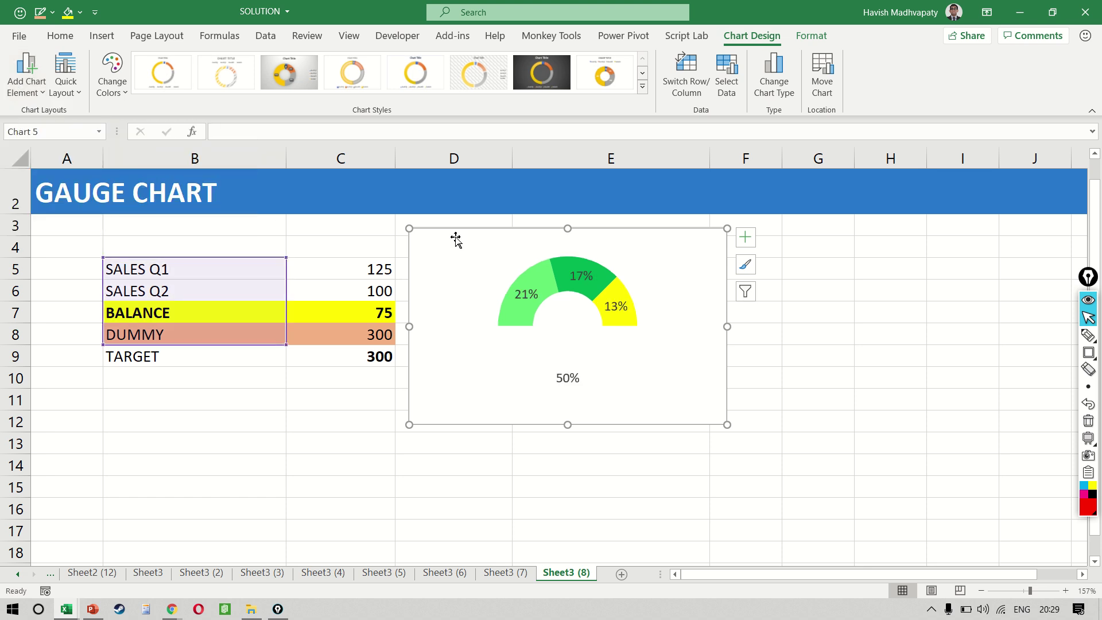
Make all the gauge chart's data labels bold and deselect the chart
left_click(526, 298)
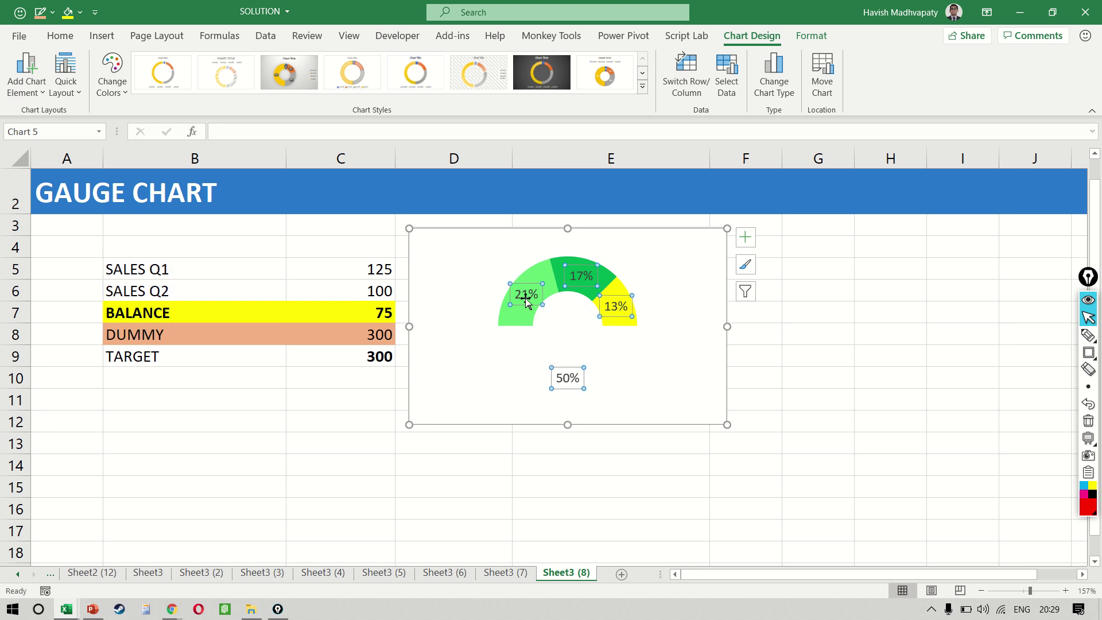
key("ctrl+b")
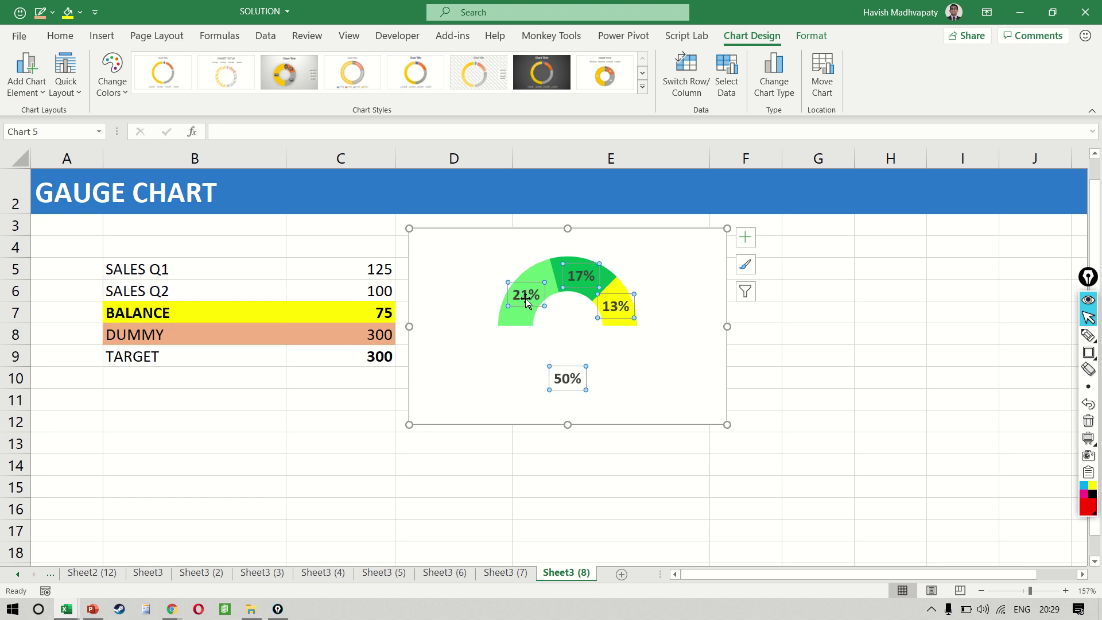
left_click(847, 385)
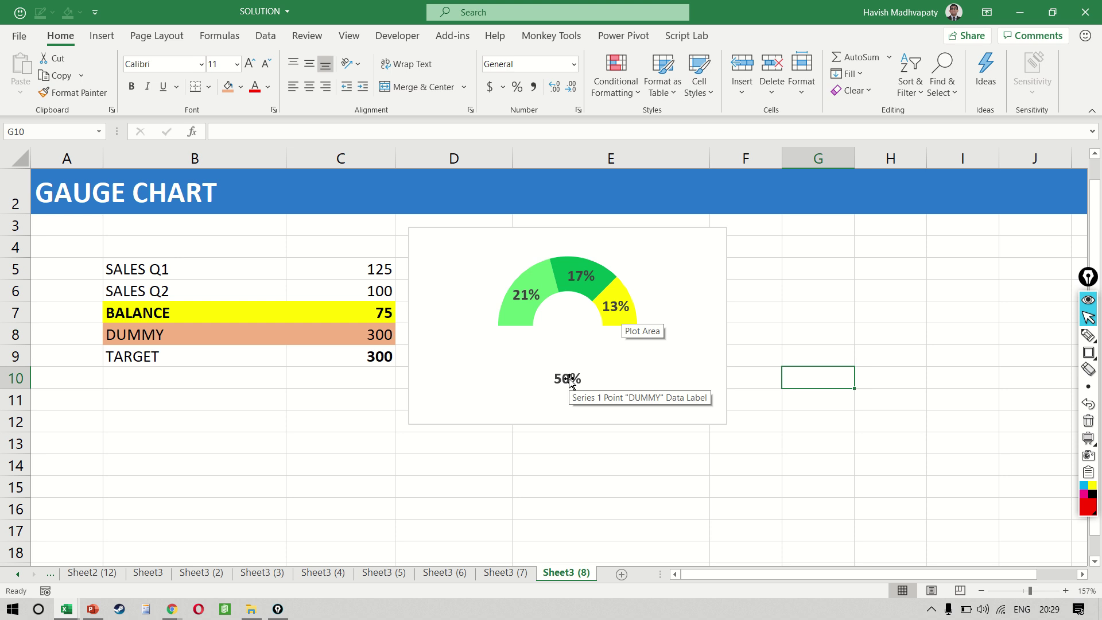
Move the chart clear of the ACH % and RECALCULATED ACH% columns and add cell values from D5:D8 to its data labels
left_click(647, 424)
left_click_drag(639, 425, 950, 428)
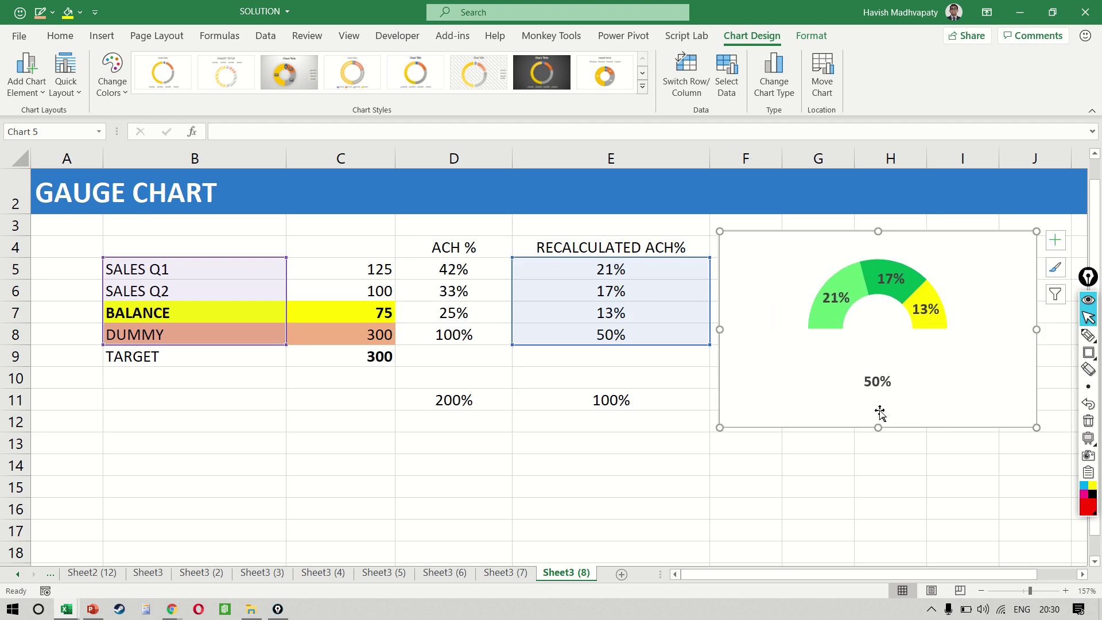
double_click(835, 301)
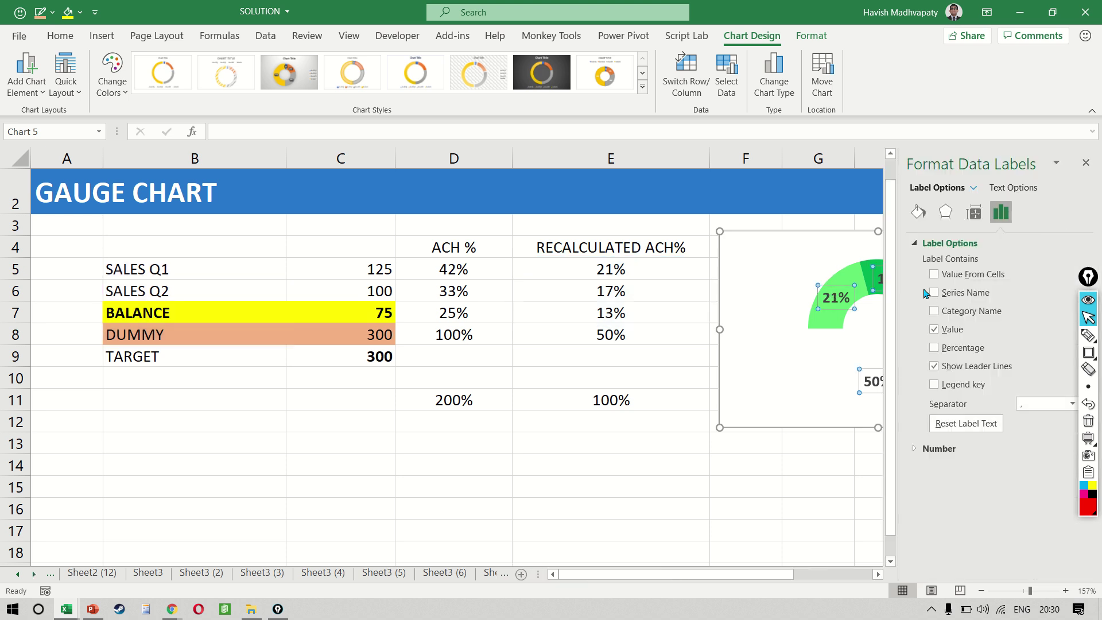
left_click(957, 280)
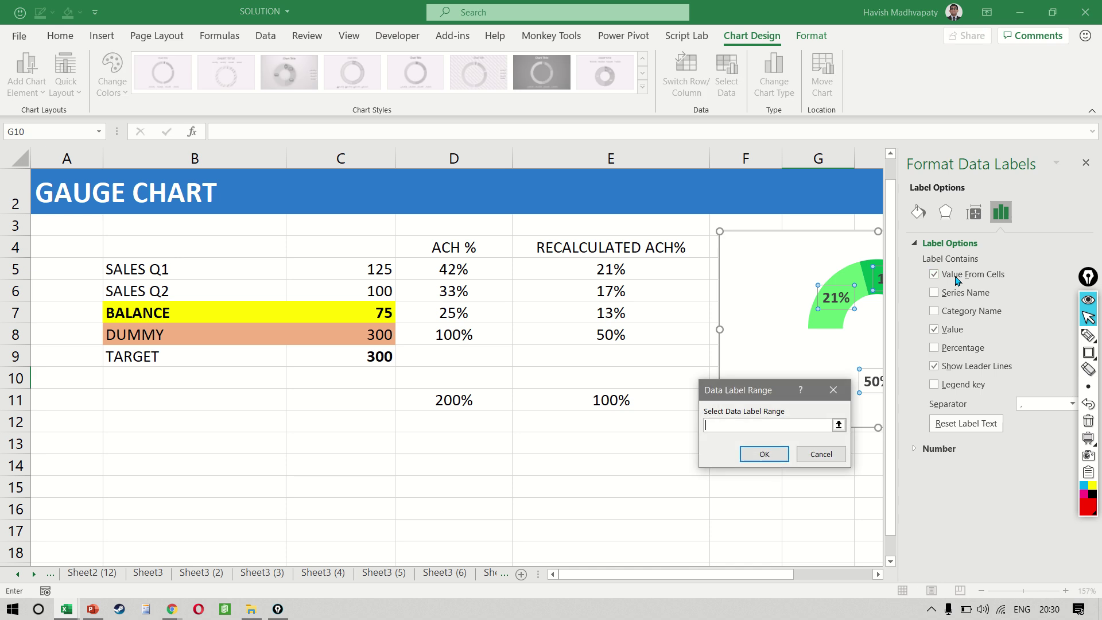
left_click(482, 278)
left_click_drag(482, 278, 484, 331)
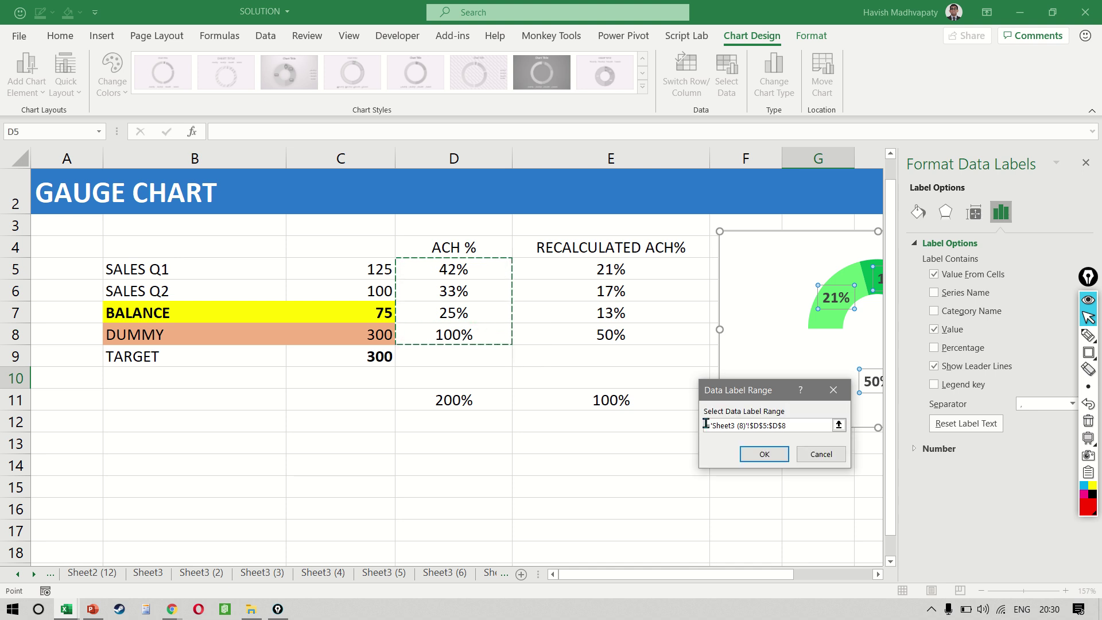
left_click(764, 455)
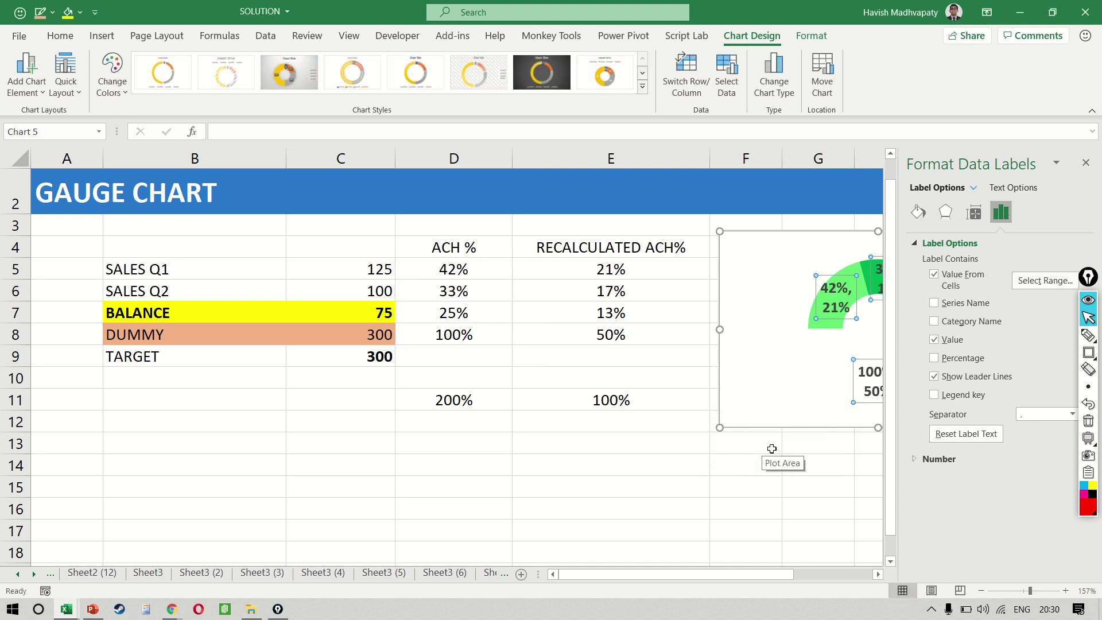
Move the chart nearer the ACH % column and remove the Value option from the SALES Q1 label, keeping its value from cells
left_click_drag(777, 429, 627, 428)
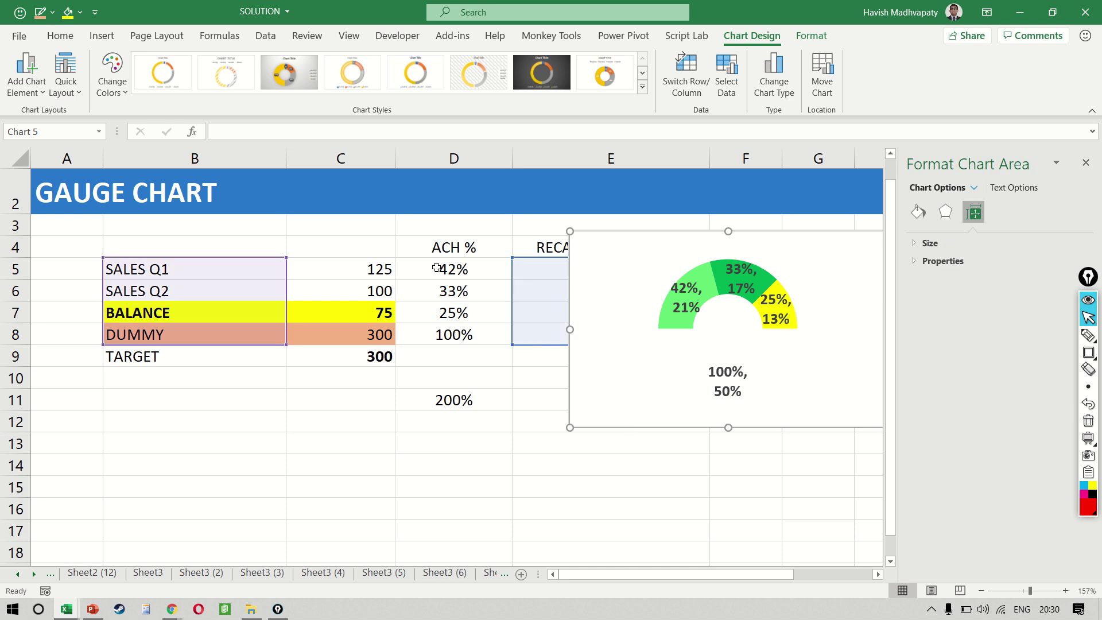
left_click(677, 308)
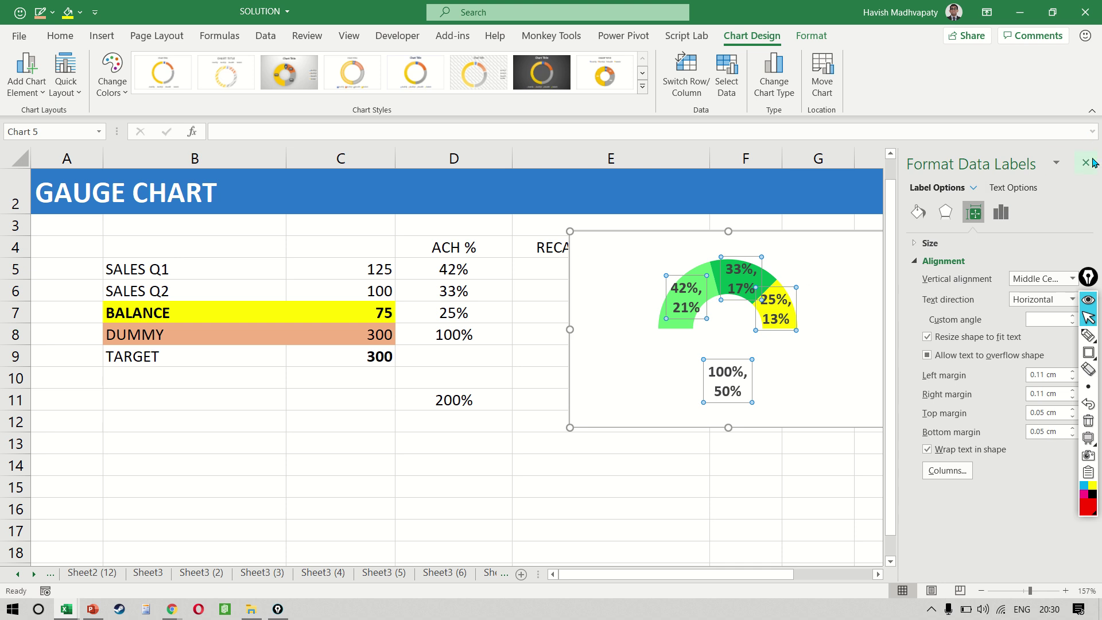
left_click(1092, 162)
left_click(681, 307)
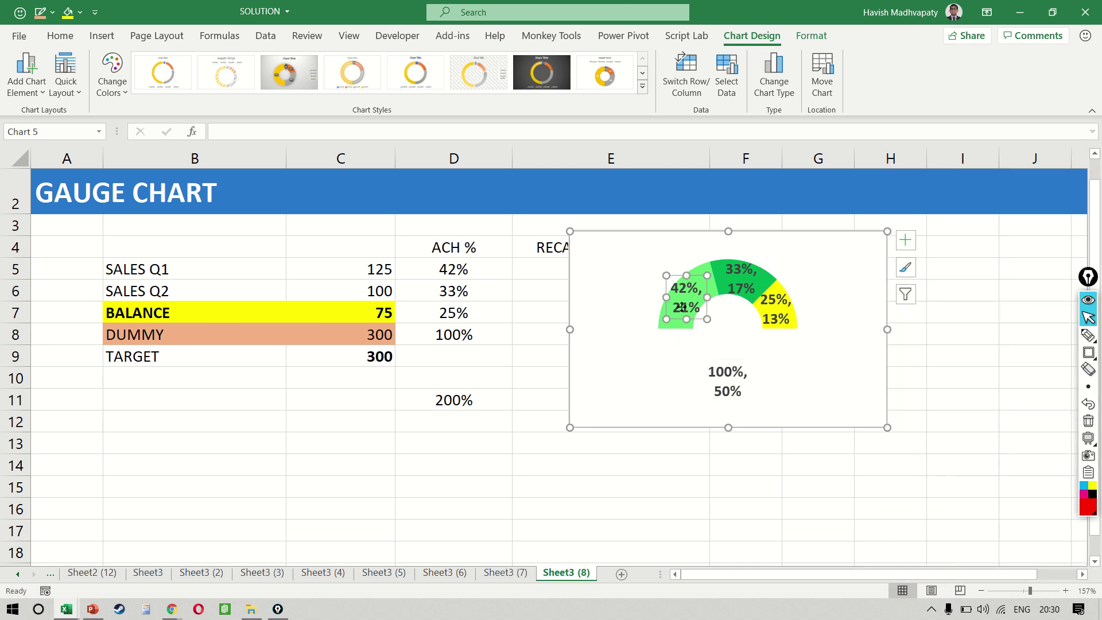
double_click(681, 307)
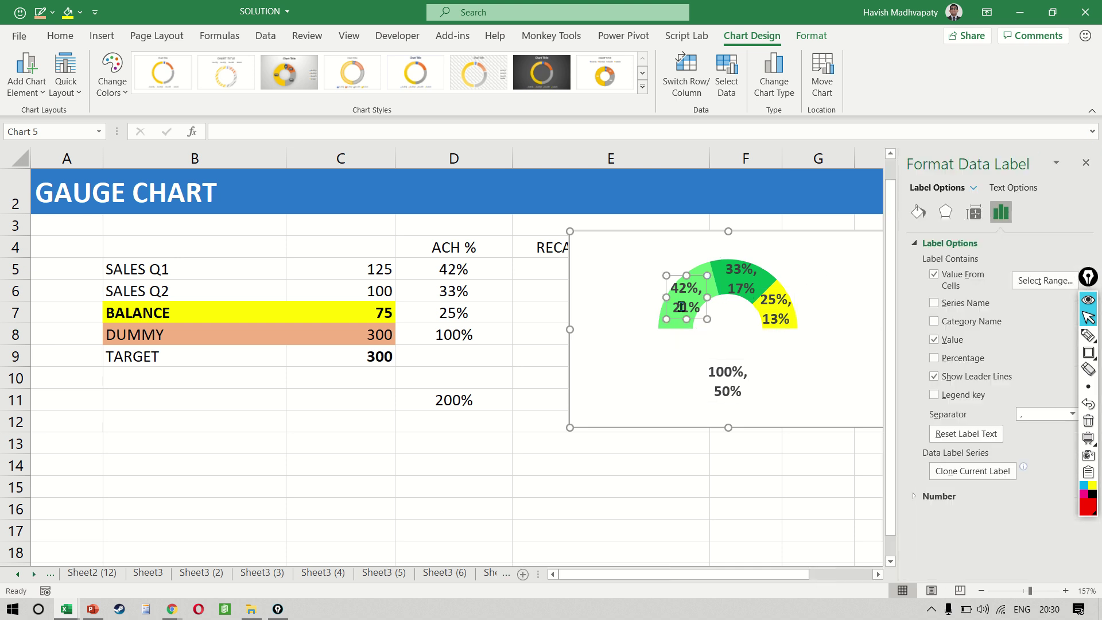
left_click(934, 339)
Remove the Value option from the SALES Q2 and BALANCE labels, keeping their values from cells
left_click(747, 289)
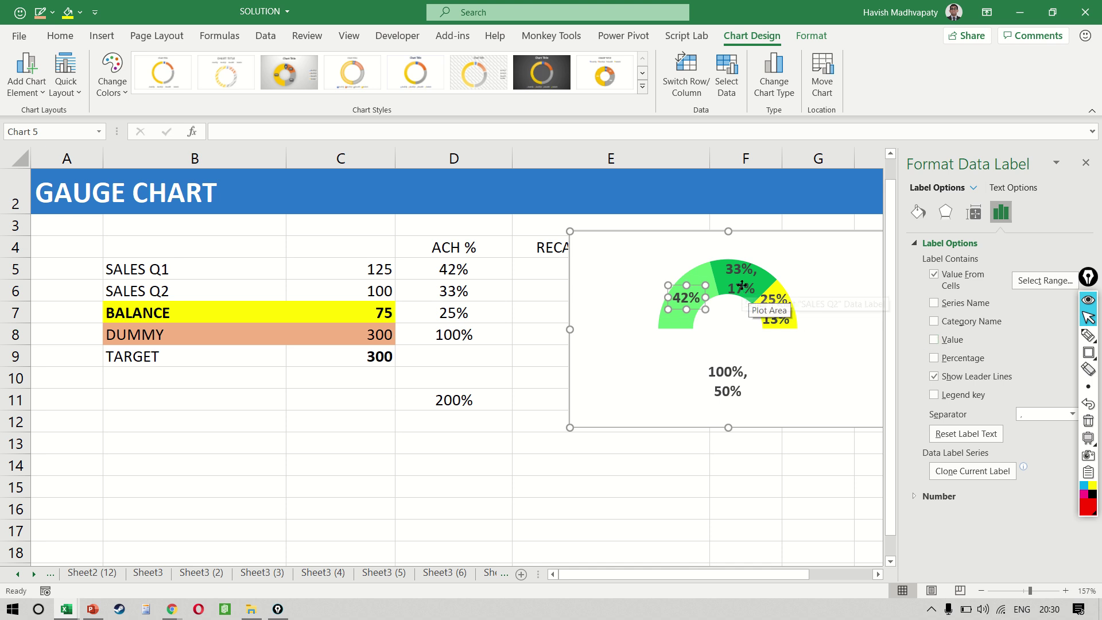
left_click(945, 339)
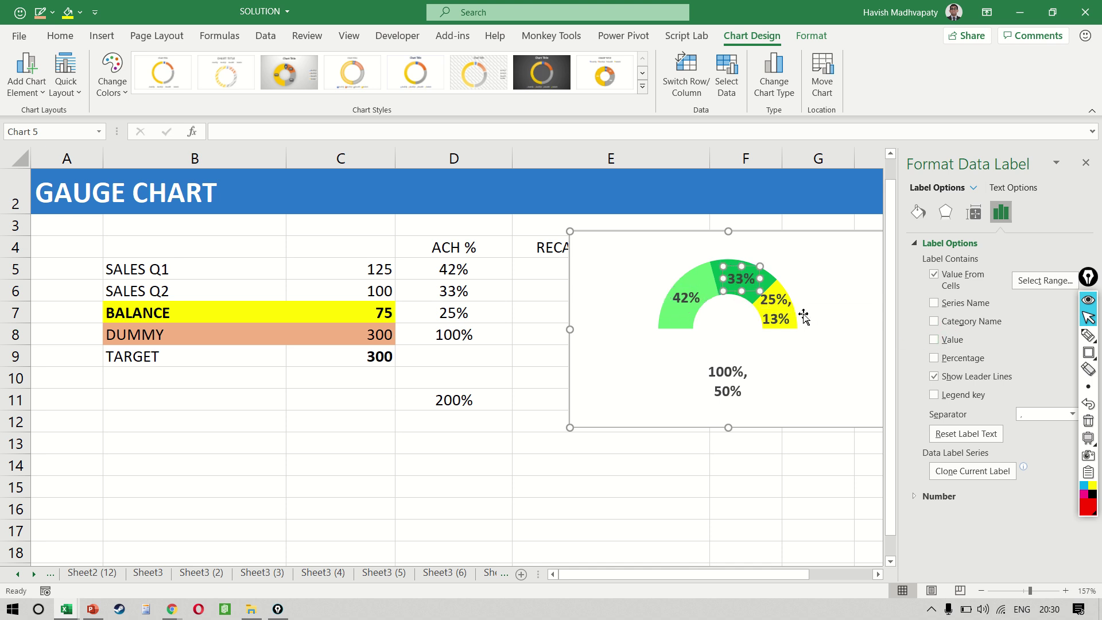
left_click(780, 319)
left_click(945, 341)
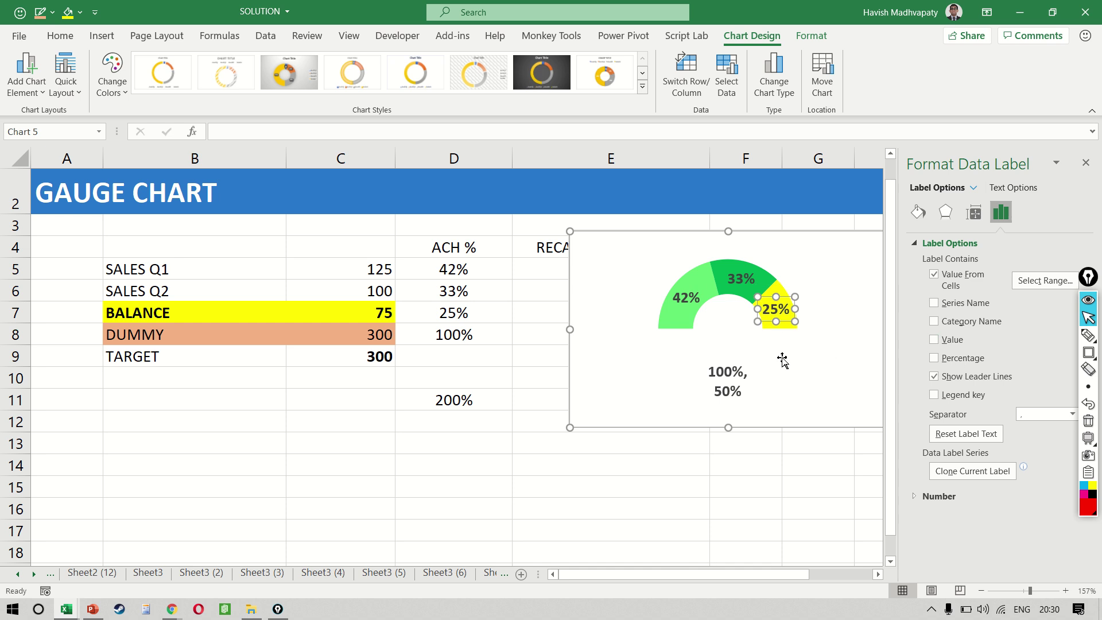
Clear both Value From Cells and Value for the DUMMY label, and move the chart off the RECALCULATED ACH% column
left_click(726, 384)
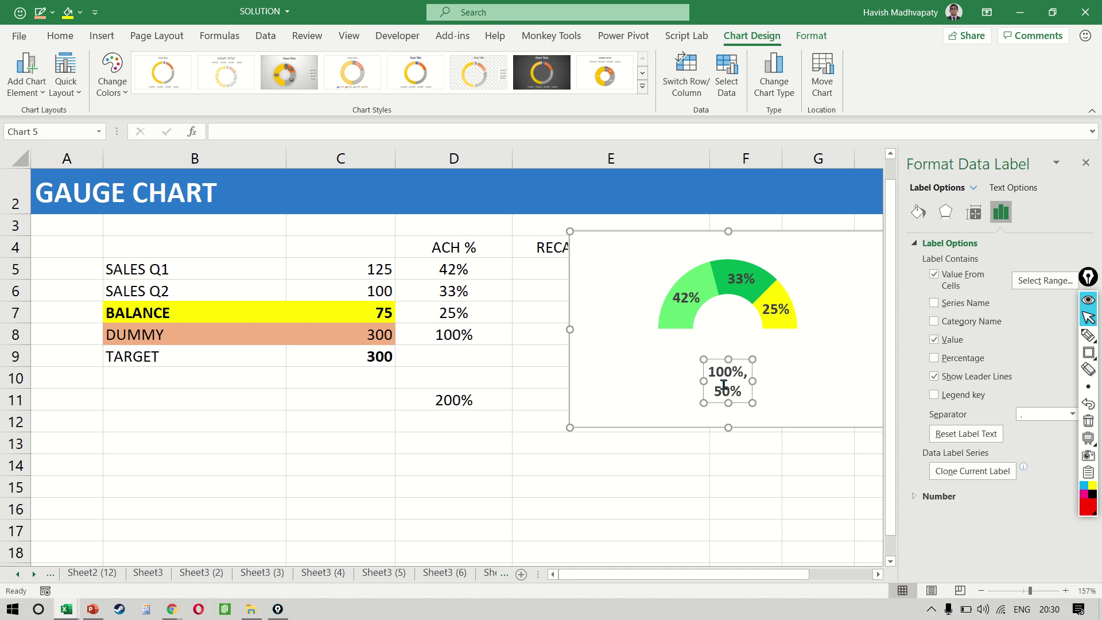
left_click(939, 279)
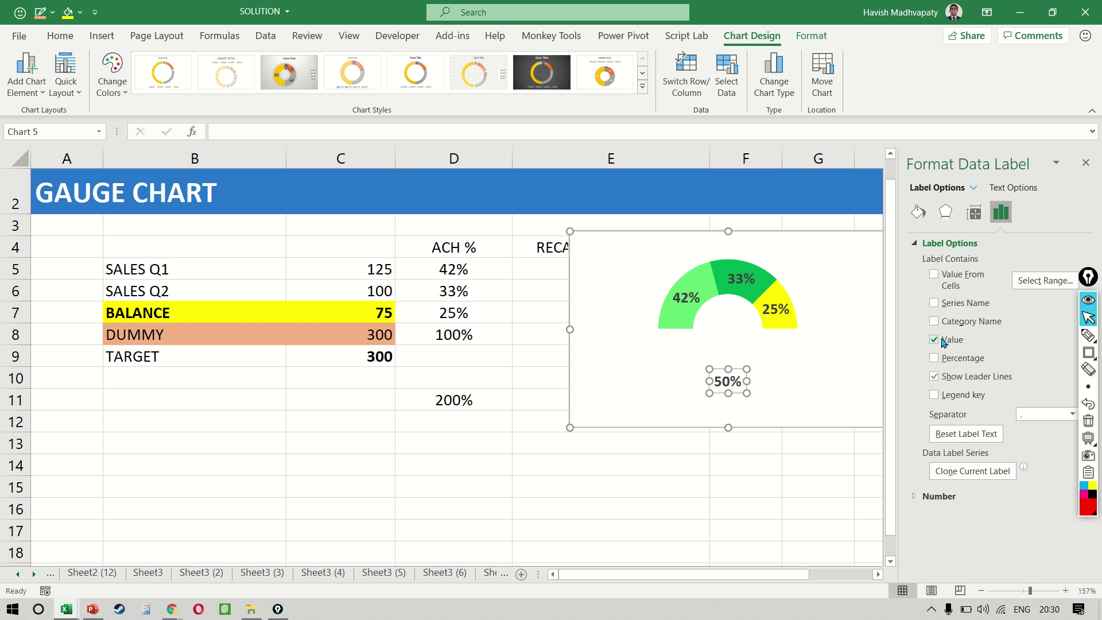
left_click(942, 341)
left_click(1086, 165)
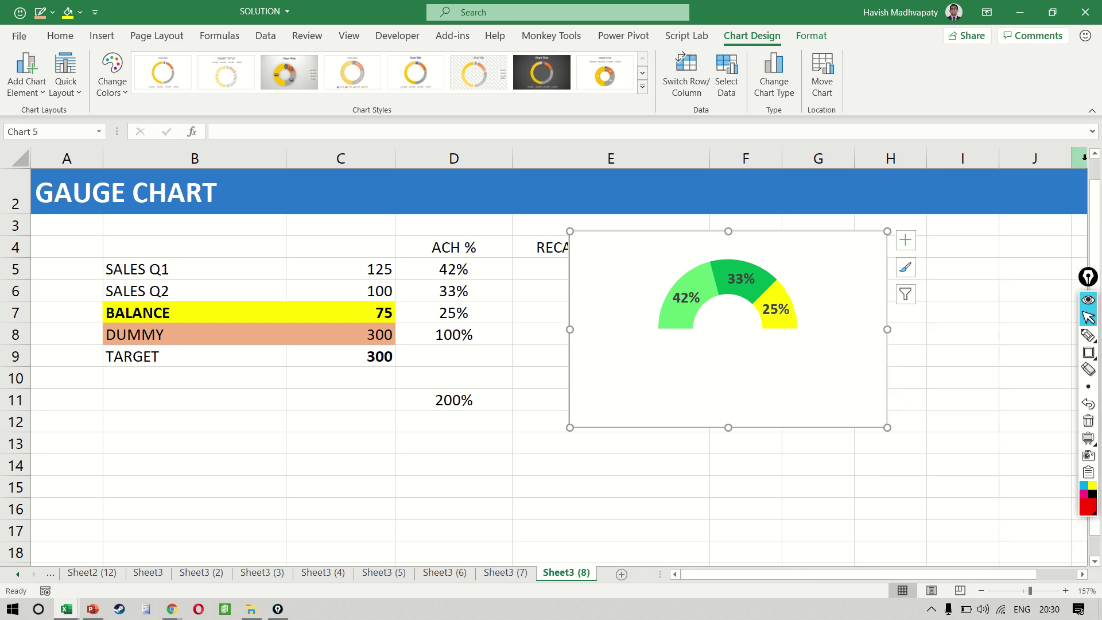
left_click_drag(792, 417, 920, 419)
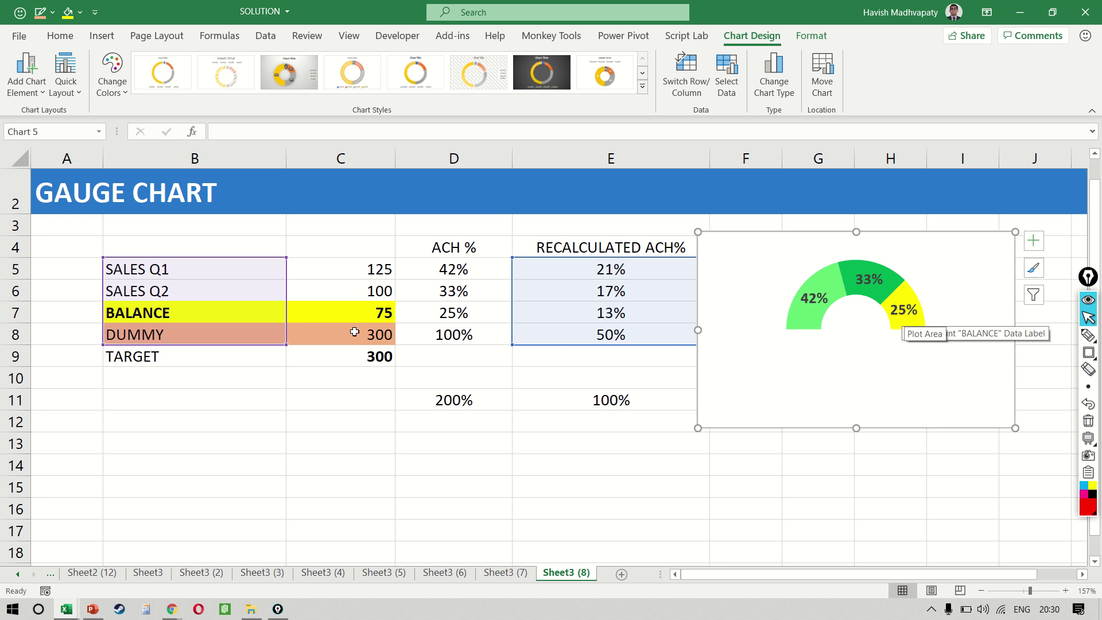
Set the SALES Q1 value in C5 to 25 to test the gauge's labels
left_click(351, 259)
type("25")
key("Return")
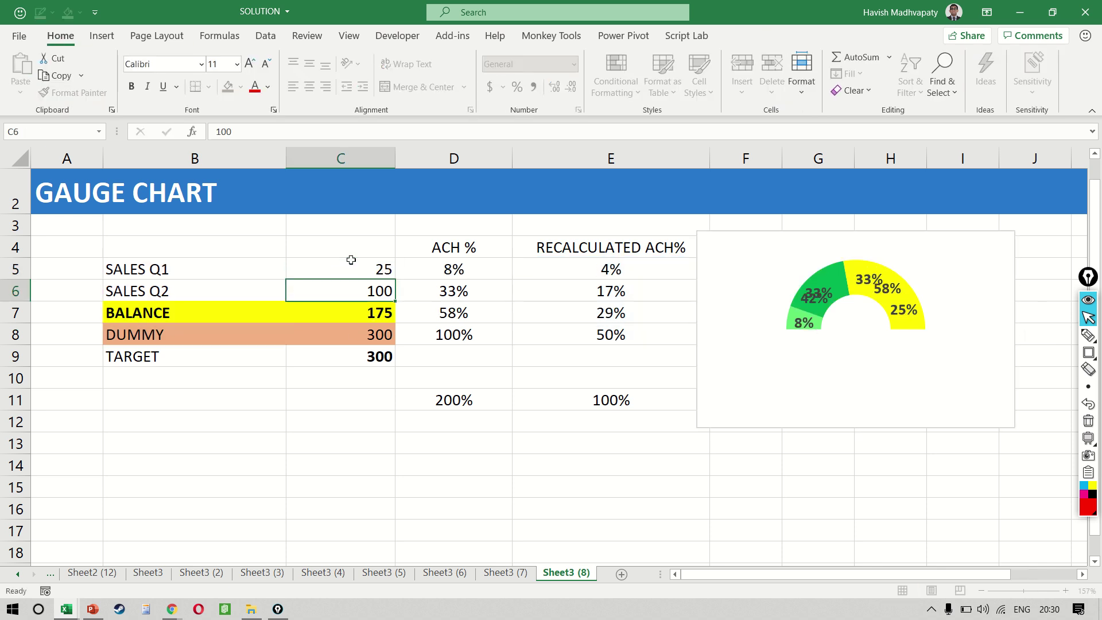
key("Up")
key("Down")
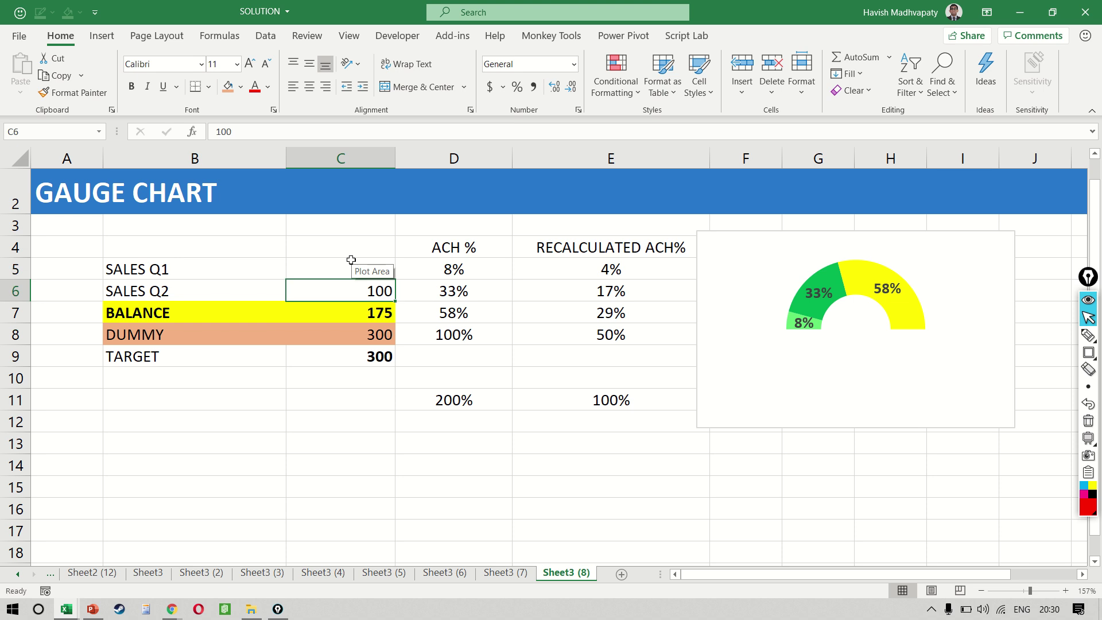
Set the SALES Q1 value in C5 to 75 and check the updated gauge labels
key("Up")
type("75")
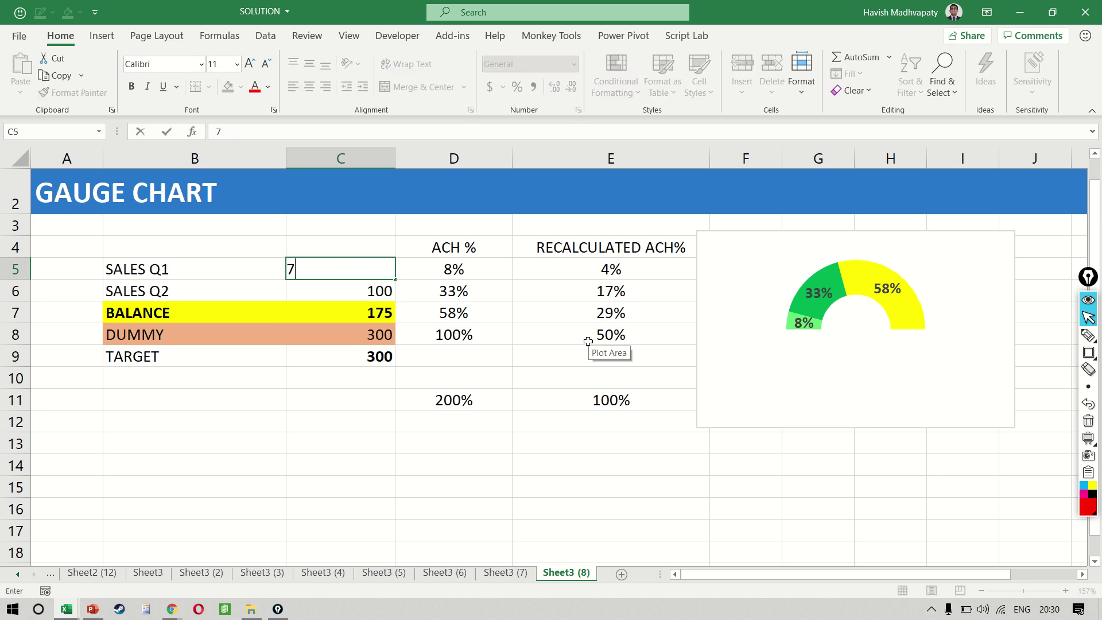
key("Return")
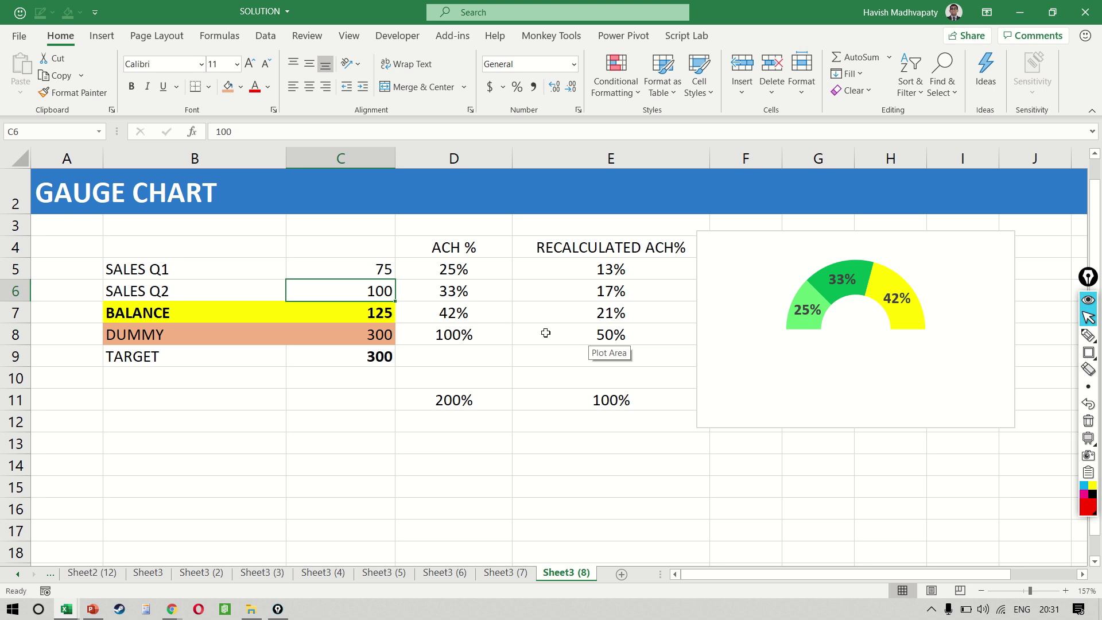
Examine the formulas behind the SALES Q1 ACH % in D5 and RECALCULATED ACH% in E5
left_click(481, 309)
key("Up")
key("Up")
key("F2")
key("Escape")
key("Right")
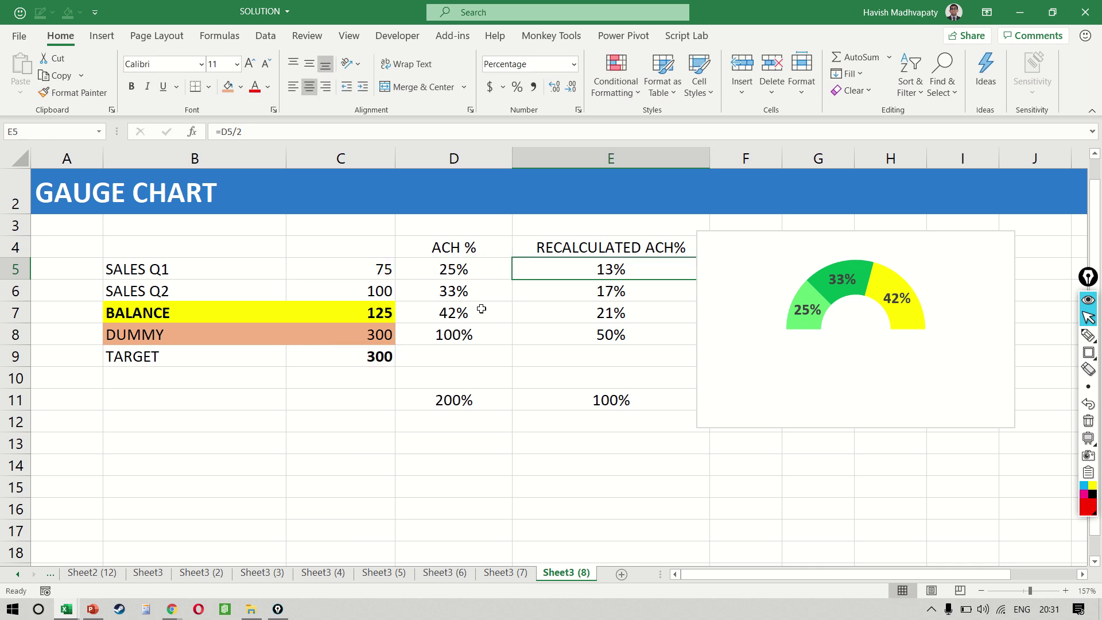
key("F2")
key("Escape")
Enlarge the gauge chart from its lower-left corner so that it extends down to row 15
left_click(782, 373)
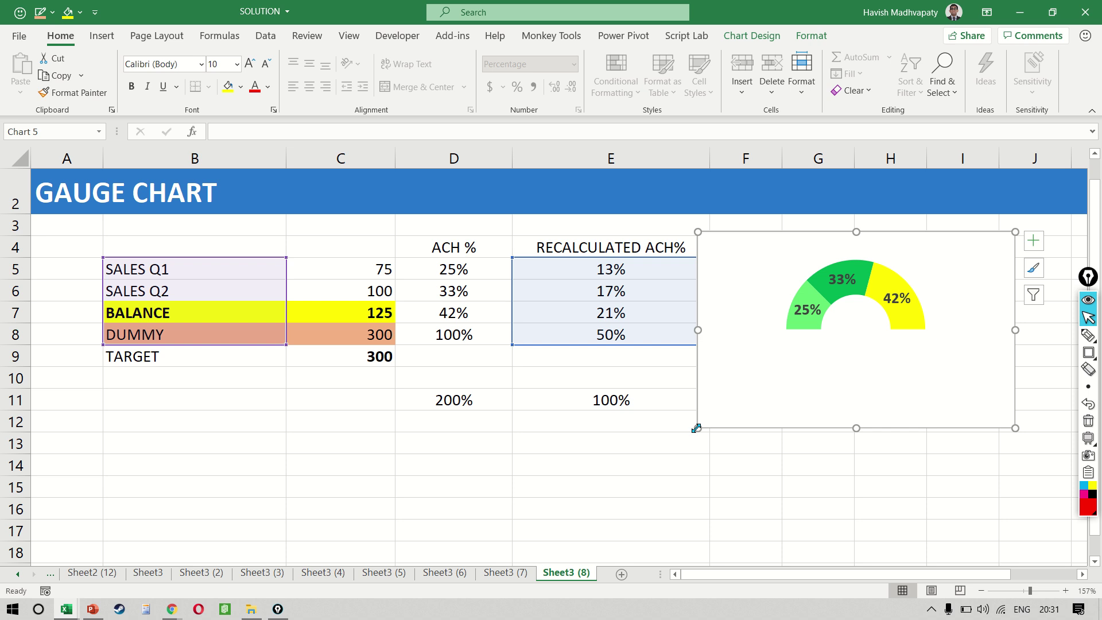
left_click_drag(695, 428, 642, 483)
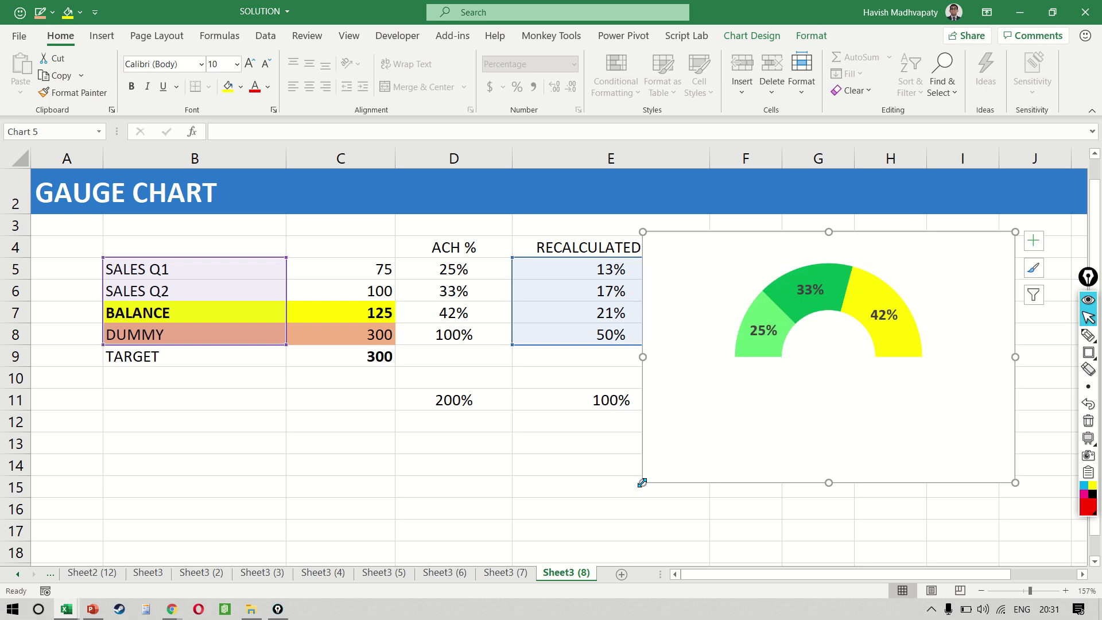